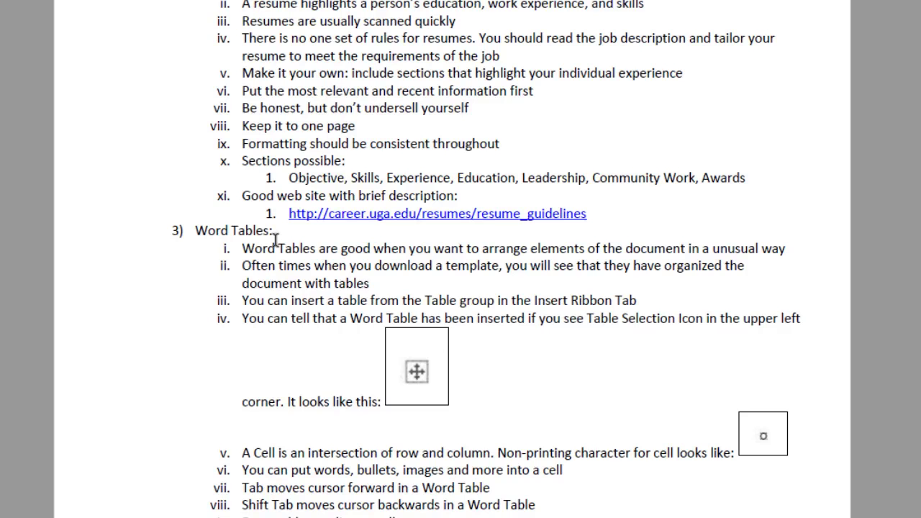
# Read the Word Tables section of the handout and close the PDF.
pyautogui.scroll(-3, 275, 239)
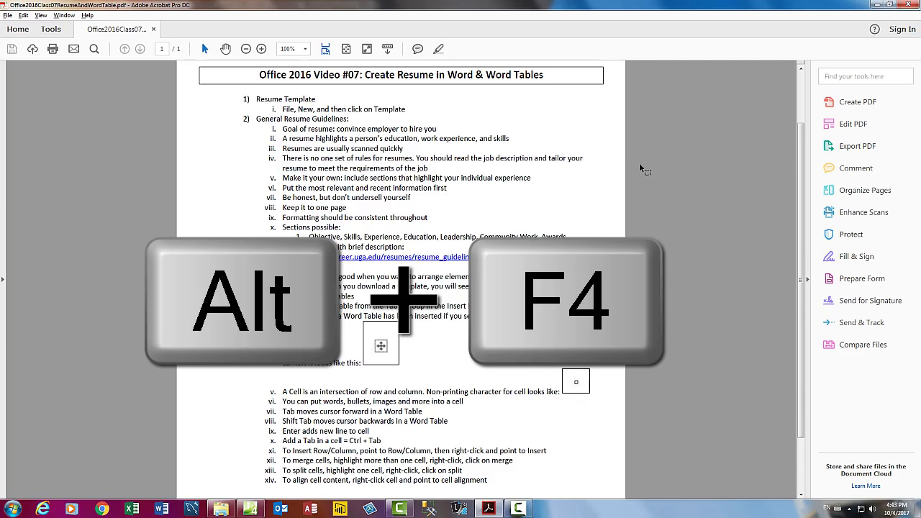
pyautogui.hotkey('alt', 'F4')
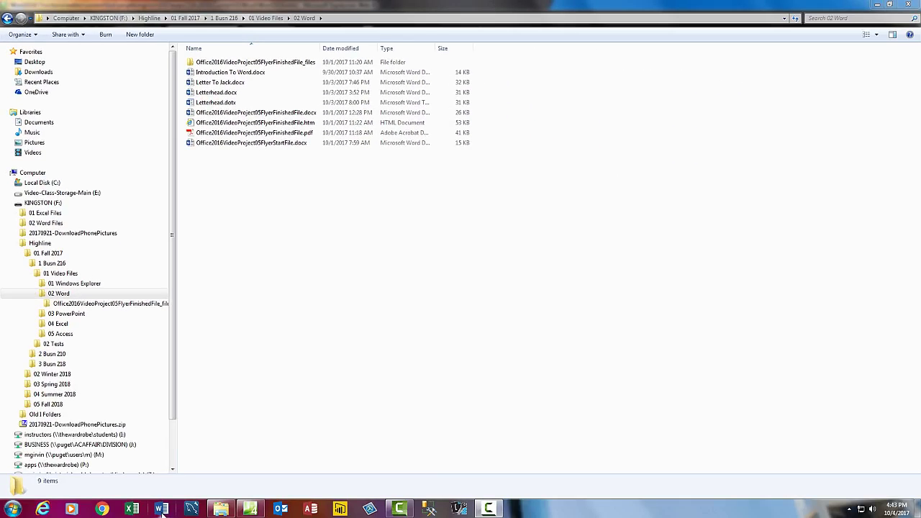
# Start Word, search the online templates for "resume" and create a document from the Chronological resume (Minimalist design) template.
pyautogui.click(162, 509)
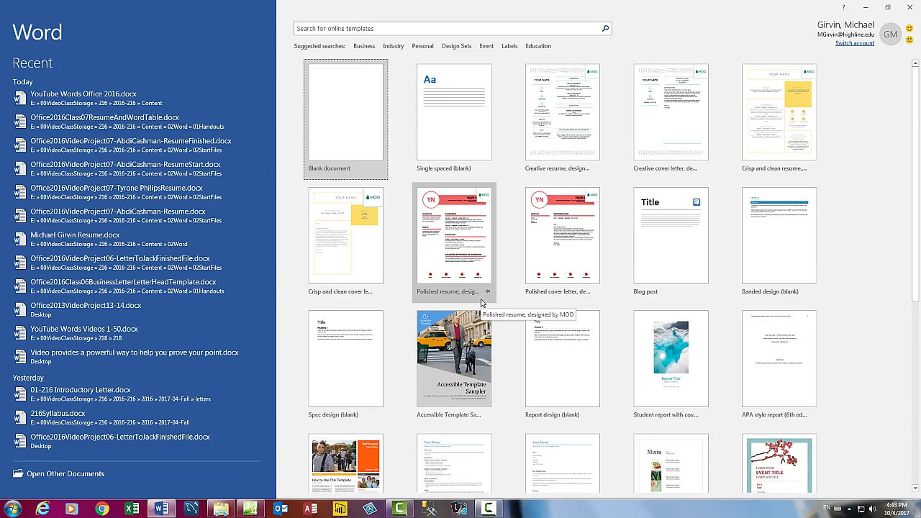
pyautogui.click(354, 26)
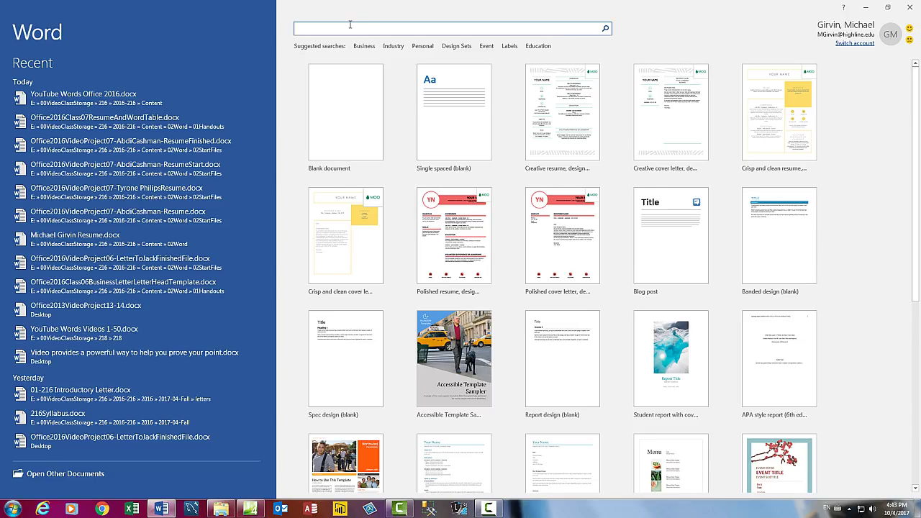
pyautogui.press('Return')
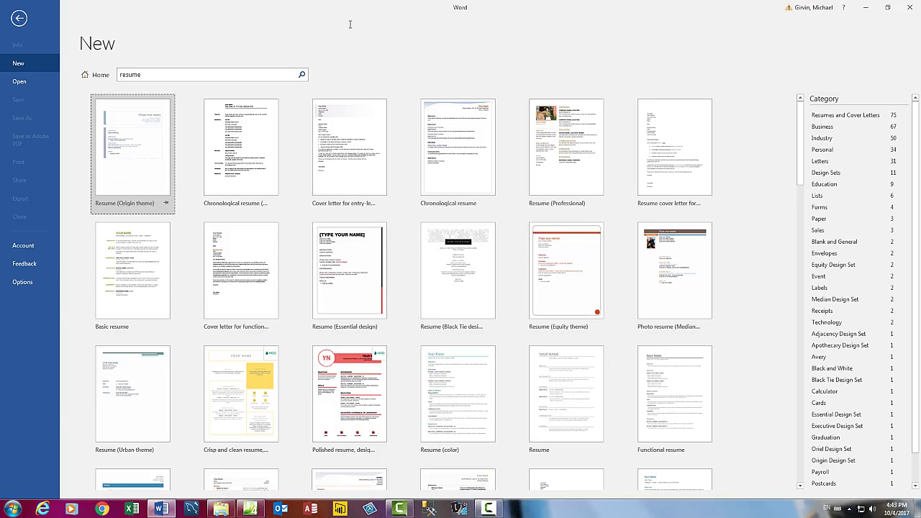
pyautogui.click(248, 140)
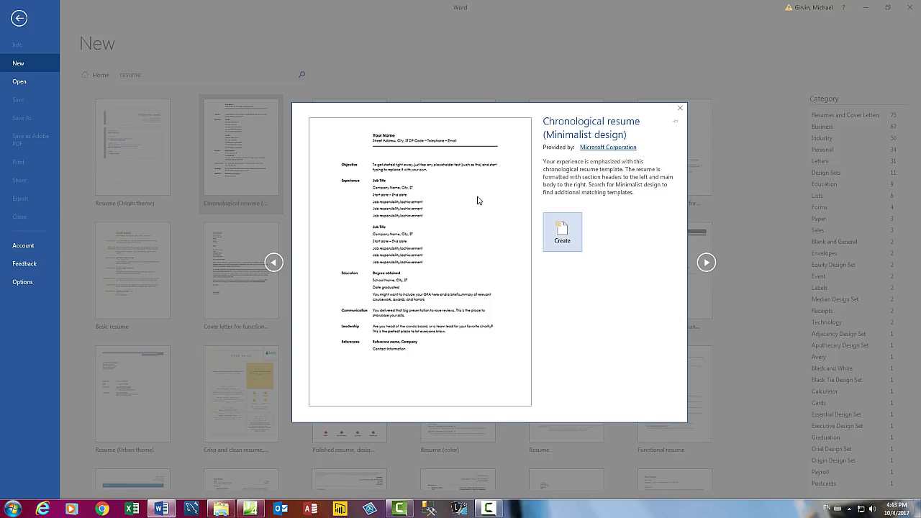
pyautogui.click(559, 245)
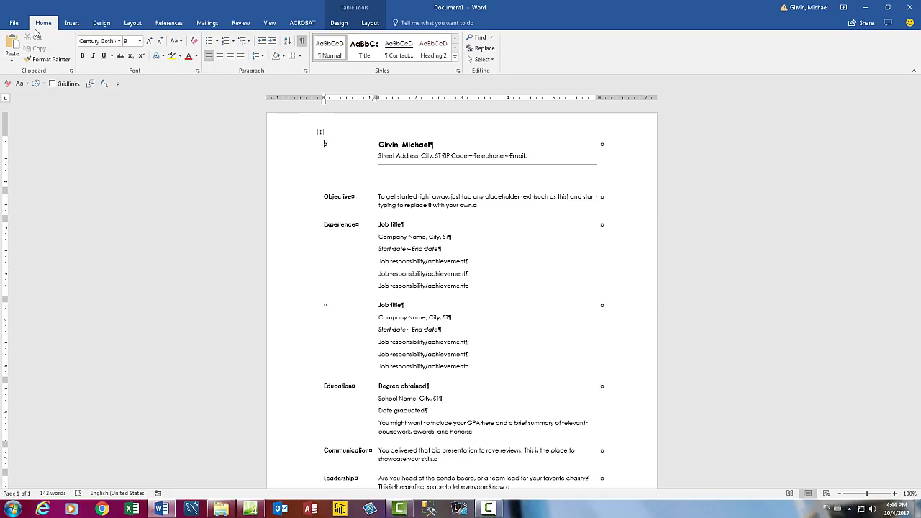
# Check the user name in the general Word options, then close the options without changing anything.
pyautogui.click(11, 25)
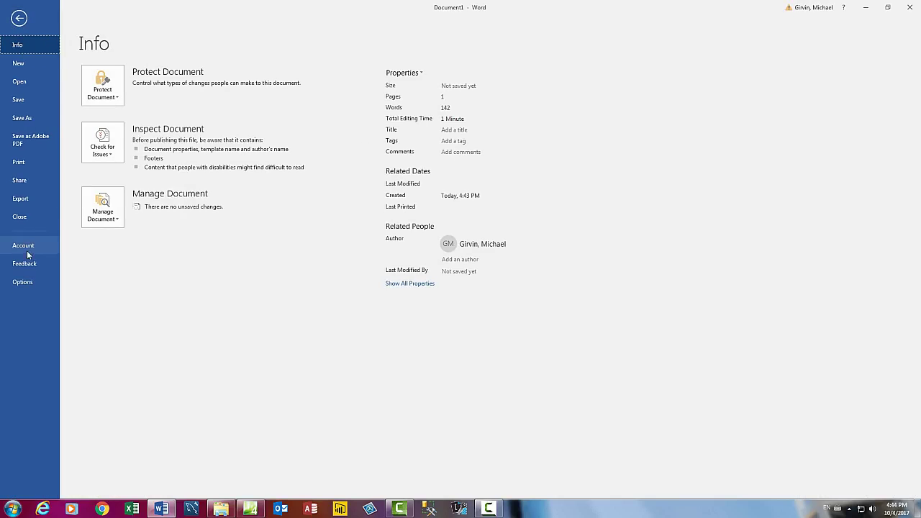
pyautogui.click(22, 282)
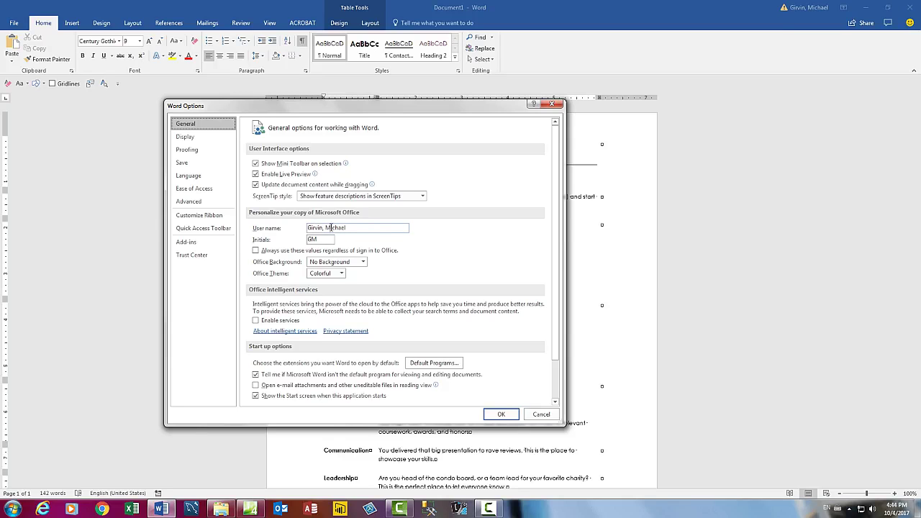
pyautogui.press('Escape')
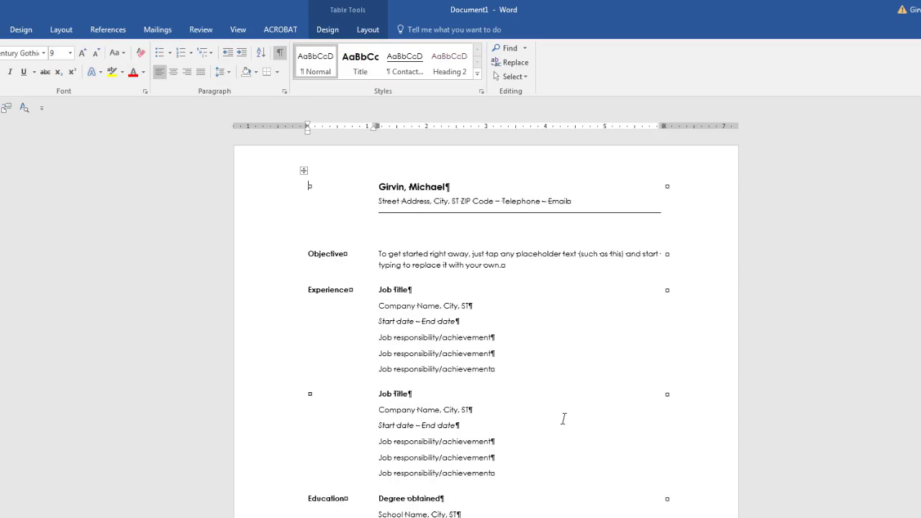
# Inspect the resume's name, address, Job Title and Company Name placeholders and the extent of its underlying table.
pyautogui.click(390, 186)
pyautogui.click(391, 200)
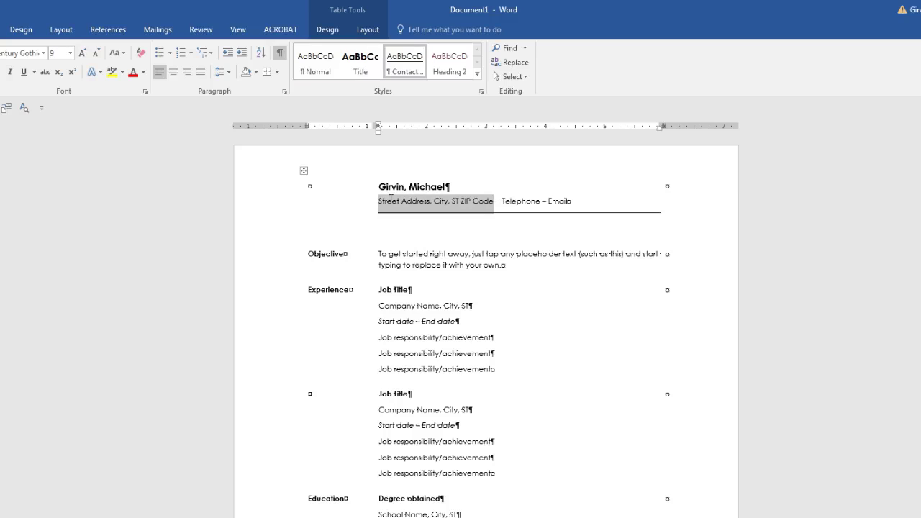
pyautogui.click(399, 290)
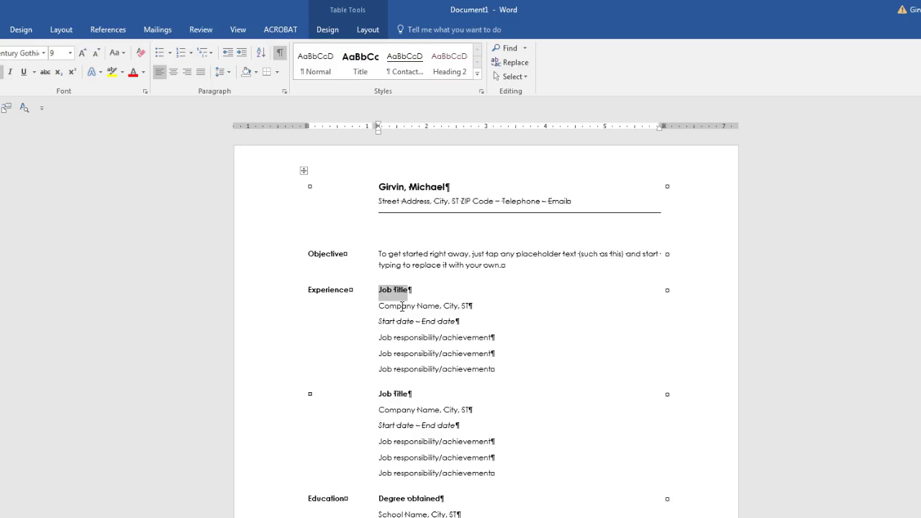
pyautogui.click(402, 306)
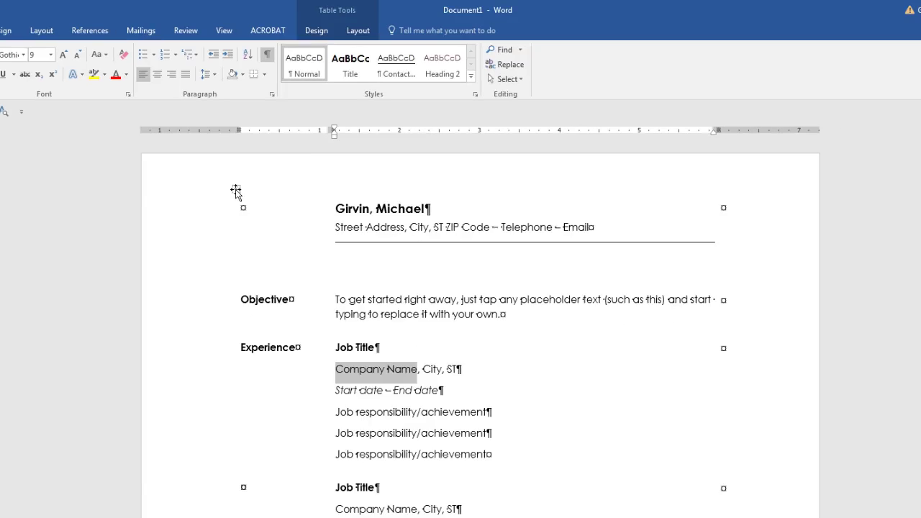
pyautogui.click(436, 351)
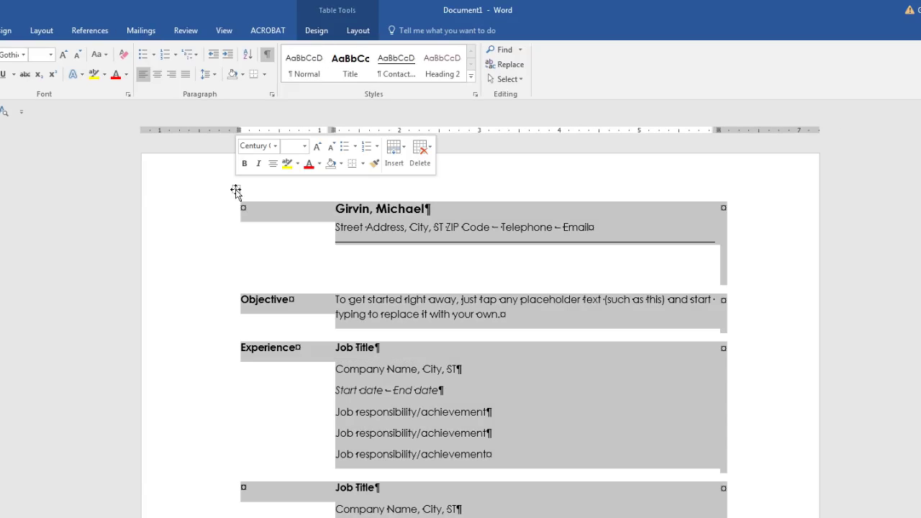
pyautogui.click(783, 237)
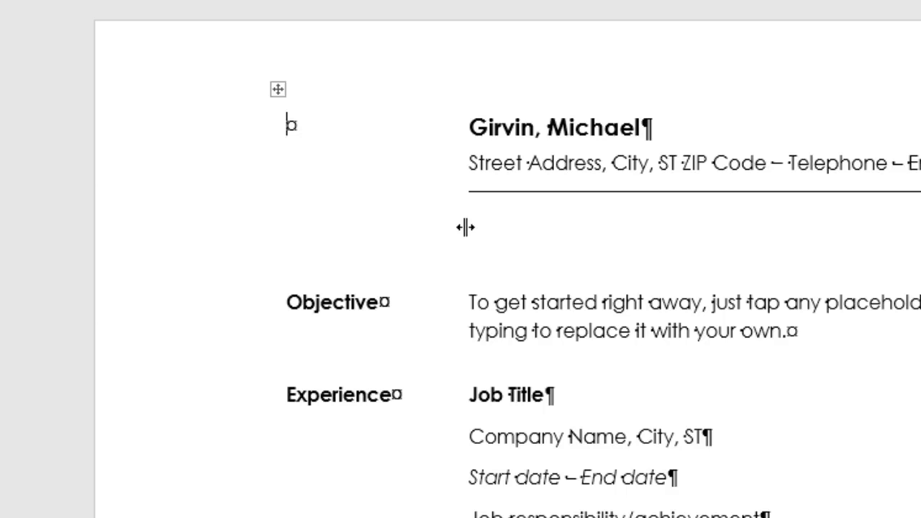
# Apply All Borders to the entire resume table.
pyautogui.moveTo(470, 96)
pyautogui.click(280, 91)
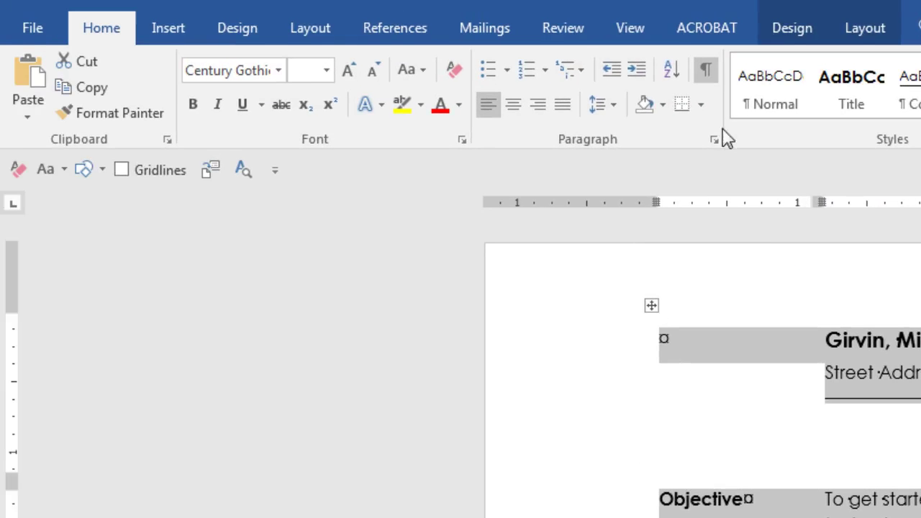
pyautogui.click(701, 107)
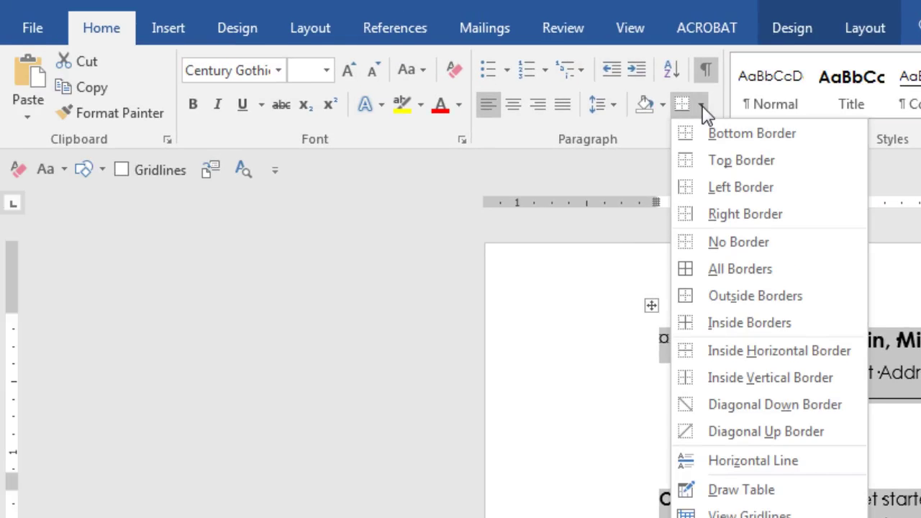
pyautogui.click(687, 273)
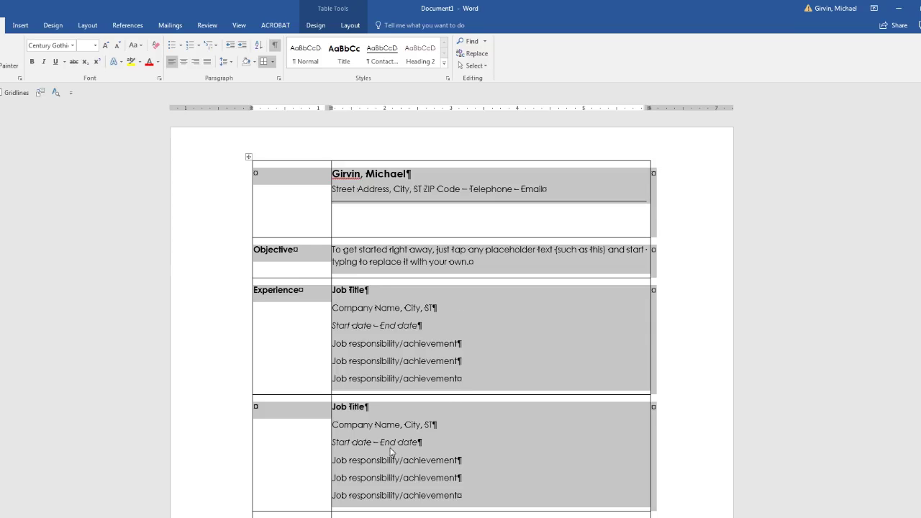
# Examine the bordered table cell by cell, from the empty first cell to the empty cell beneath Experience.
pyautogui.click(447, 343)
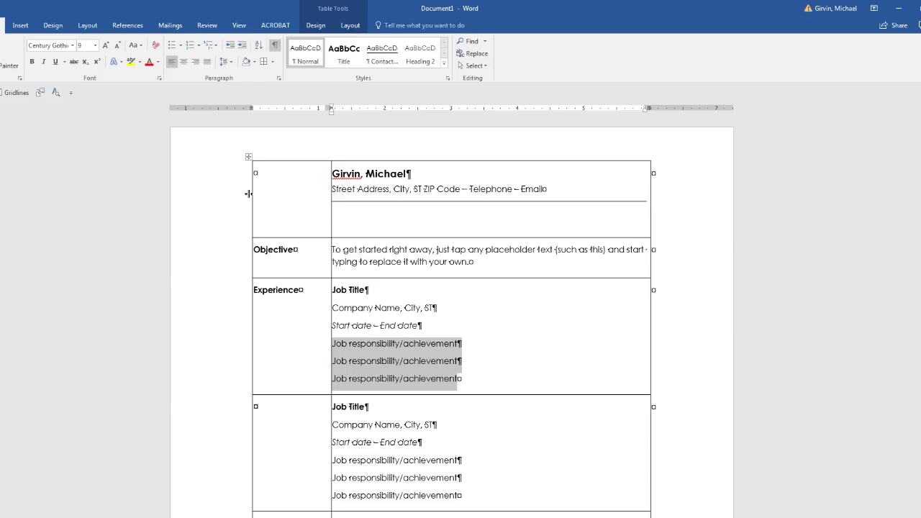
pyautogui.click(274, 193)
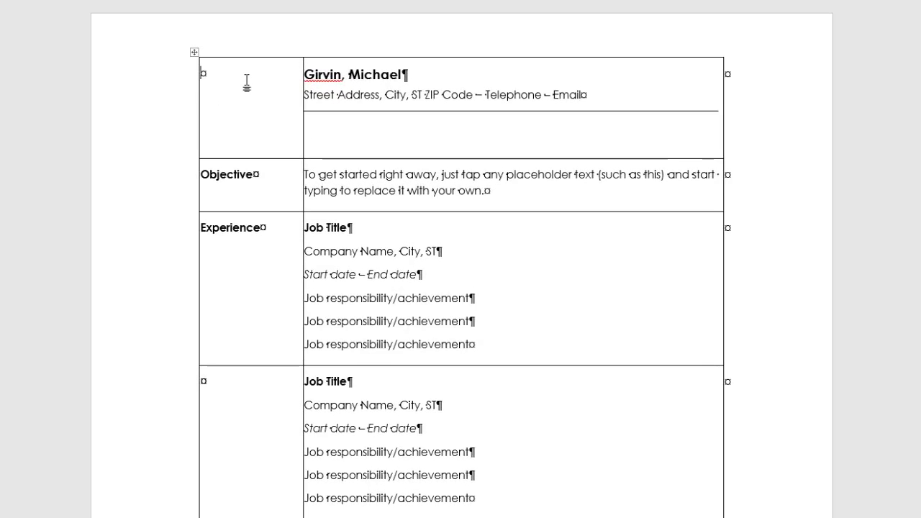
pyautogui.press('Tab')
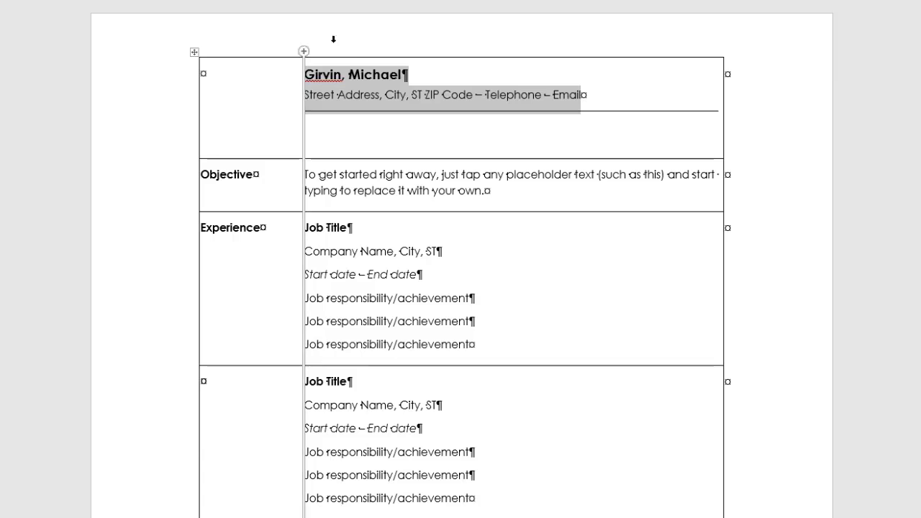
pyautogui.press('Tab')
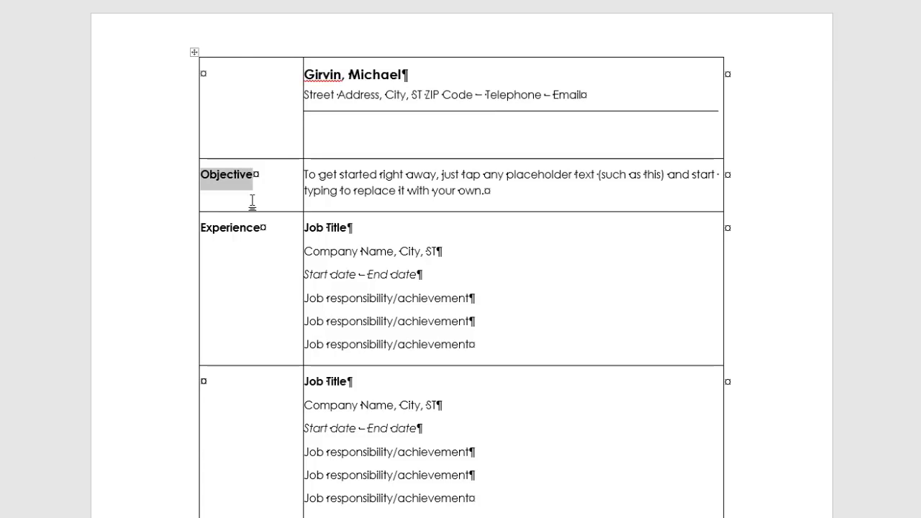
pyautogui.press('Tab')
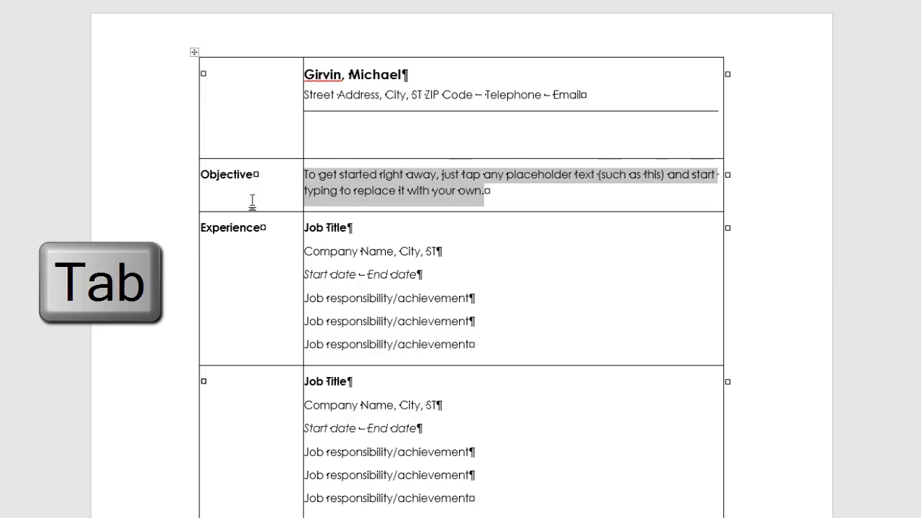
pyautogui.press('Tab')
pyautogui.press('Tab')
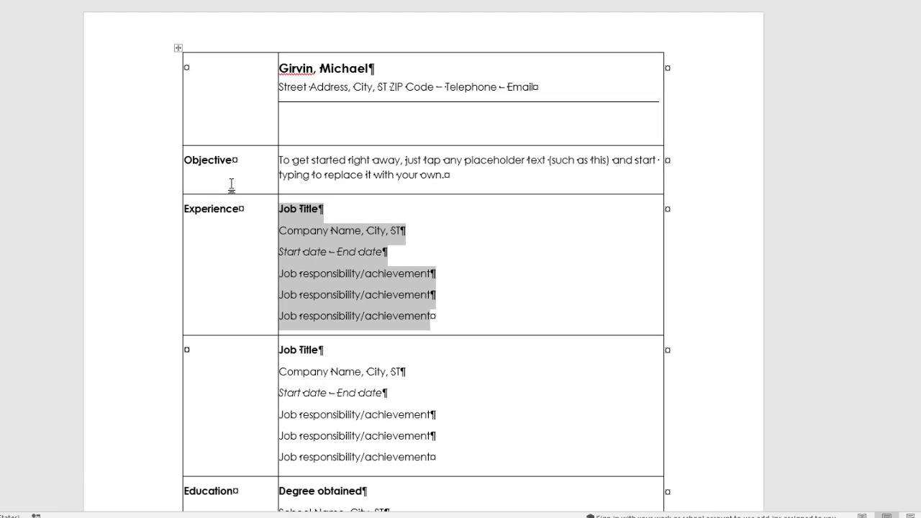
pyautogui.press('Tab')
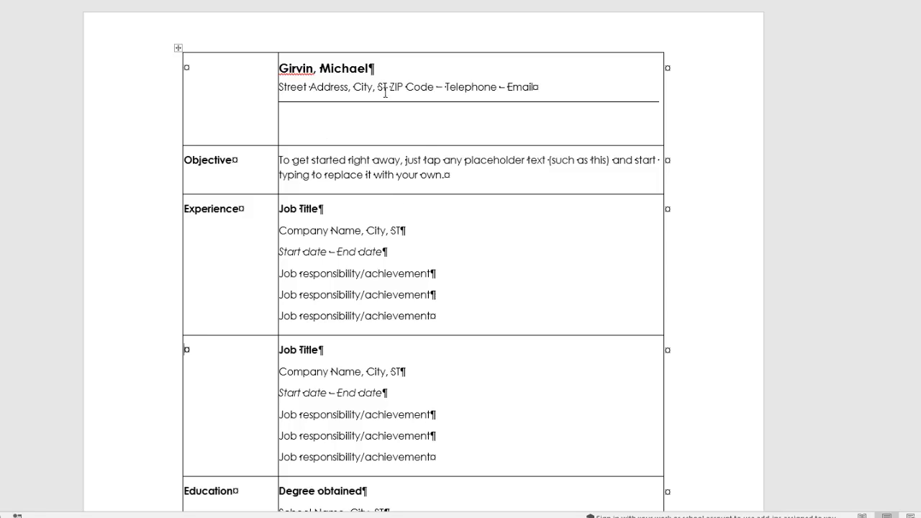
# Remove all borders from the entire resume table and deselect it.
pyautogui.click(178, 50)
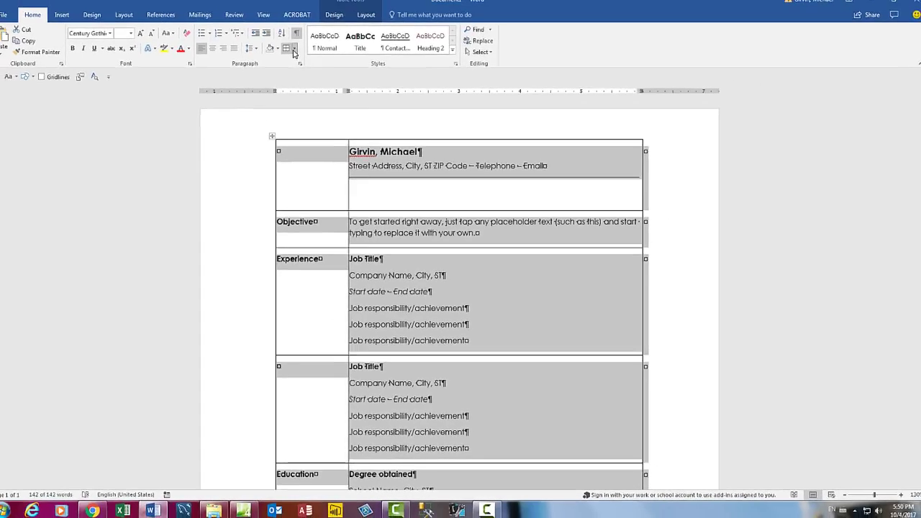
pyautogui.click(293, 50)
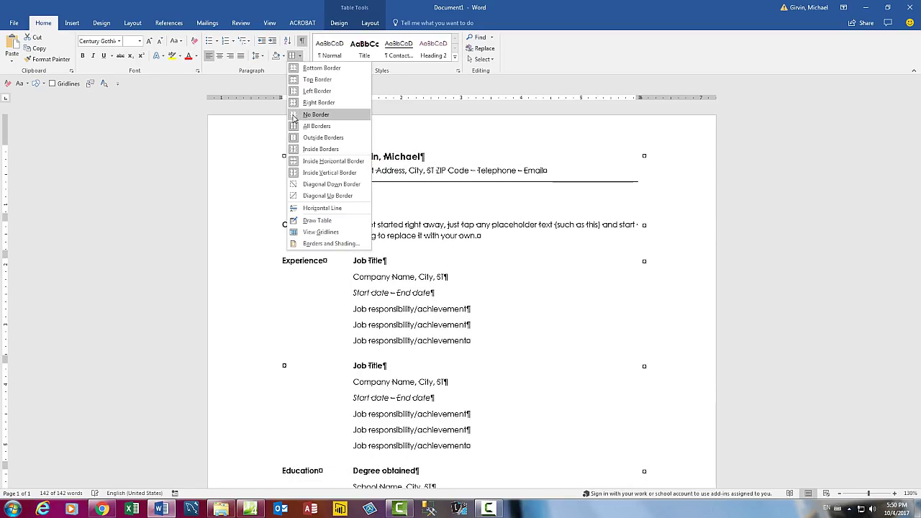
pyautogui.click(294, 115)
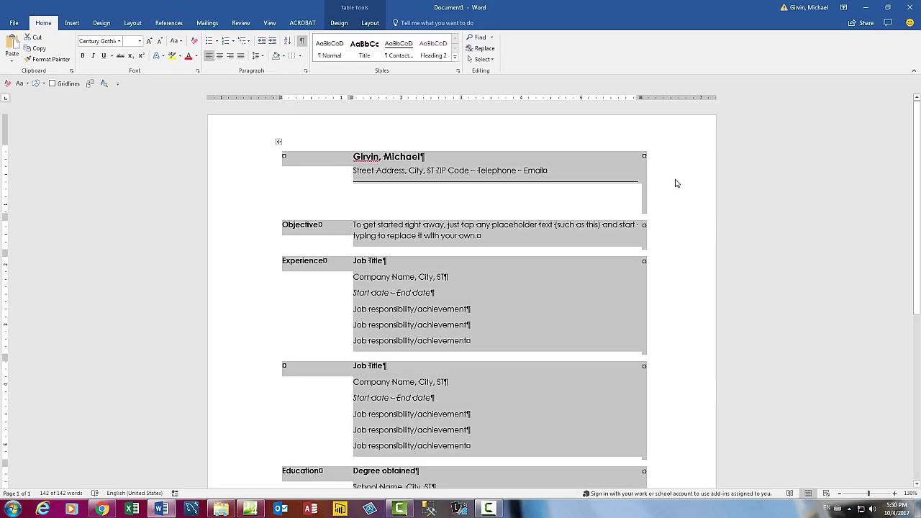
pyautogui.click(685, 189)
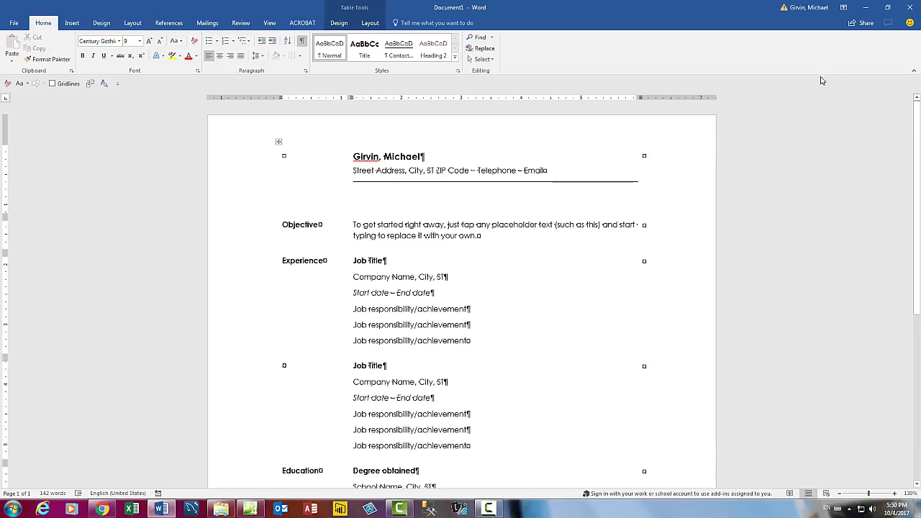
# Close the template-based resume document without saving the changes.
pyautogui.hotkey('alt', 'F4')
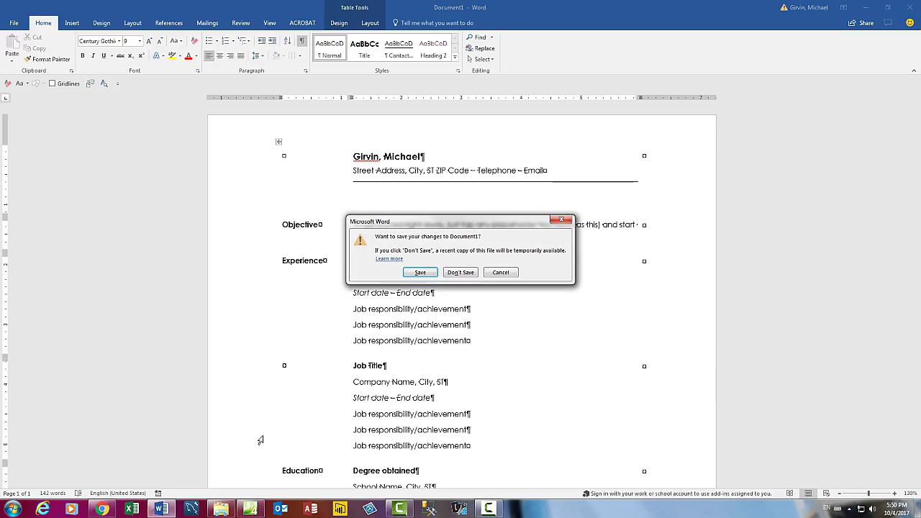
pyautogui.click(461, 274)
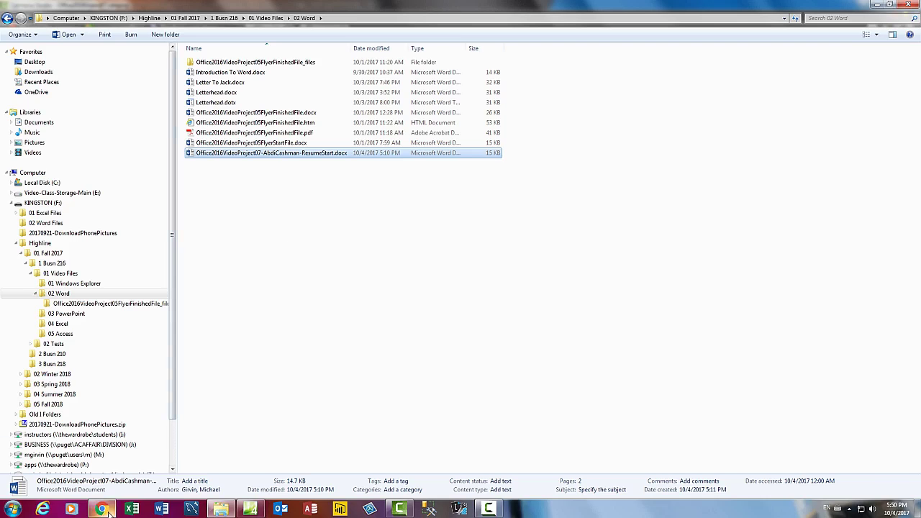
# Switch to Chrome and save the Video/Class Project 07 resume start file from the class page into the 02 Word folder.
pyautogui.click(103, 509)
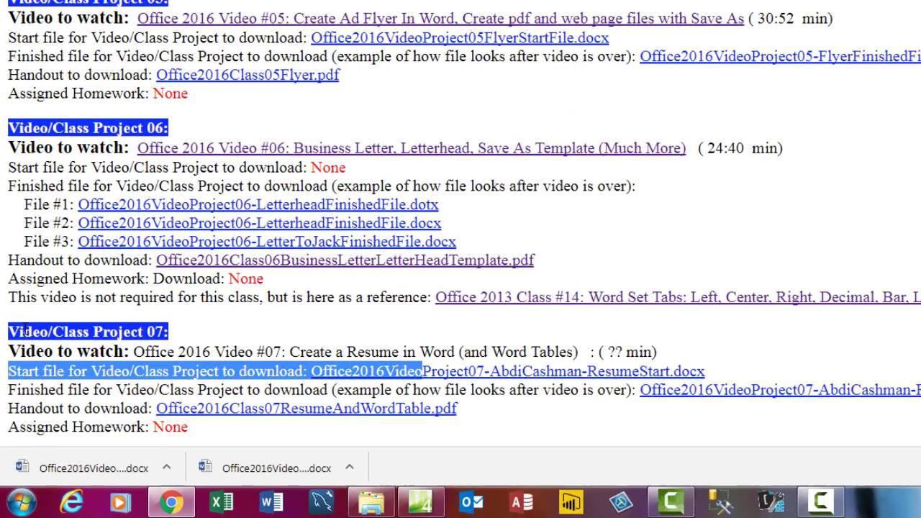
pyautogui.click(743, 374)
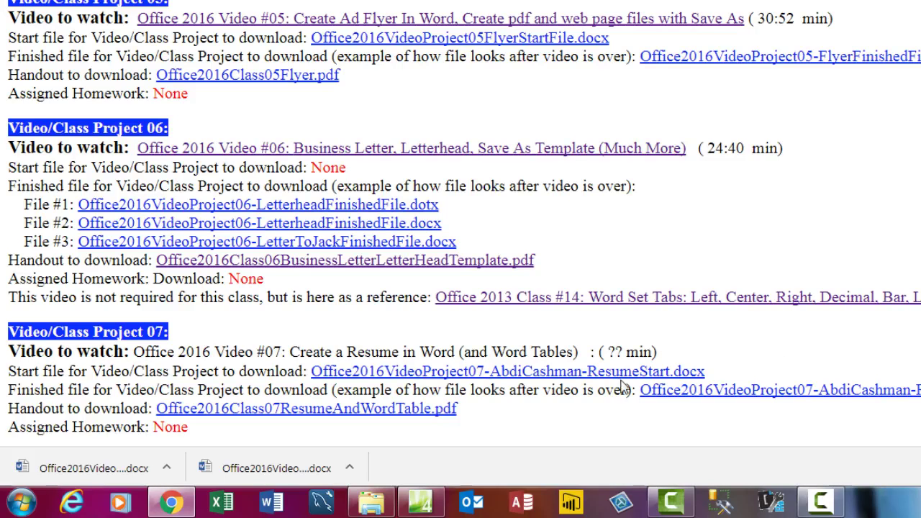
pyautogui.rightClick(566, 379)
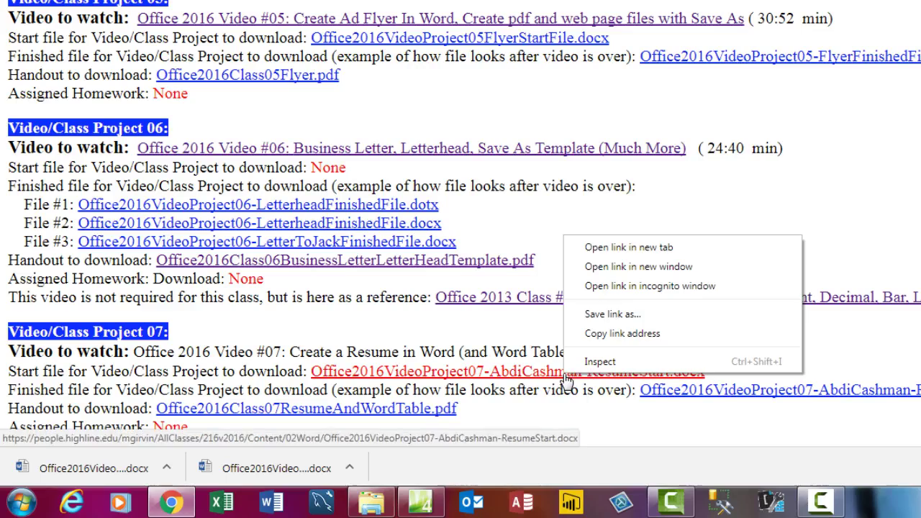
pyautogui.click(611, 313)
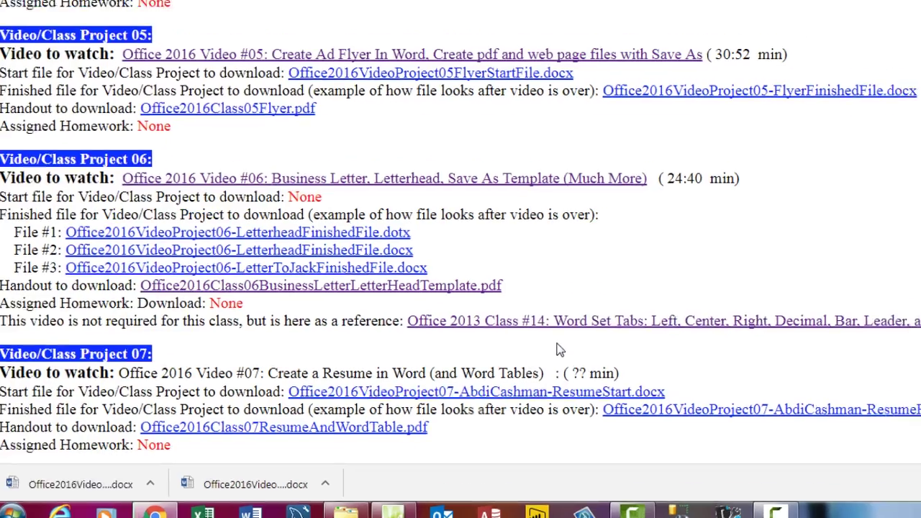
pyautogui.click(19, 256)
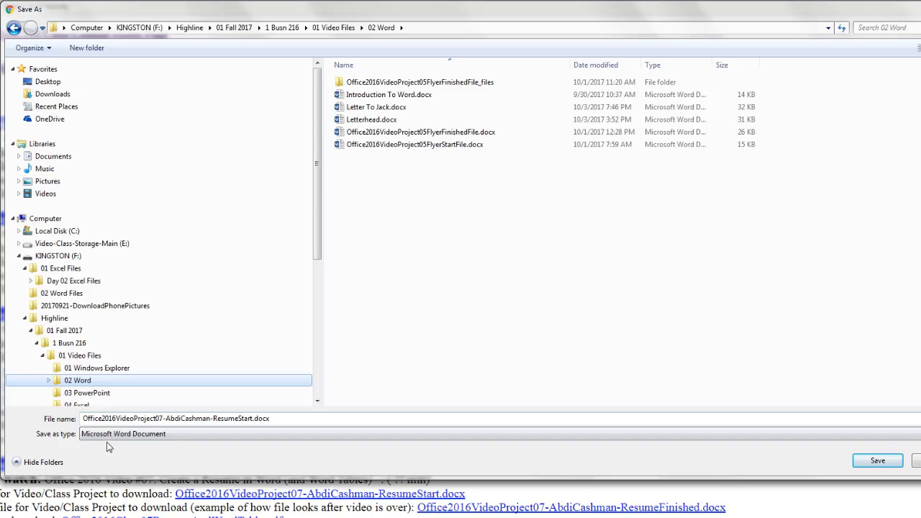
pyautogui.click(876, 464)
# Return to the 02 Word folder and open the Project 07 resume start document in Word.
pyautogui.hotkey('alt', 'Tab')
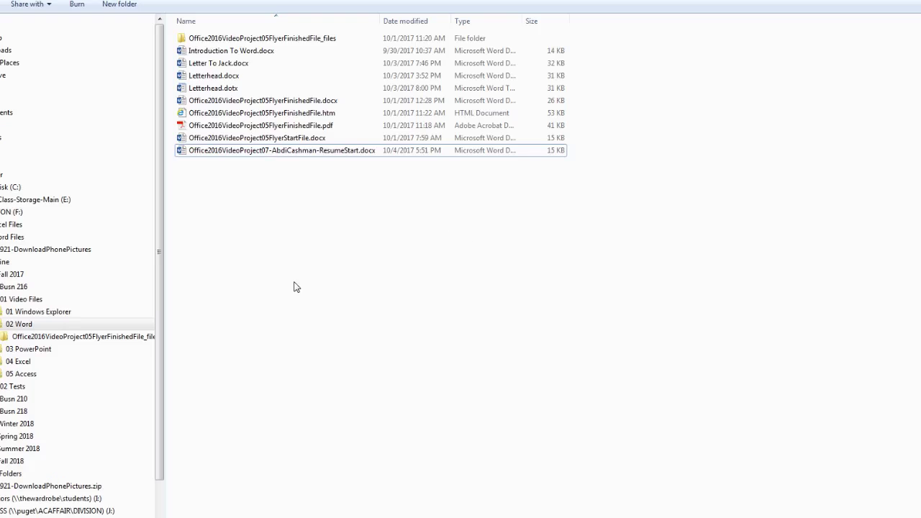
pyautogui.click(301, 156)
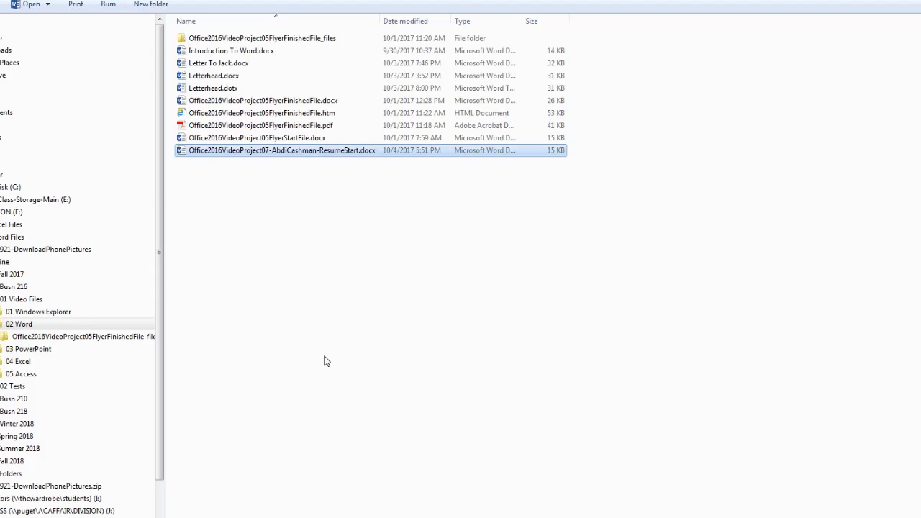
pyautogui.press('Return')
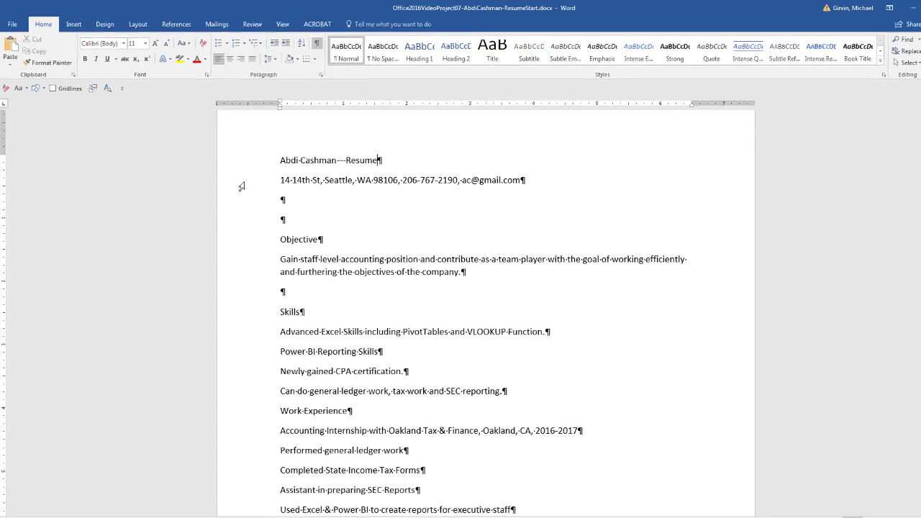
# Highlight the name line, and select the headings Objective, Skills, Work Experience, Education and Awards & Certificates together.
pyautogui.click(256, 200)
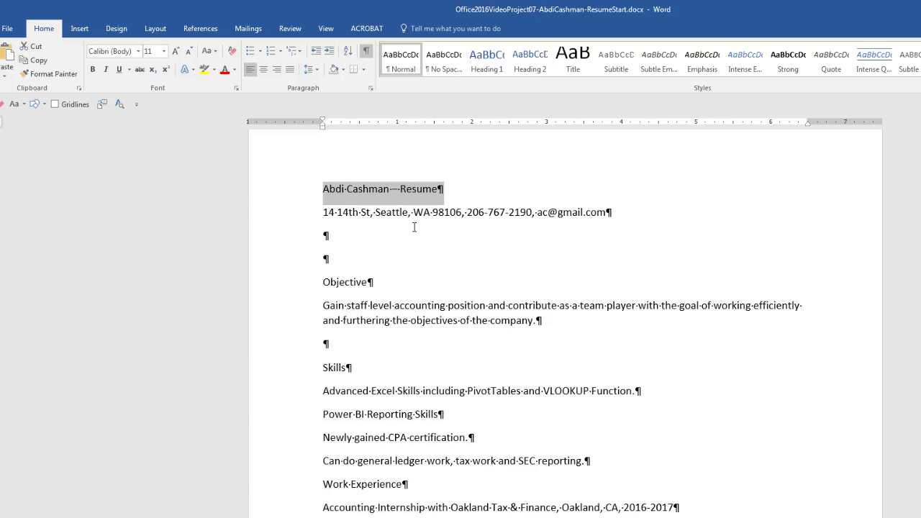
pyautogui.click(302, 288)
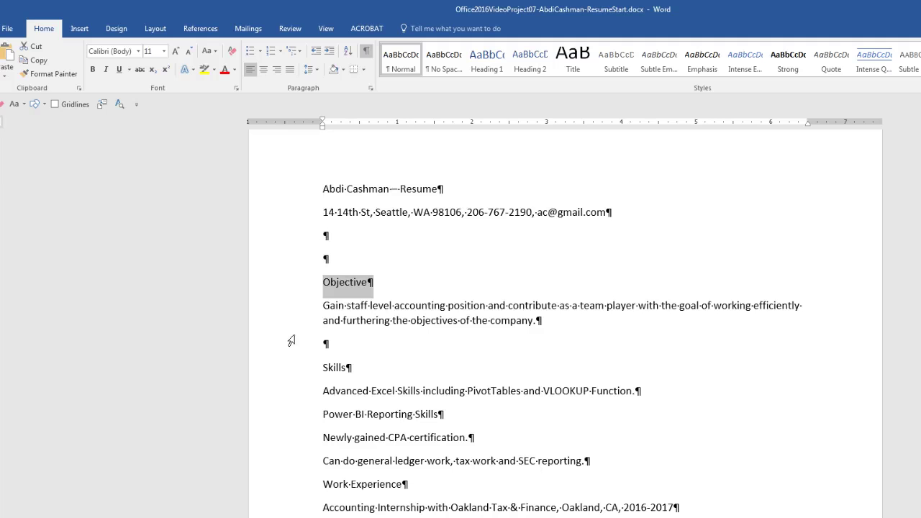
pyautogui.keyDown('ctrl'); pyautogui.click(269, 374); pyautogui.keyUp('ctrl')
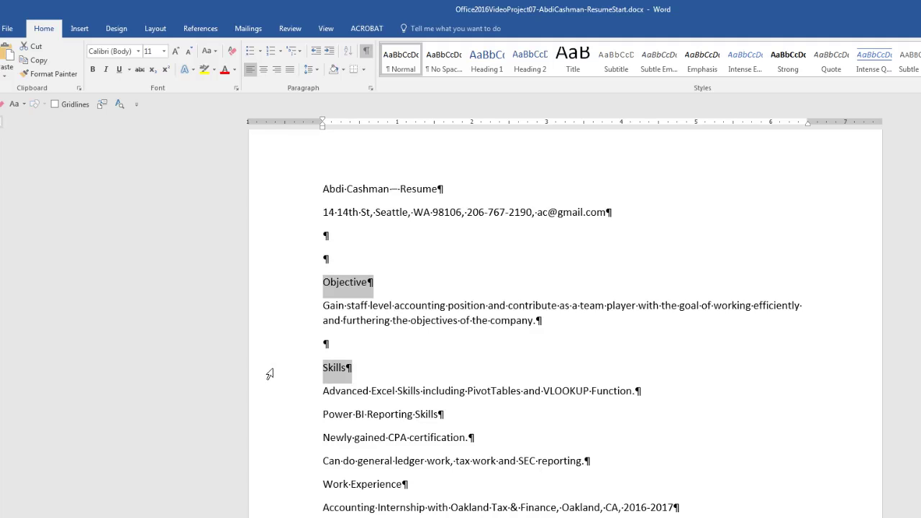
pyautogui.keyDown('ctrl'); pyautogui.click(283, 486); pyautogui.keyUp('ctrl')
pyautogui.scroll(-10, 283, 488)
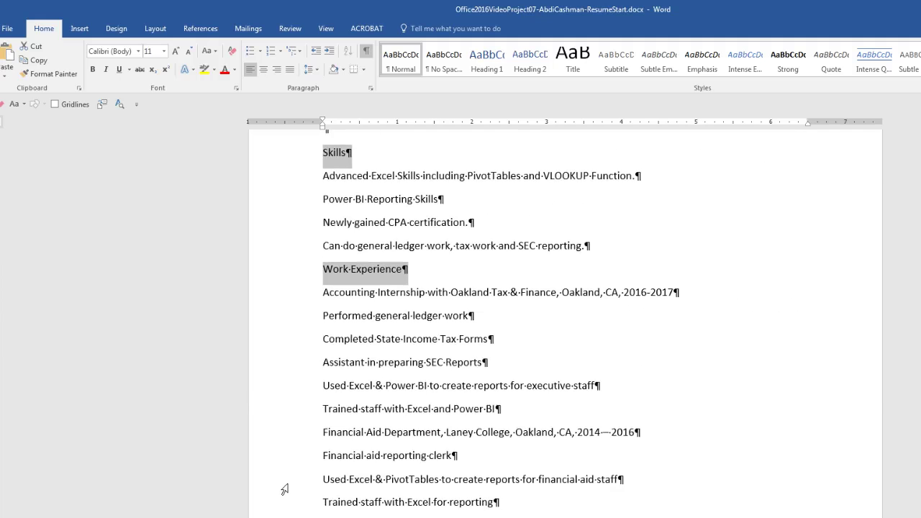
pyautogui.keyDown('ctrl'); pyautogui.click(284, 490); pyautogui.keyUp('ctrl')
pyautogui.scroll(-2, 284, 490)
pyautogui.scroll(-2, 284, 491)
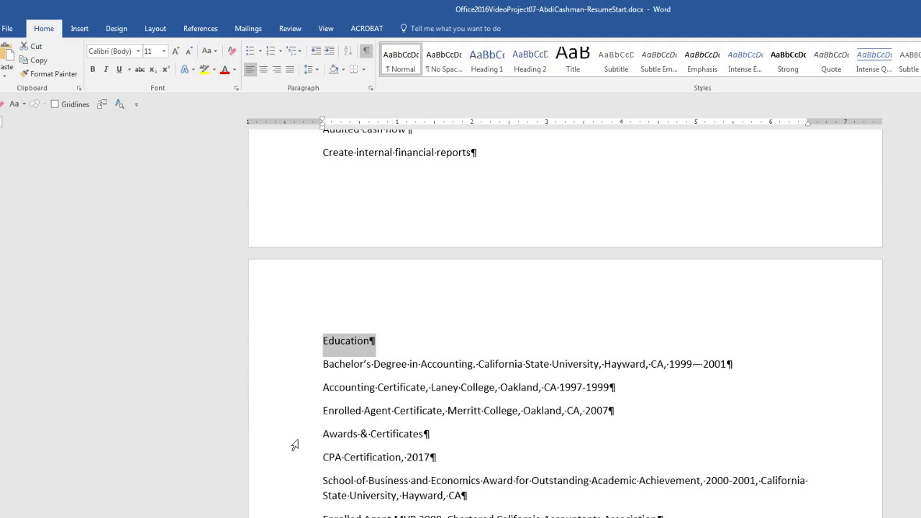
pyautogui.keyDown('ctrl'); pyautogui.click(293, 444); pyautogui.keyUp('ctrl')
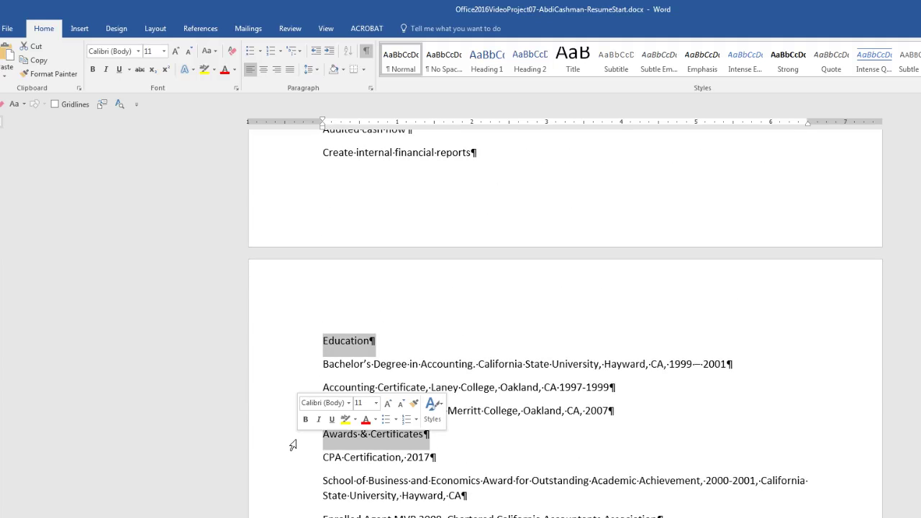
# Highlight the resume's body text from the Objective heading downward, leaving out the name and contact lines.
pyautogui.scroll(15, 292, 445)
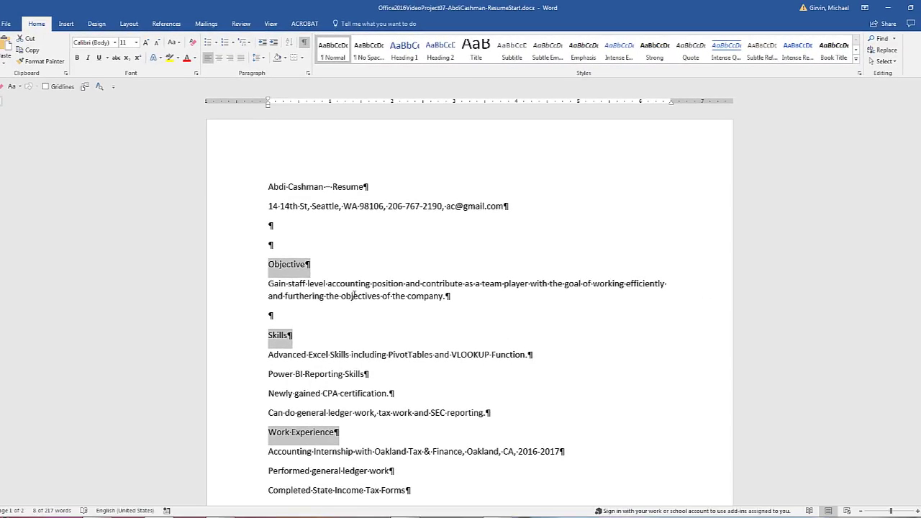
pyautogui.click(288, 275)
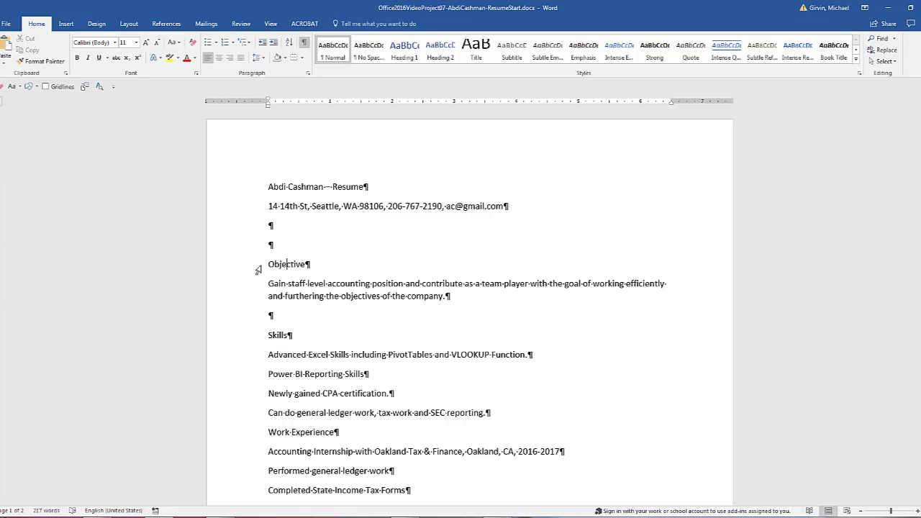
pyautogui.moveTo(266, 264); pyautogui.dragTo(492, 416)
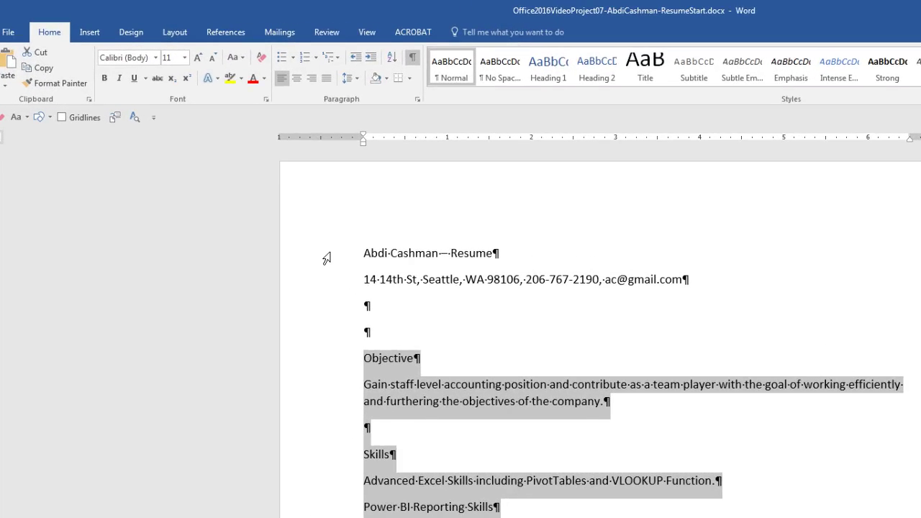
# Enlarge the name line and the contact details line at the start of the resume to 20 pt.
pyautogui.click(326, 257)
pyautogui.keyDown('shift'); pyautogui.click(323, 279); pyautogui.keyUp('shift')
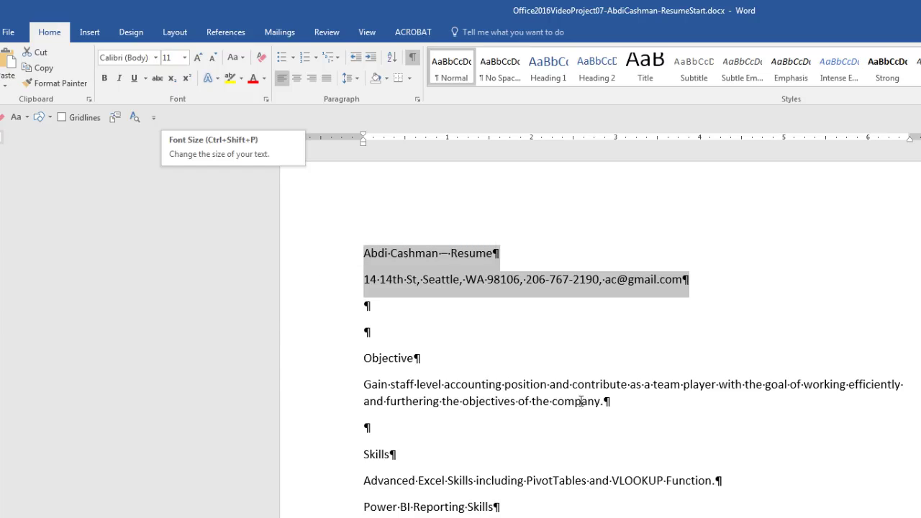
pyautogui.hotkey('ctrl', ']')
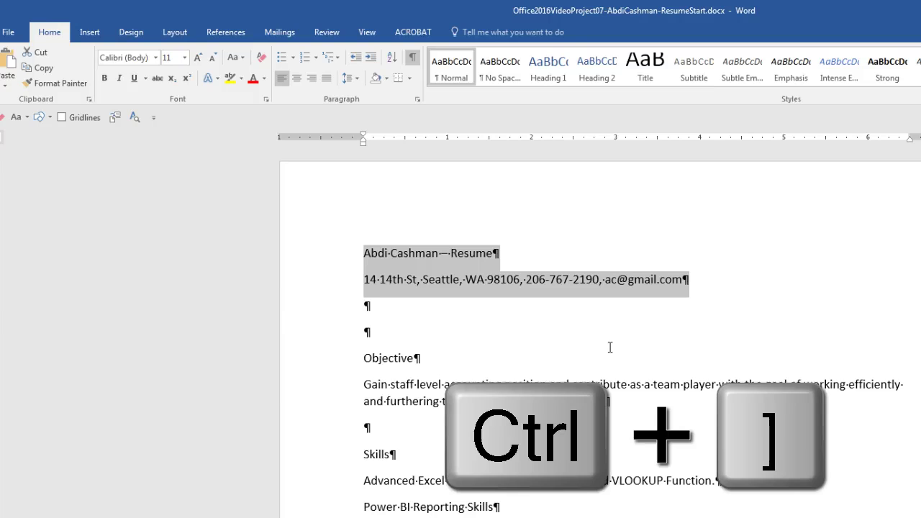
pyautogui.hotkey('ctrl', ']')
pyautogui.hotkey('ctrl', ']')
pyautogui.hotkey('ctrl', ']')
pyautogui.hotkey('ctrl', ']')
pyautogui.hotkey('ctrl', ']')
pyautogui.hotkey('ctrl', ']')
pyautogui.hotkey('ctrl', ']')
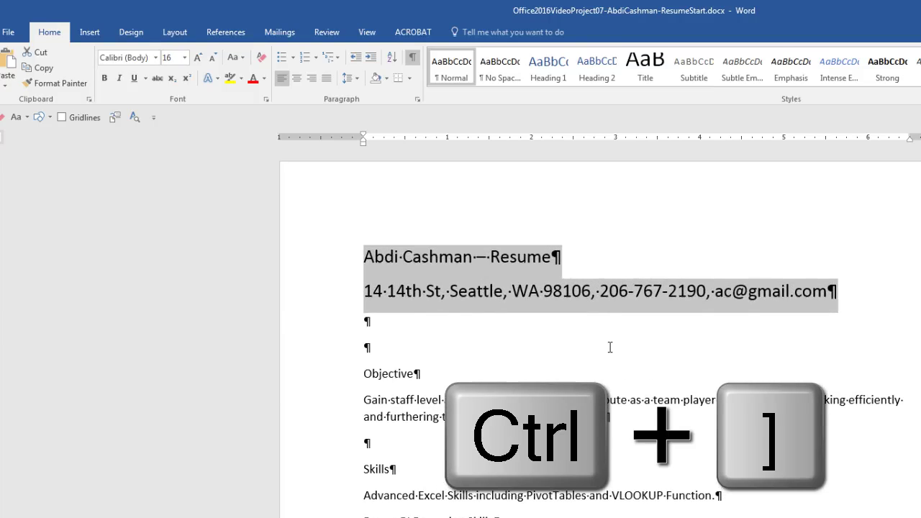
pyautogui.hotkey('ctrl', ']')
pyautogui.hotkey('ctrl', ']')
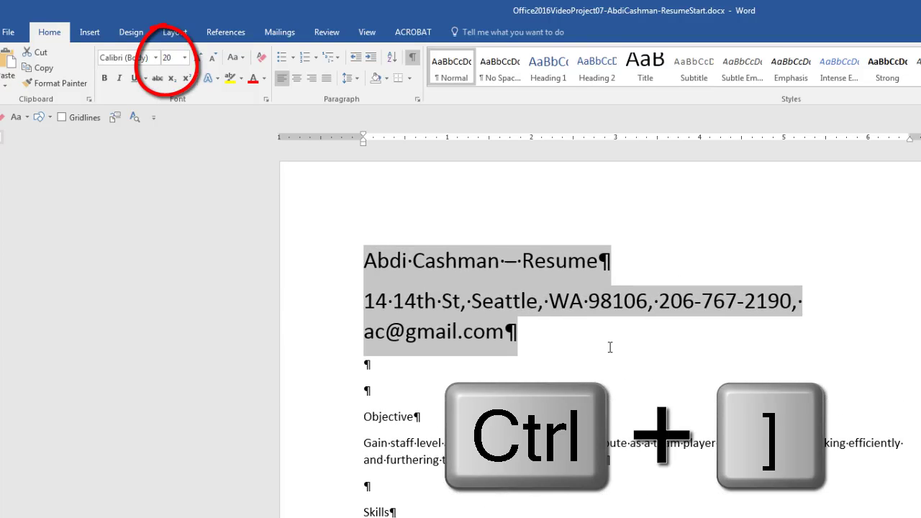
# Make the name and contact details lines bold and centered, and deselect them.
pyautogui.hotkey('ctrl', 'b')
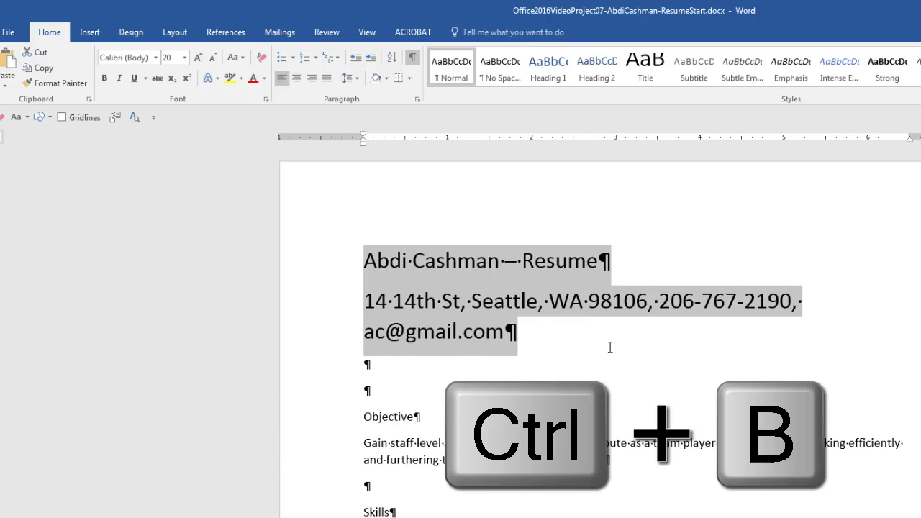
pyautogui.hotkey('ctrl', 'b')
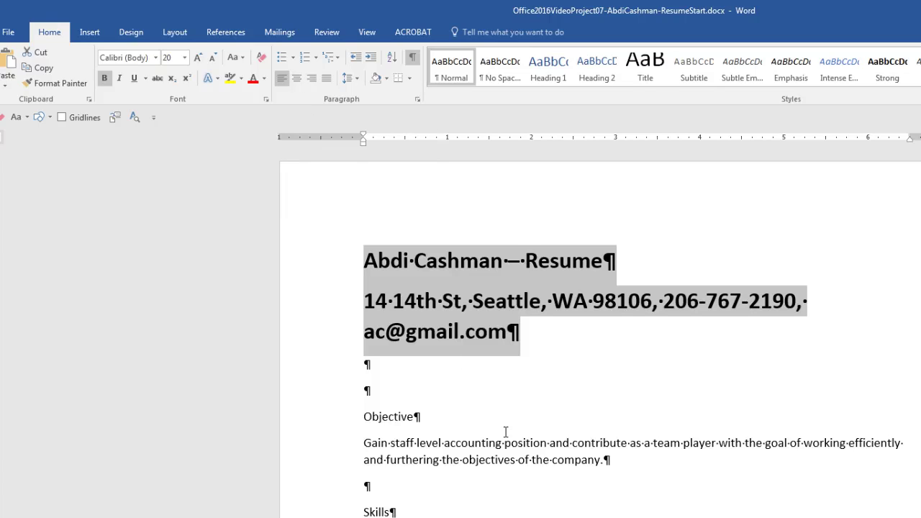
pyautogui.hotkey('ctrl', 'e')
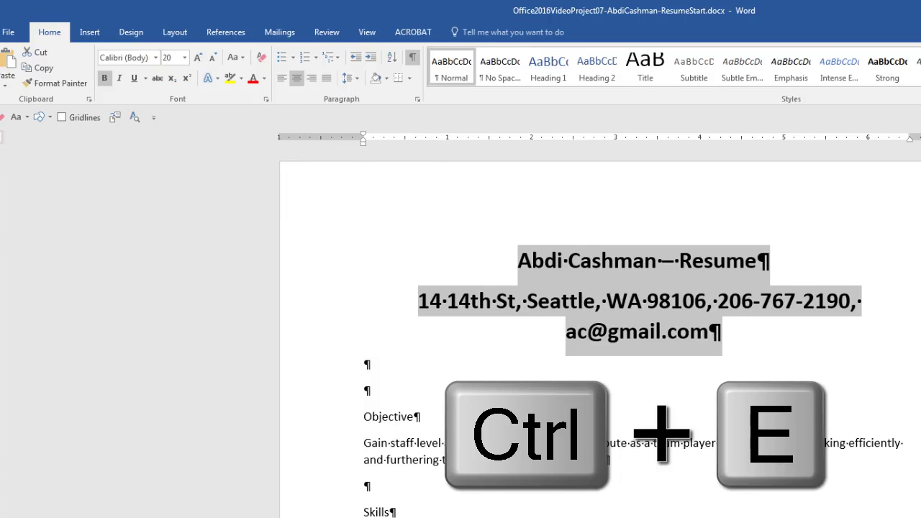
pyautogui.click(551, 305)
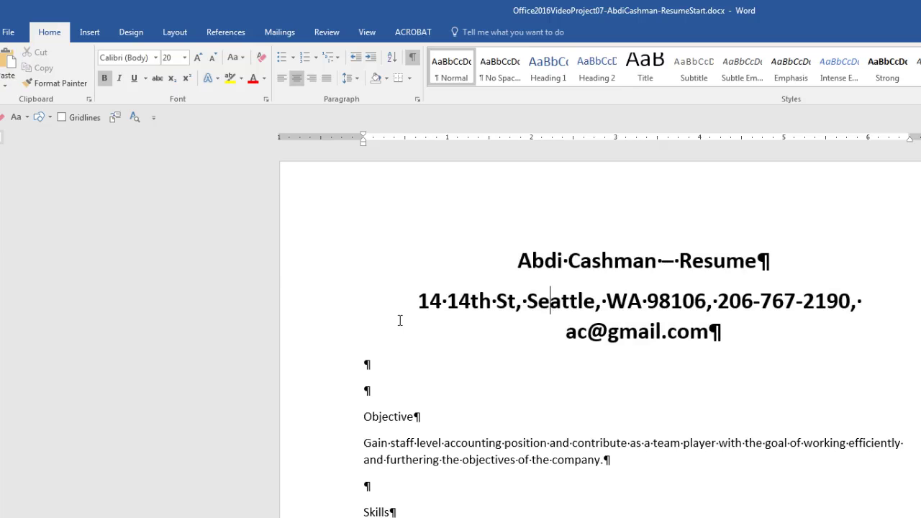
# Reduce the contact details line beneath the name to 14 pt.
pyautogui.moveTo(308, 305); pyautogui.dragTo(313, 329)
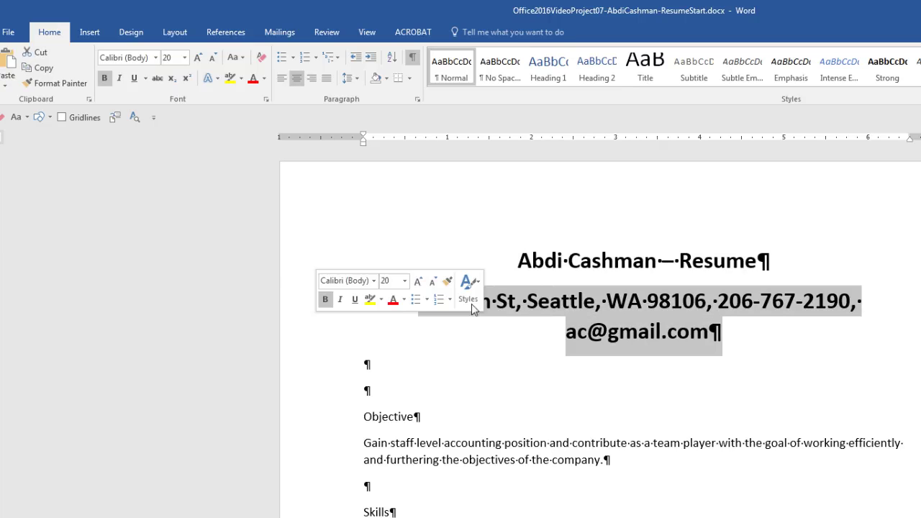
pyautogui.hotkey('ctrl', '[')
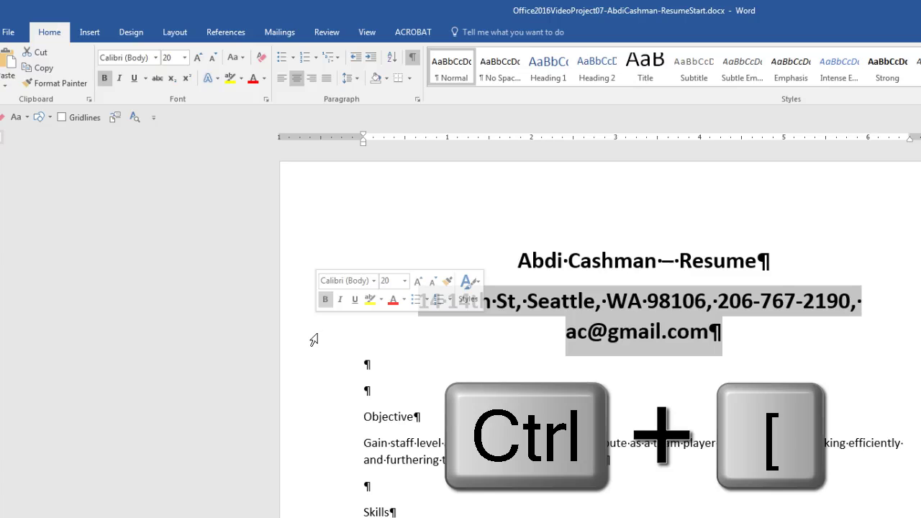
pyautogui.hotkey('ctrl', '[')
pyautogui.hotkey('ctrl', '[')
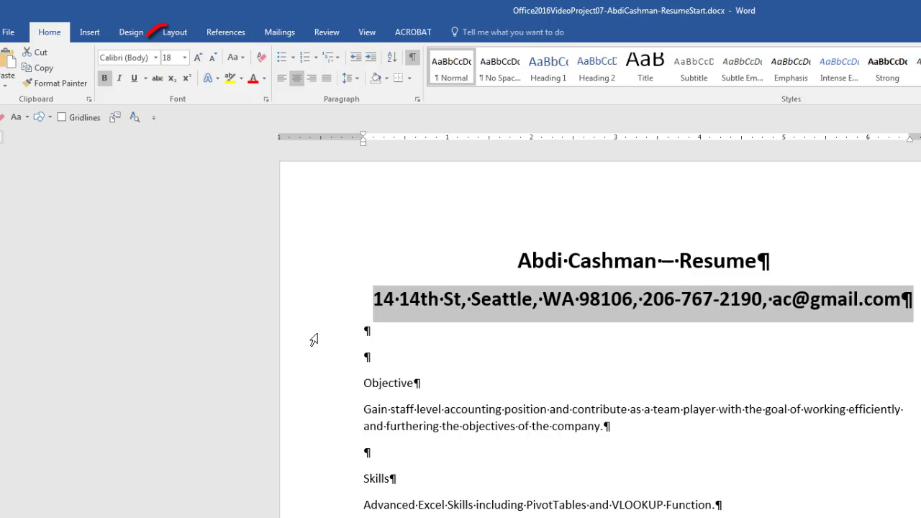
pyautogui.hotkey('ctrl', '[')
pyautogui.hotkey('ctrl', '[')
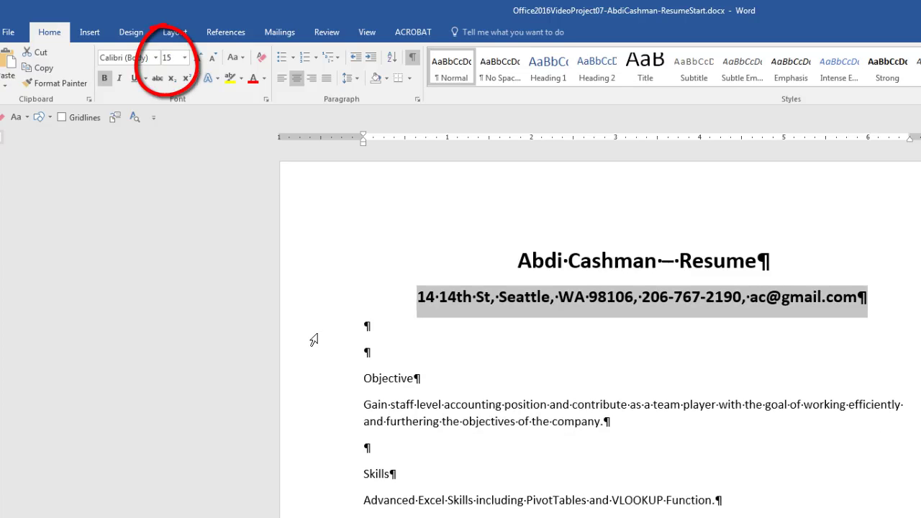
pyautogui.hotkey('ctrl', '[')
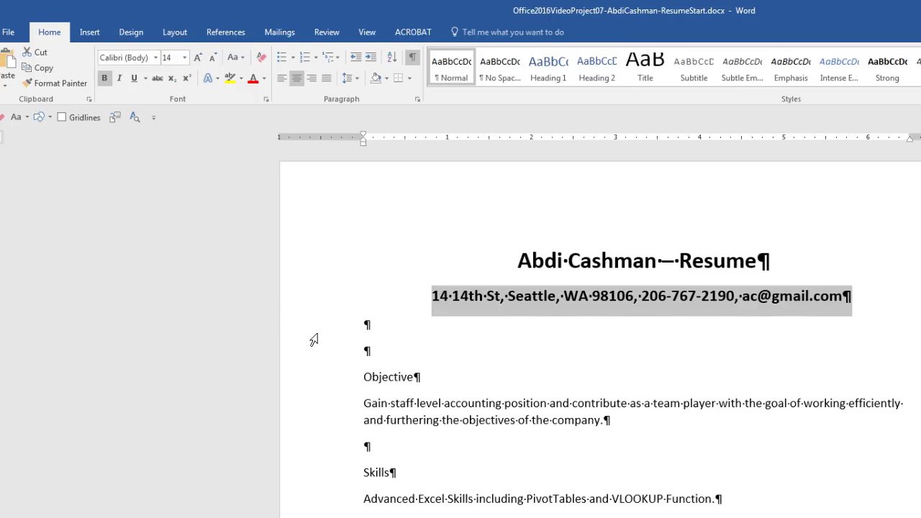
# Add a solid 2 ¼ pt bottom border to the contact details paragraph beneath the name.
pyautogui.click(602, 265)
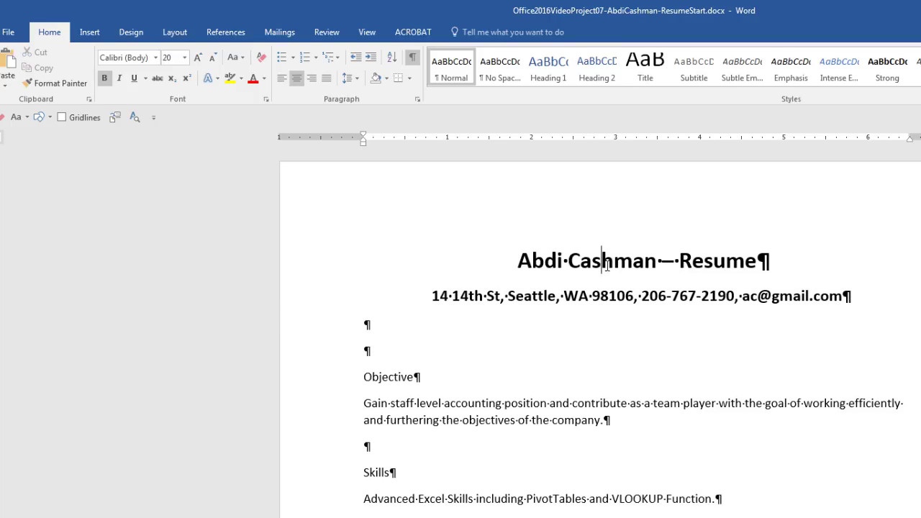
pyautogui.click(335, 385)
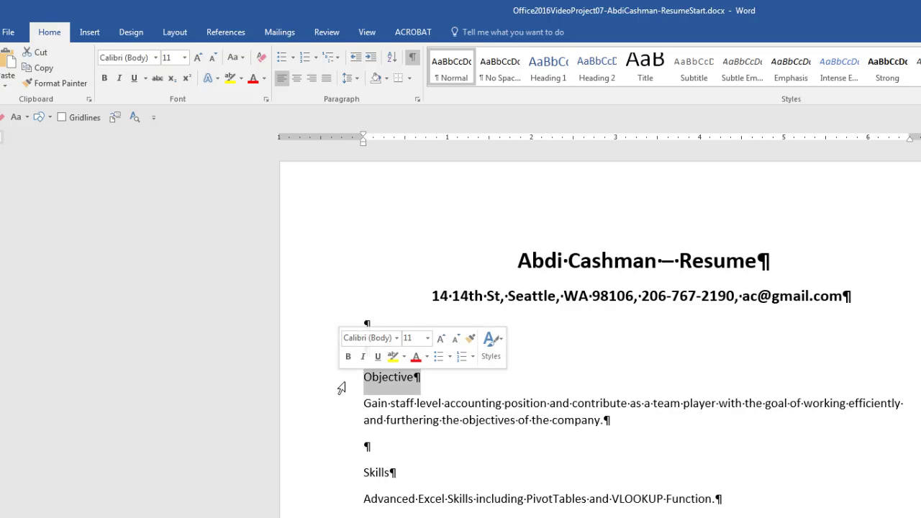
pyautogui.click(547, 296)
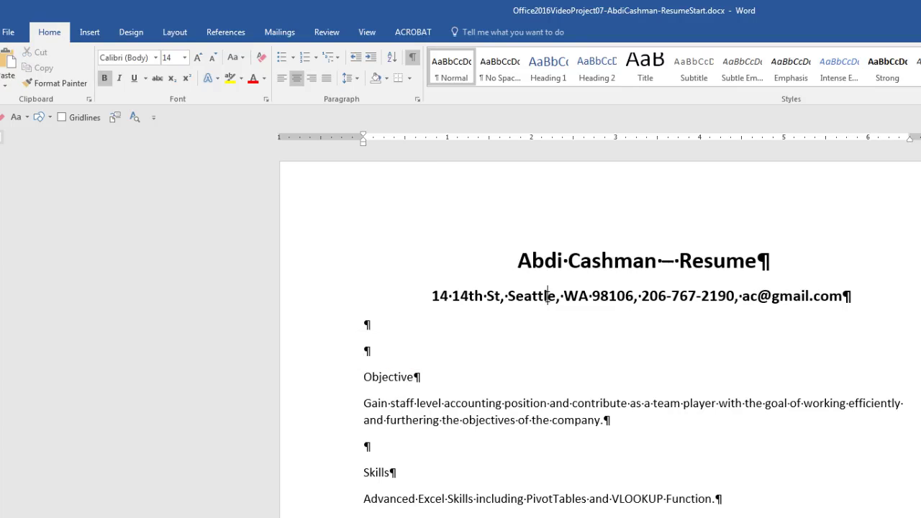
pyautogui.click(411, 79)
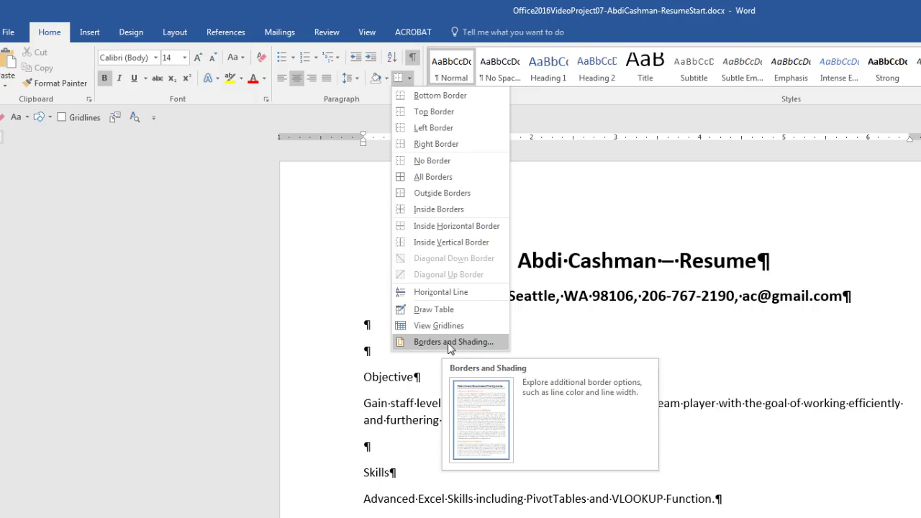
pyautogui.click(448, 343)
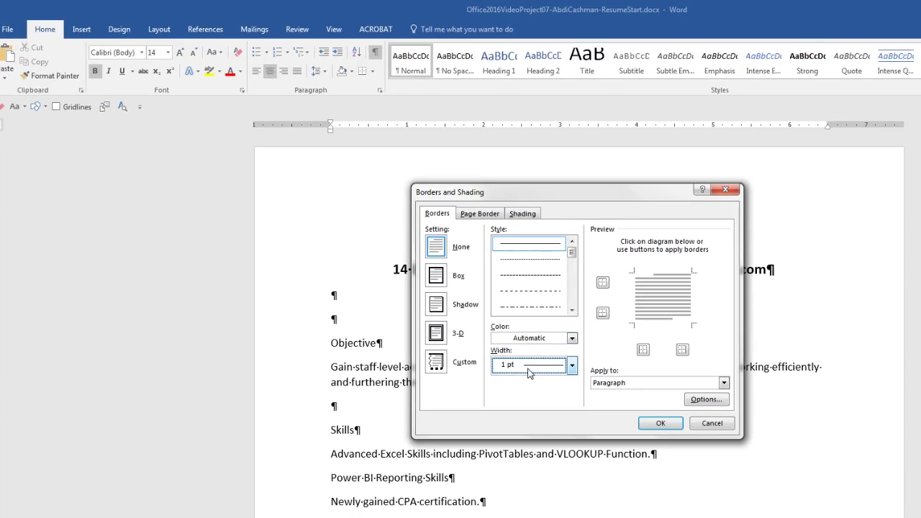
pyautogui.click(529, 367)
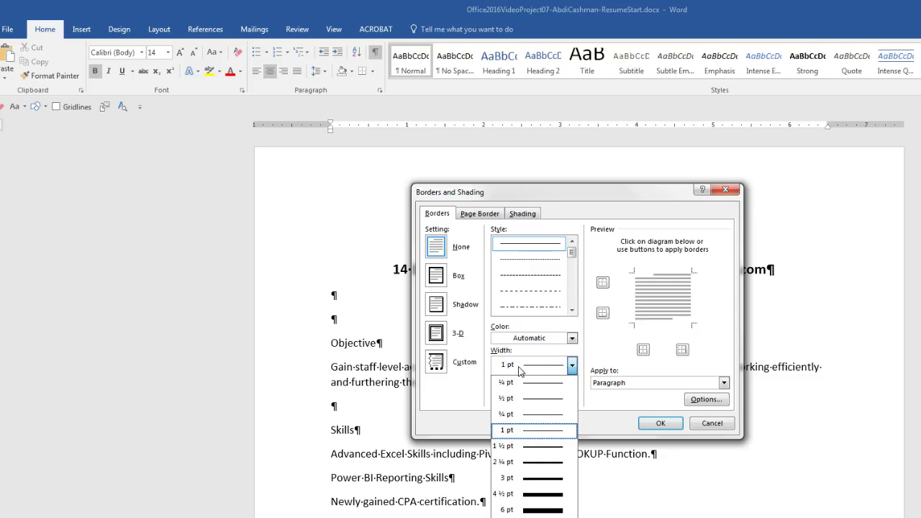
pyautogui.click(521, 467)
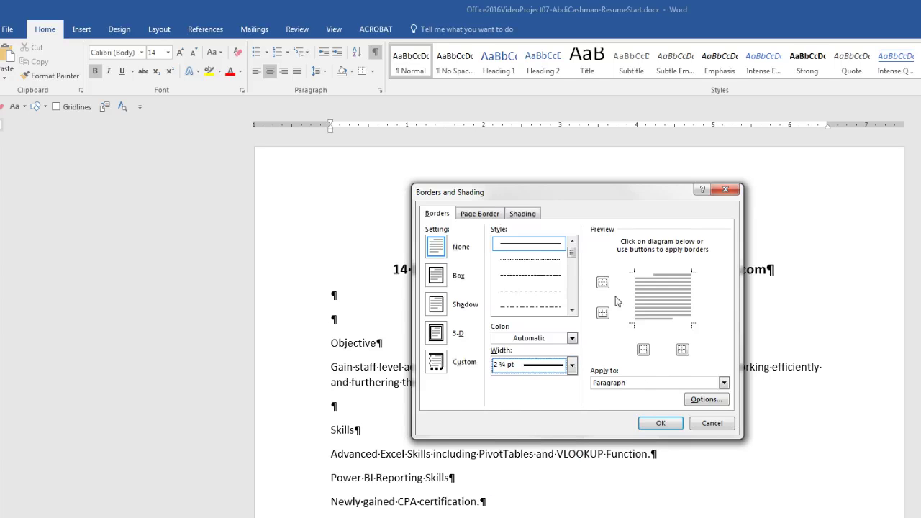
pyautogui.click(664, 325)
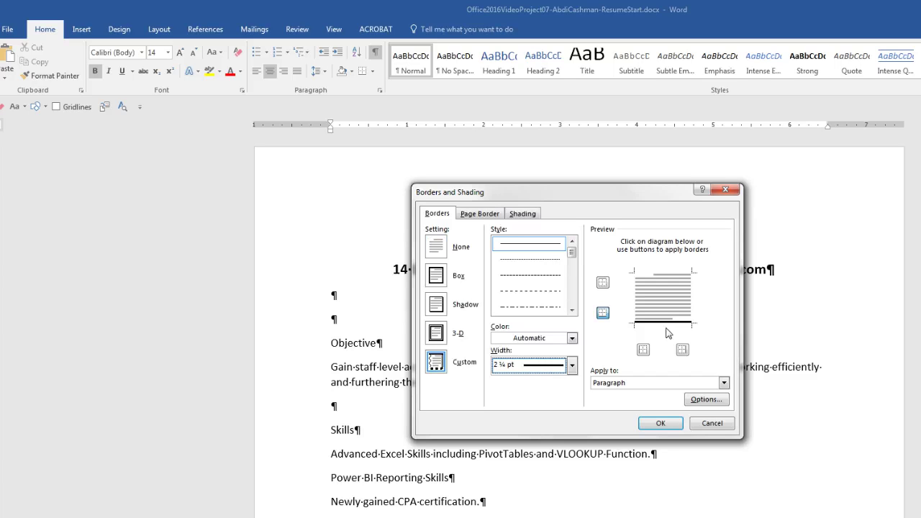
pyautogui.click(694, 299)
pyautogui.click(692, 294)
pyautogui.click(659, 424)
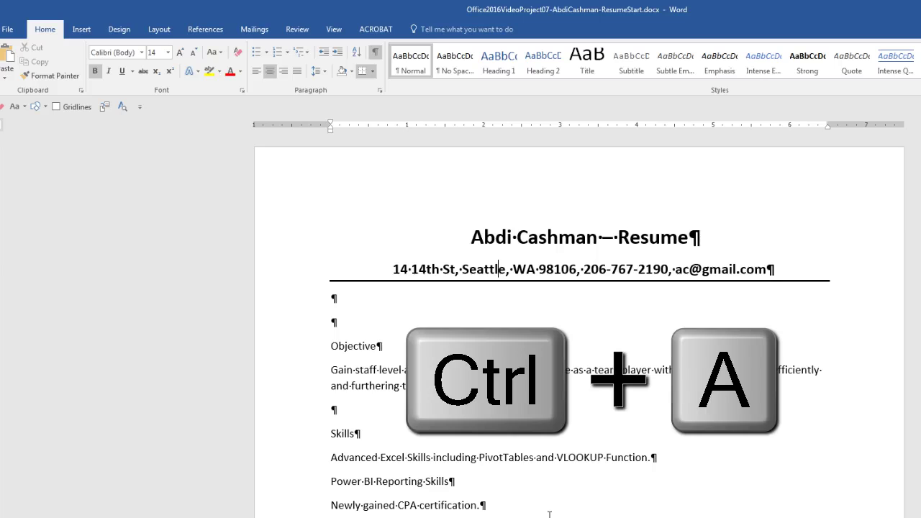
# Set the whole document to 0 pt spacing after and single line spacing, and place the cursor in the second empty paragraph under the header.
pyautogui.hotkey('ctrl', 'a')
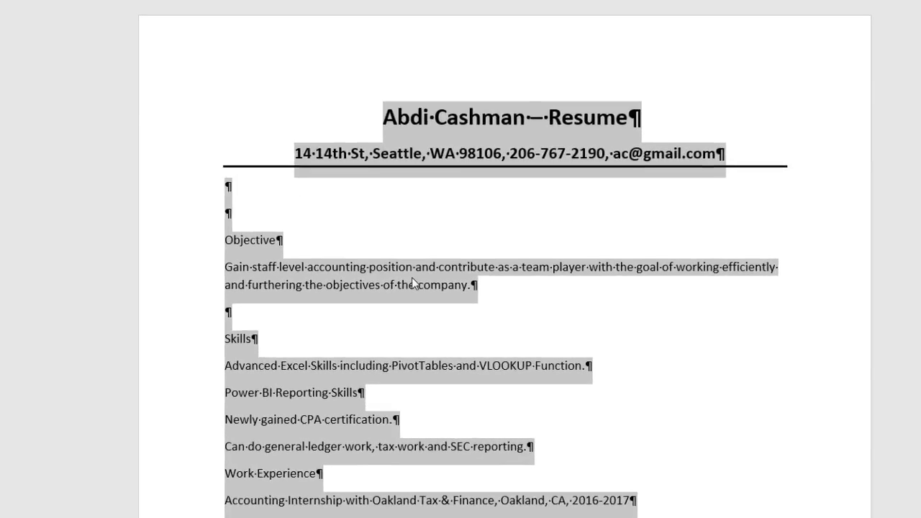
pyautogui.rightClick(497, 383)
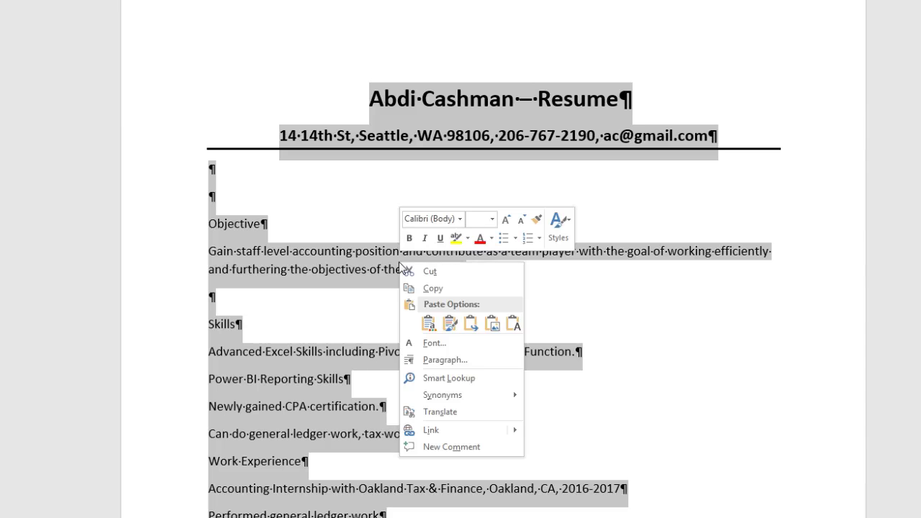
pyautogui.click(435, 358)
pyautogui.moveTo(436, 0); pyautogui.dragTo(500, 167)
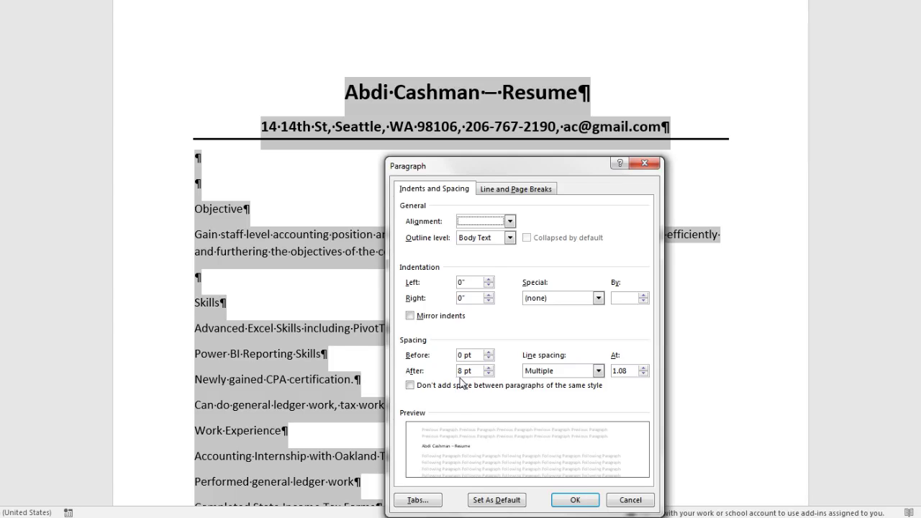
pyautogui.click(488, 373)
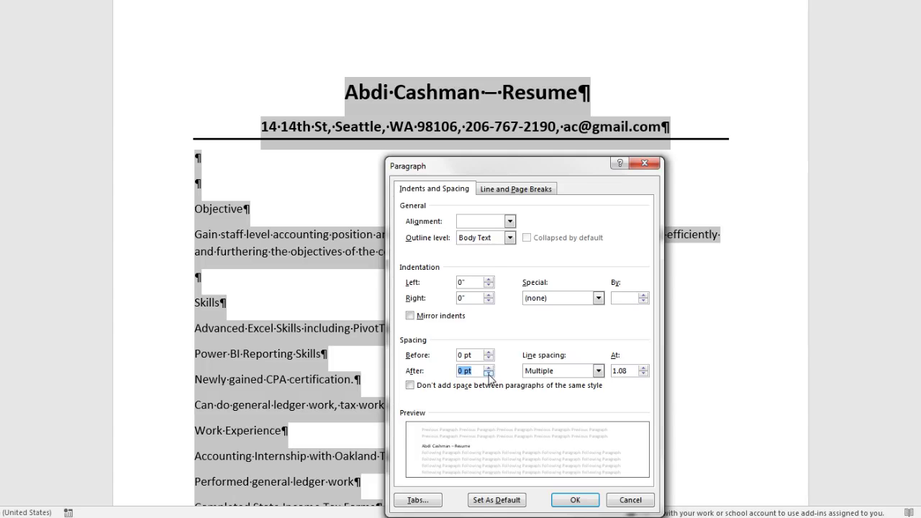
pyautogui.click(597, 371)
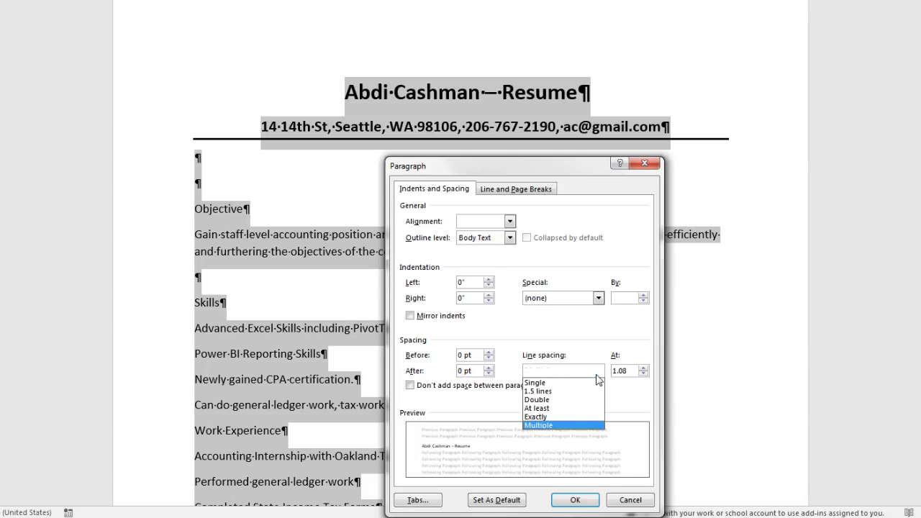
pyautogui.click(562, 384)
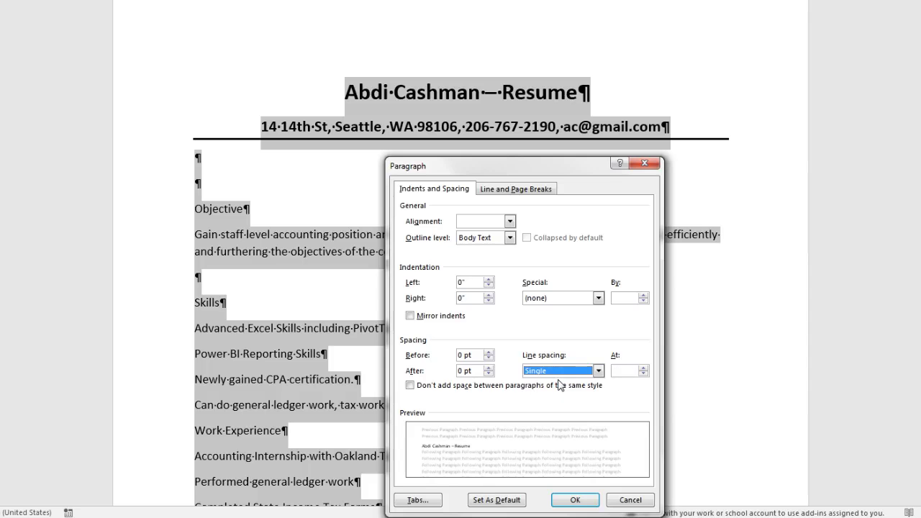
pyautogui.click(576, 498)
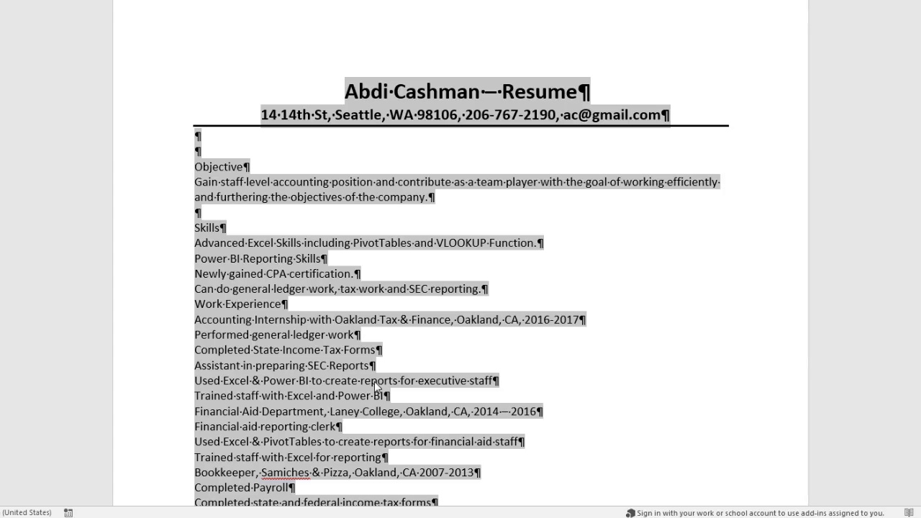
pyautogui.click(211, 154)
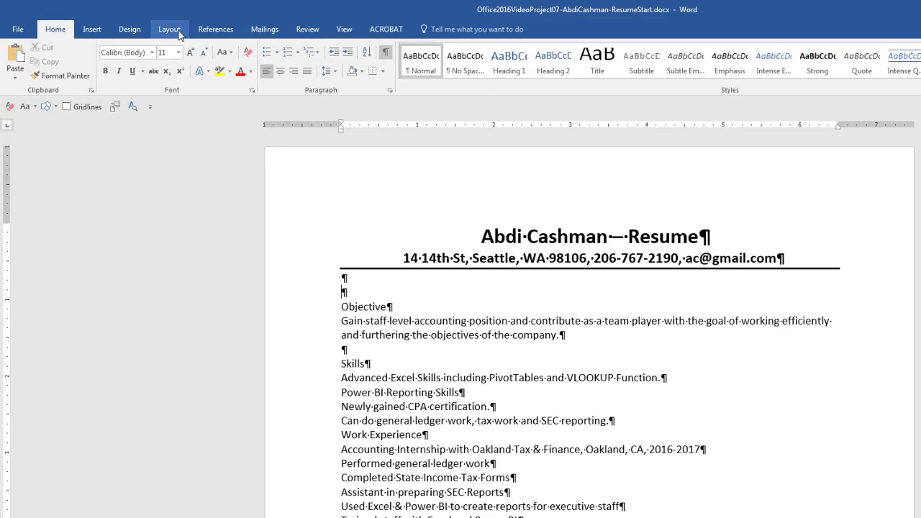
# Try to lay out the entire document in two columns, and undo that layout.
pyautogui.click(170, 30)
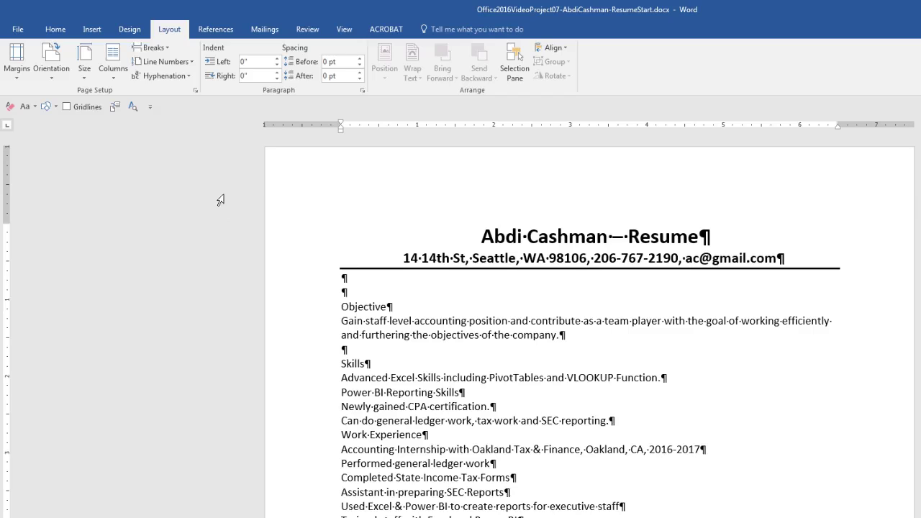
pyautogui.click(120, 84)
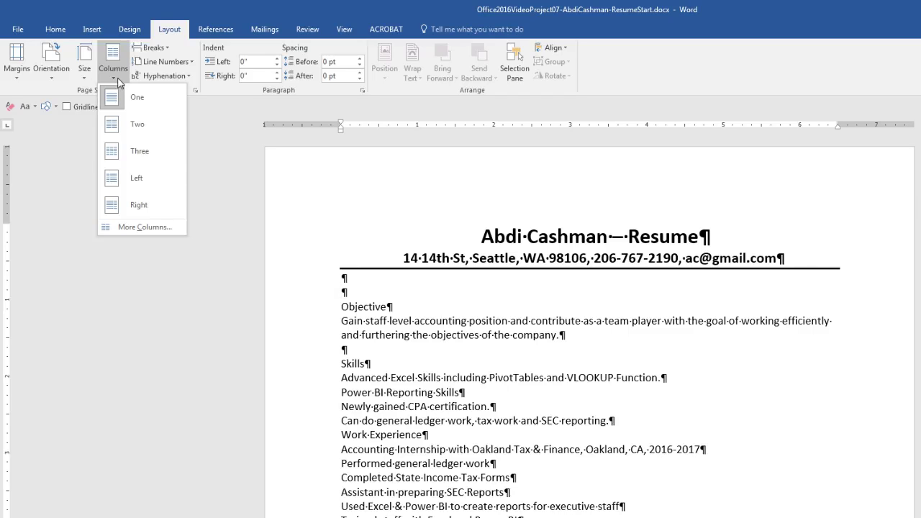
pyautogui.click(137, 125)
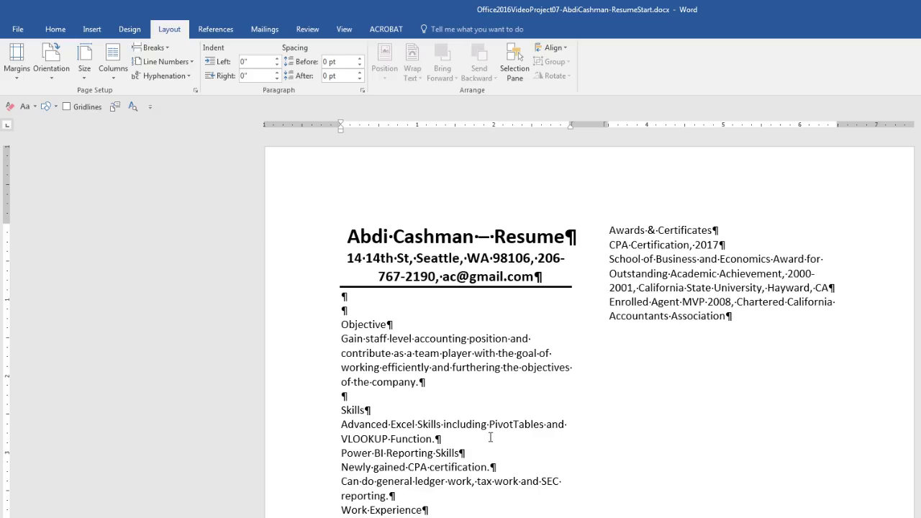
pyautogui.hotkey('ctrl', 'z')
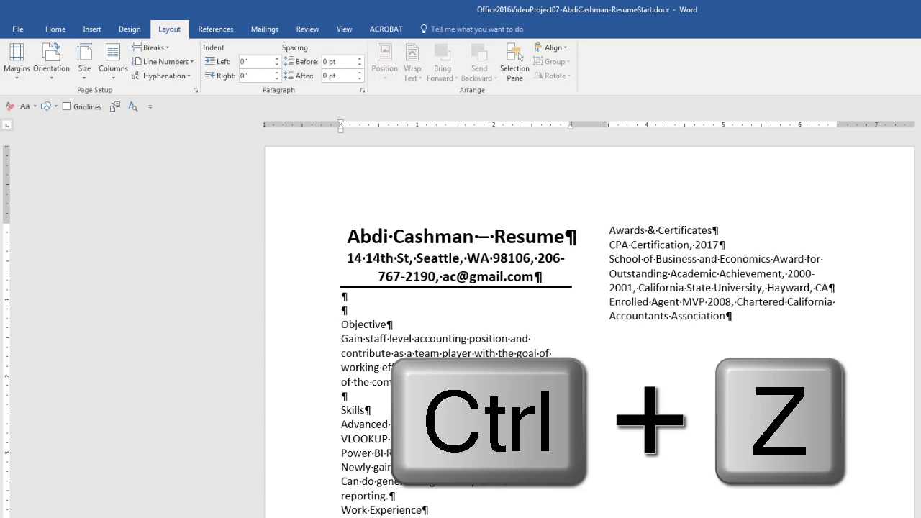
pyautogui.hotkey('ctrl', 'z')
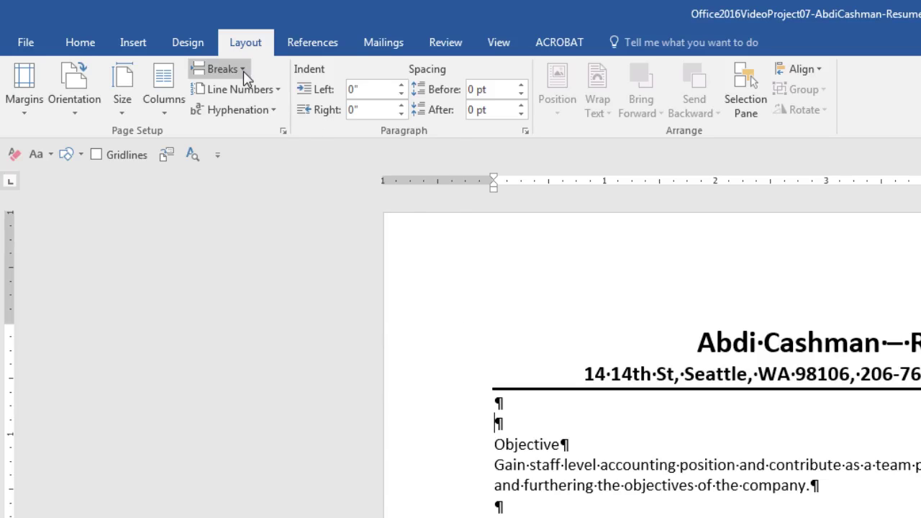
# Insert a continuous section break above the second empty paragraph and lay out the section below it in two columns.
pyautogui.click(223, 69)
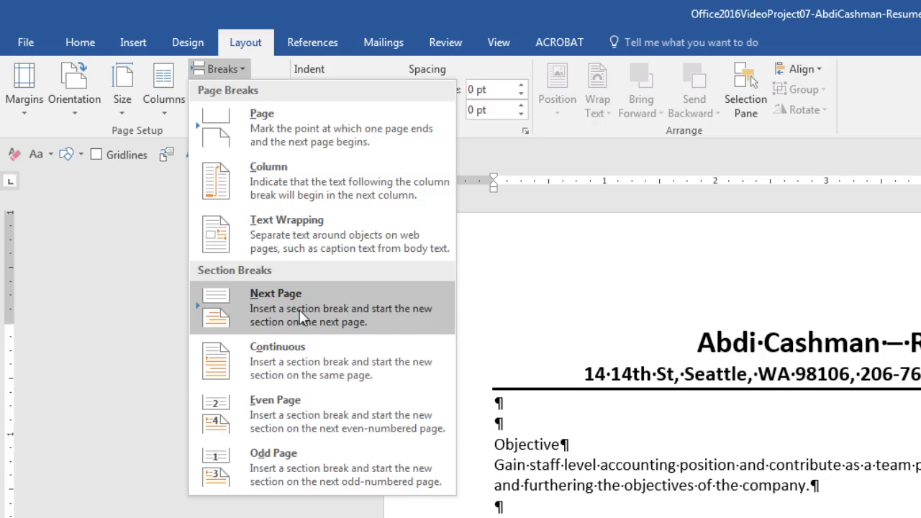
pyautogui.click(268, 375)
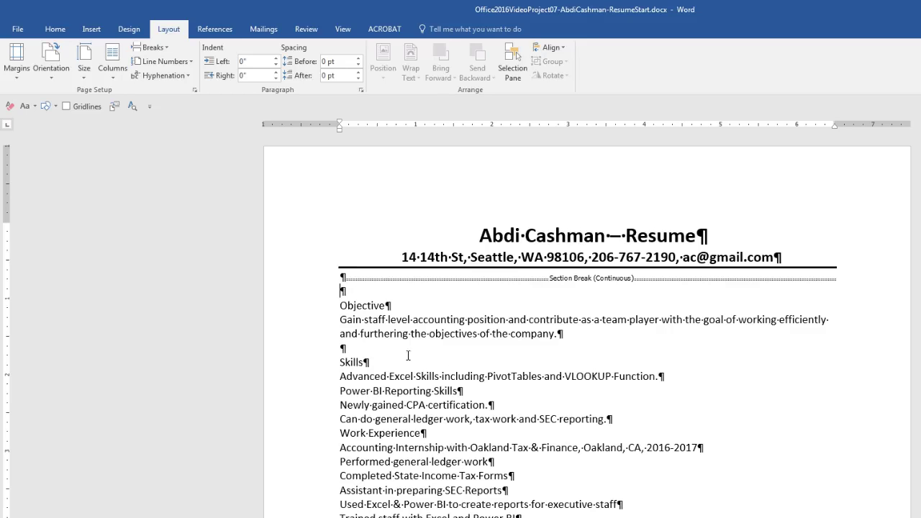
pyautogui.click(106, 68)
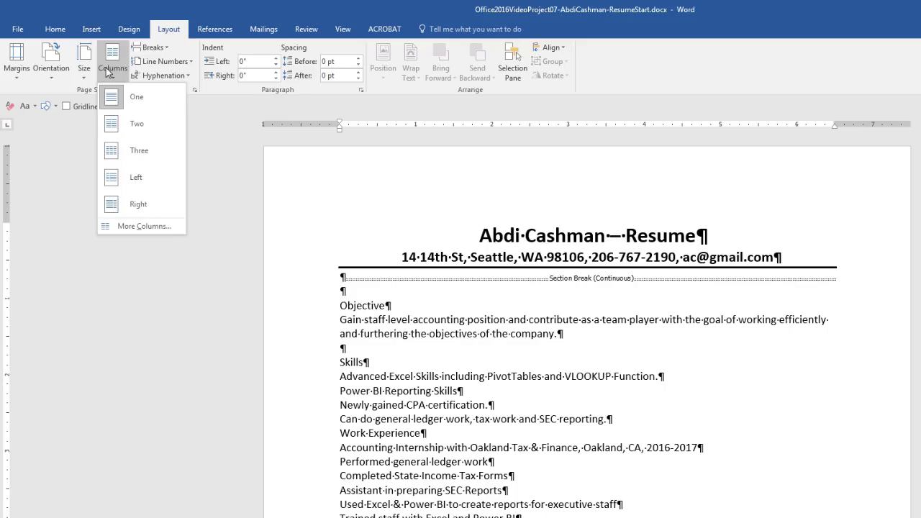
pyautogui.click(121, 130)
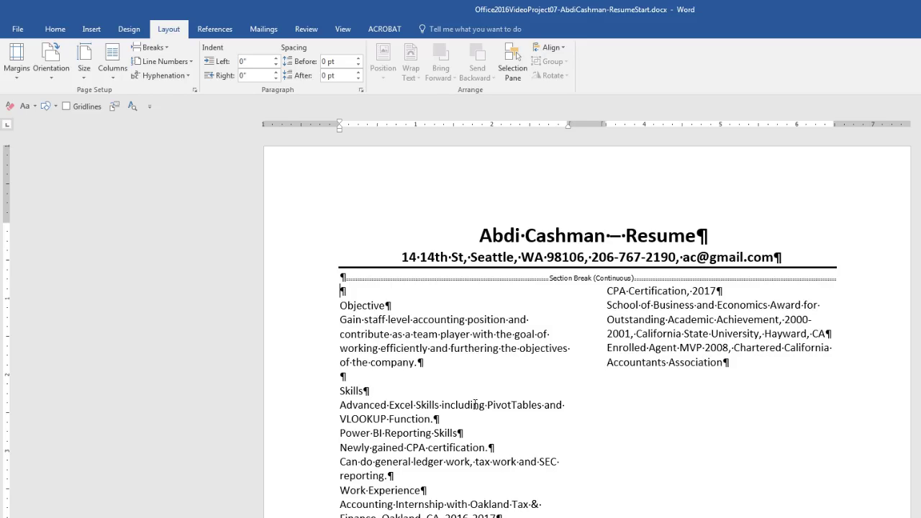
# Insert a column break just before the Work Experience heading.
pyautogui.click(464, 237)
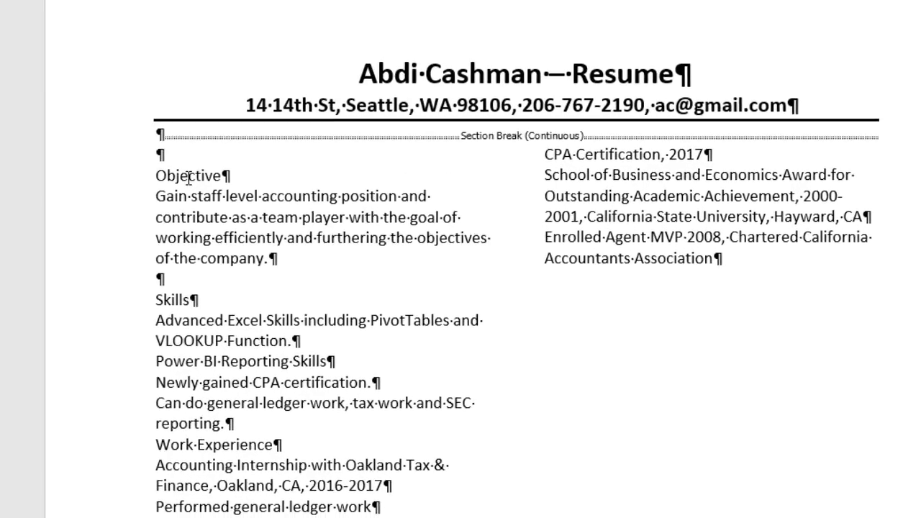
pyautogui.click(364, 307)
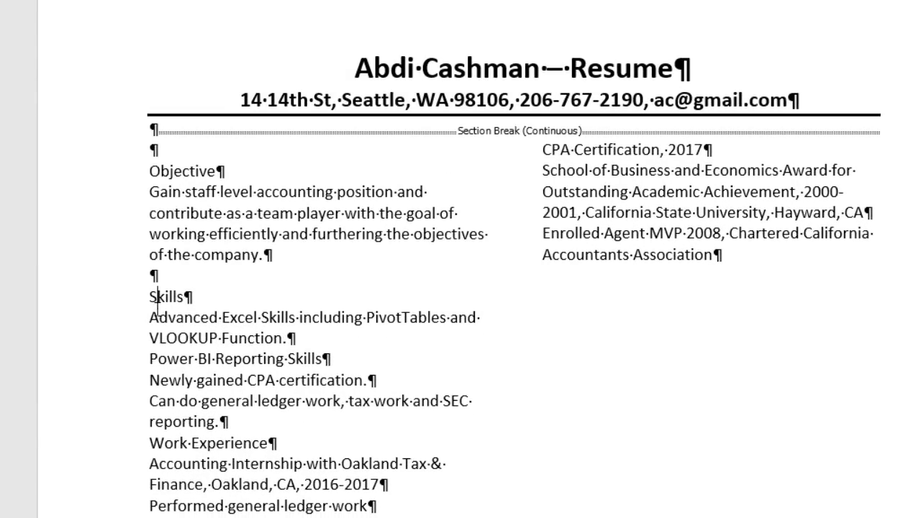
pyautogui.click(139, 438)
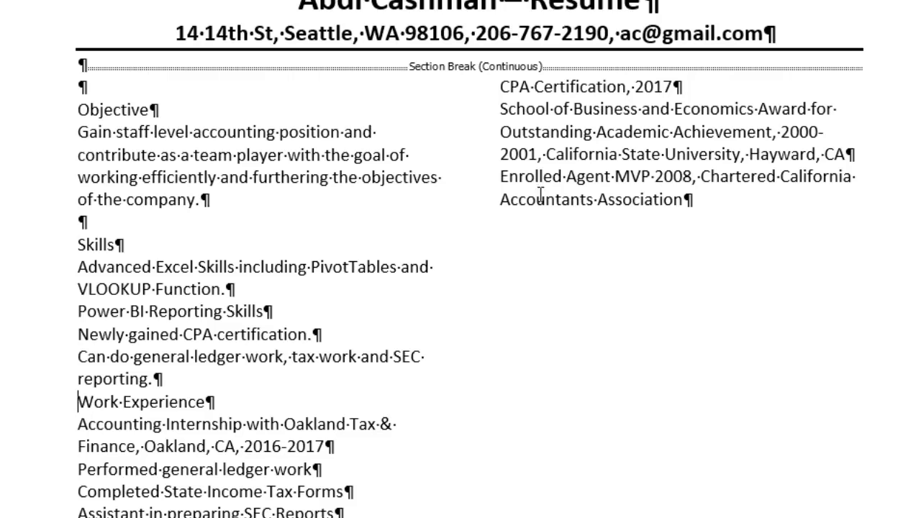
pyautogui.scroll(-2, 605, 264)
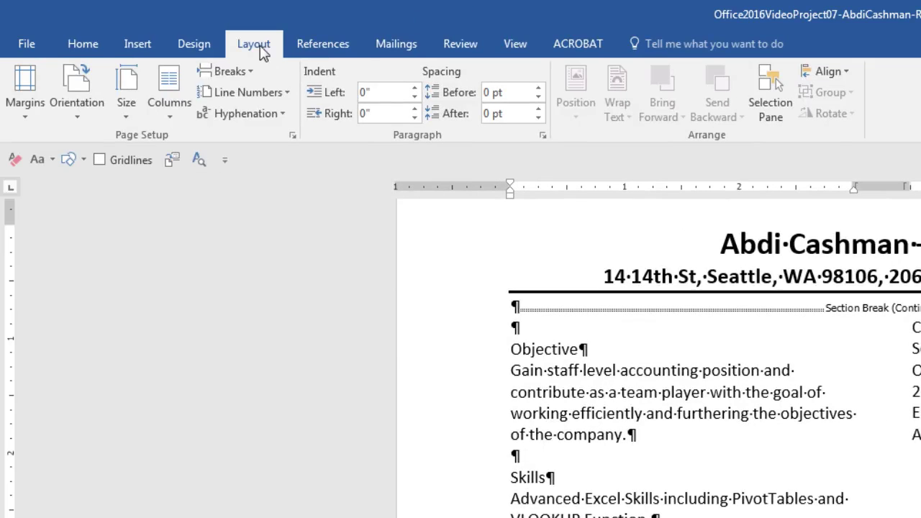
pyautogui.click(252, 71)
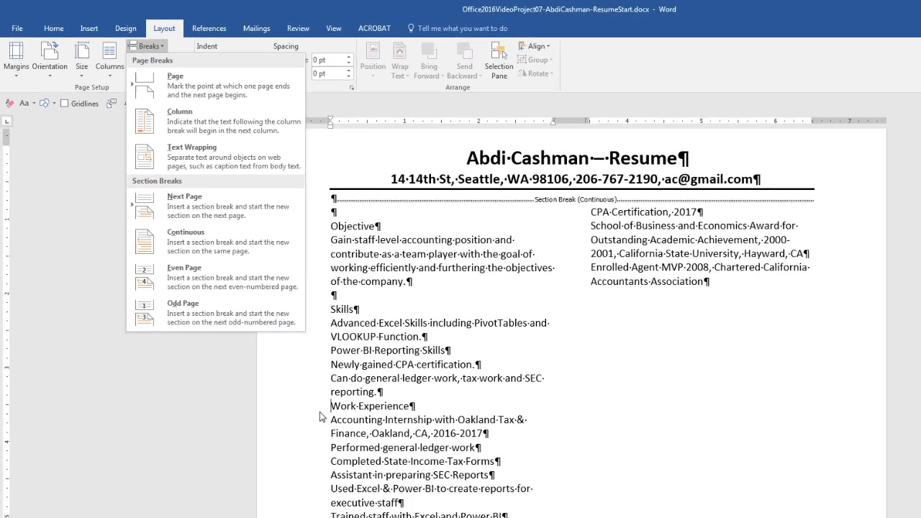
pyautogui.press('Escape')
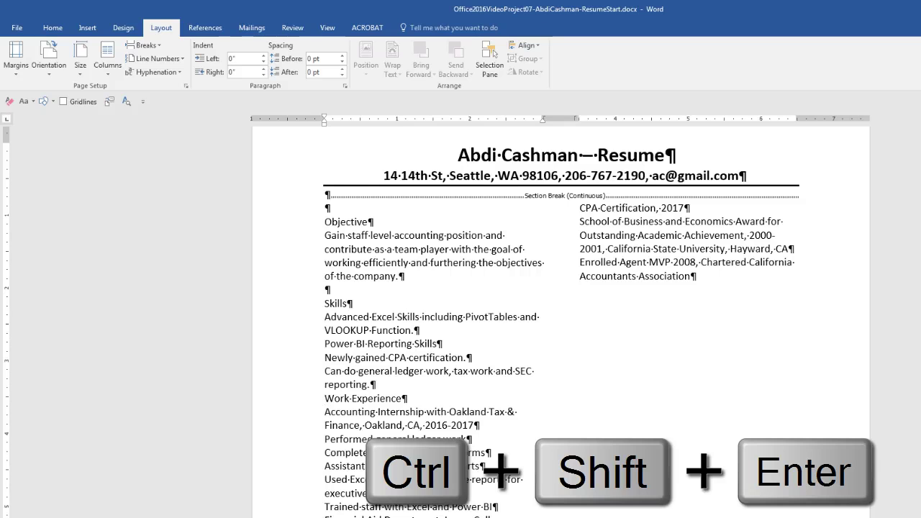
pyautogui.hotkey('ctrl', 'shift', 'Return')
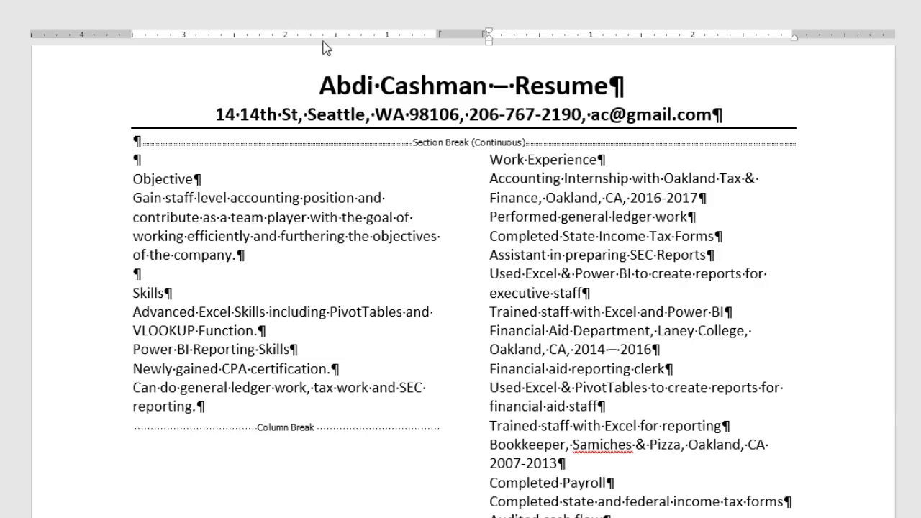
# Turn off equal column width for the two-column section and set the first column's width to 2".
pyautogui.doubleClick(459, 33)
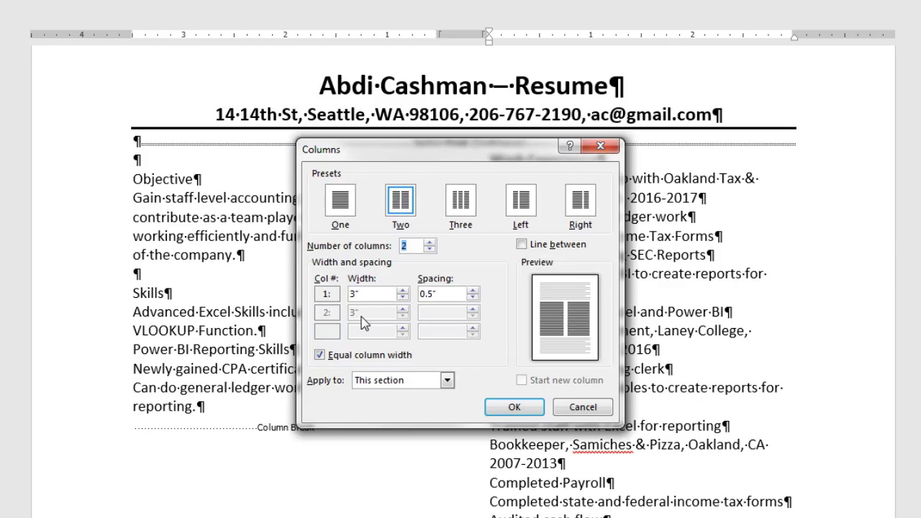
pyautogui.click(319, 355)
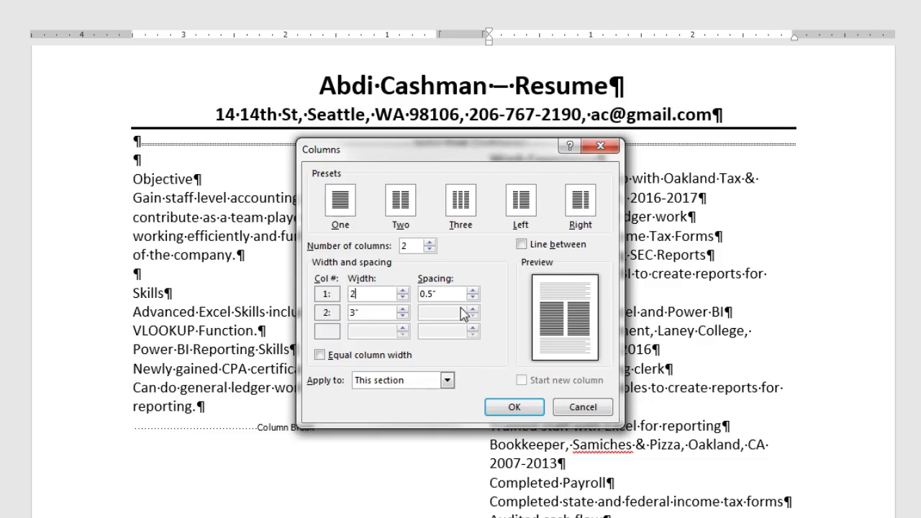
pyautogui.press('Tab')
pyautogui.press('Tab')
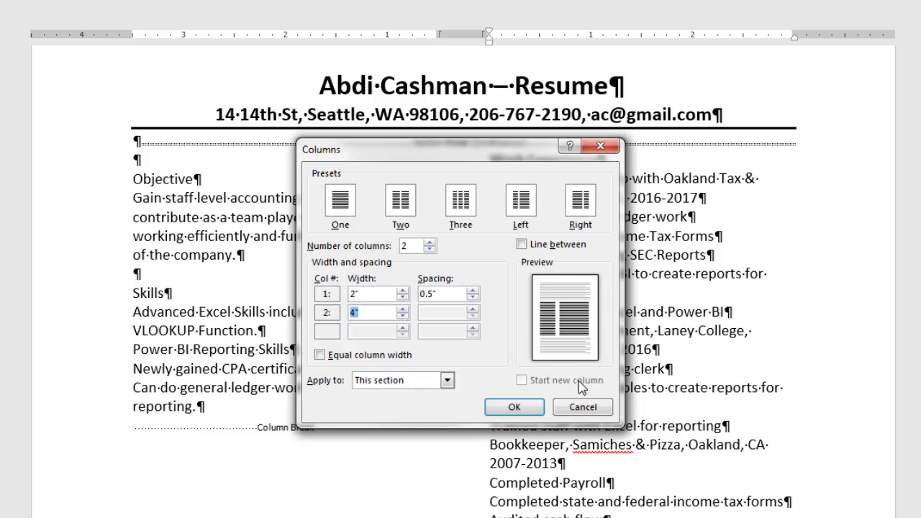
pyautogui.click(515, 406)
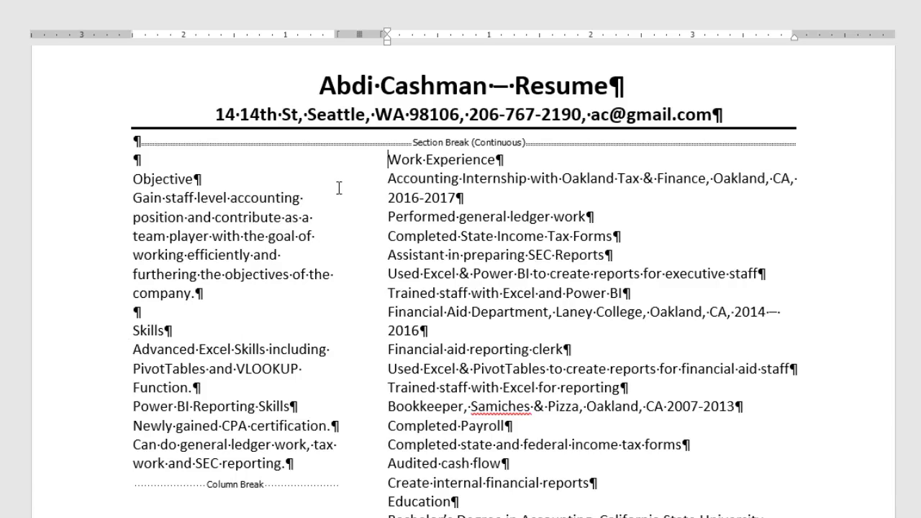
# Widen the first column of the two-column section to 2.5", leaving 3.5" for the second column.
pyautogui.doubleClick(360, 34)
pyautogui.click(403, 291)
pyautogui.click(403, 290)
pyautogui.click(403, 290)
pyautogui.click(403, 291)
pyautogui.click(403, 291)
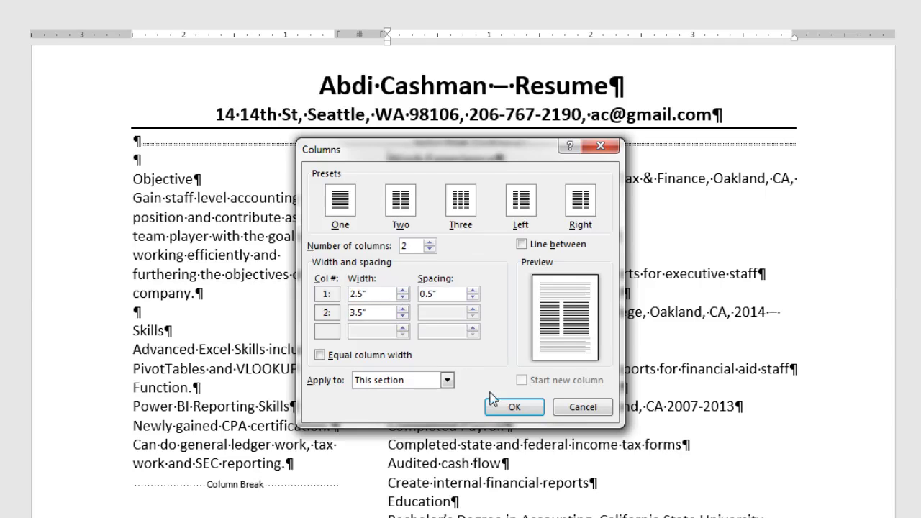
pyautogui.click(514, 407)
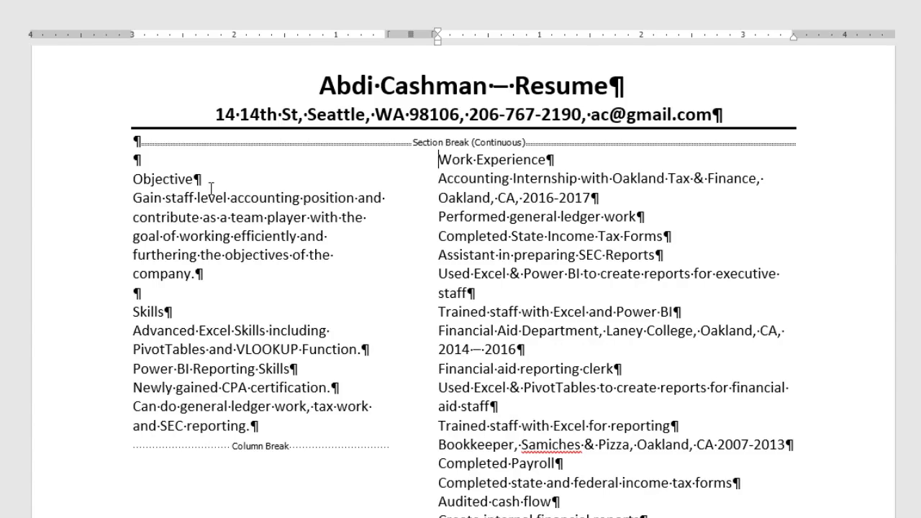
# Make the Objective heading bold and increase its font size to 16 pt.
pyautogui.click(174, 178)
pyautogui.doubleClick(175, 178)
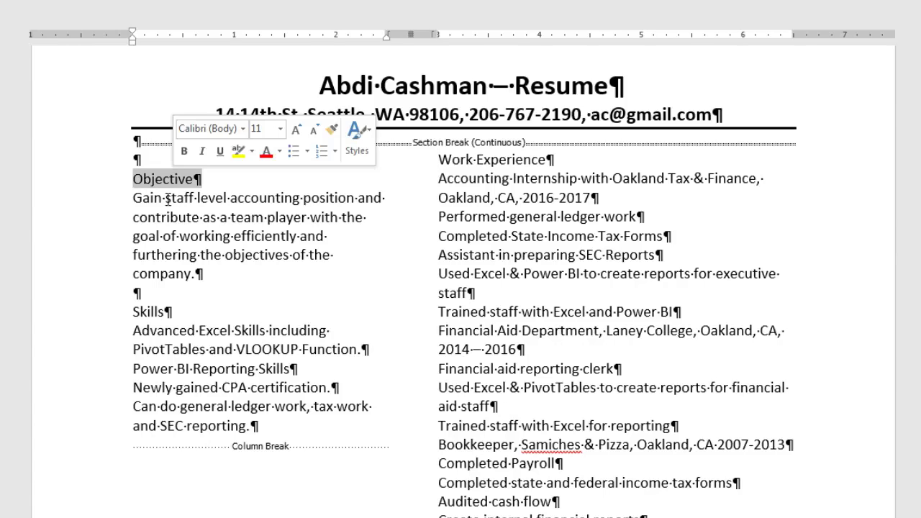
pyautogui.doubleClick(155, 312)
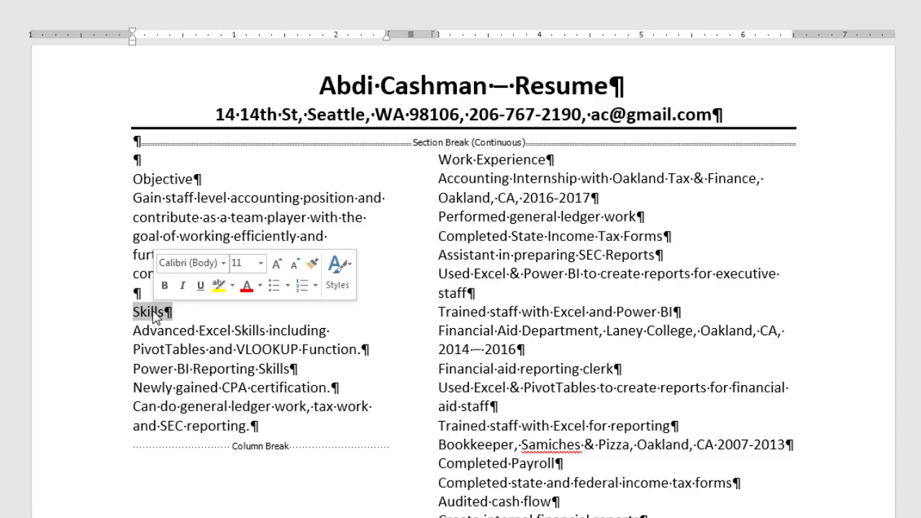
pyautogui.click(90, 184)
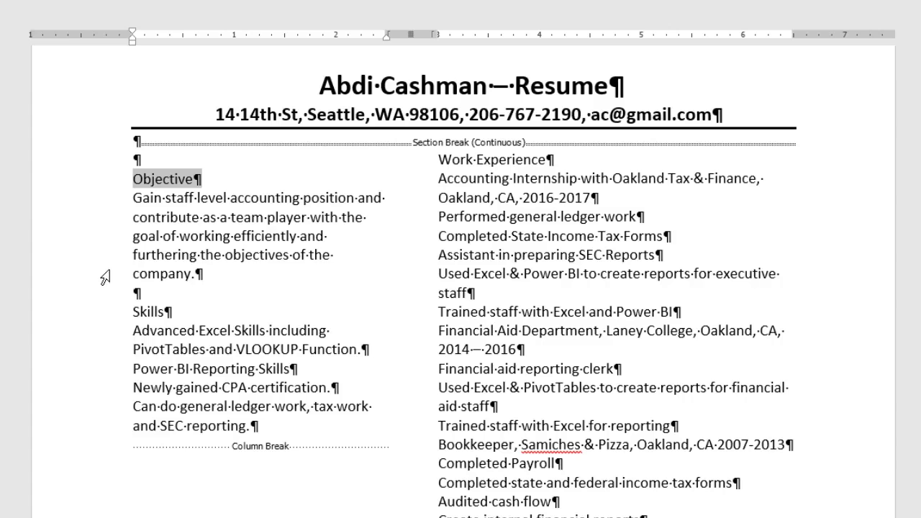
pyautogui.hotkey('ctrl', 'b')
pyautogui.hotkey('ctrl', 'b')
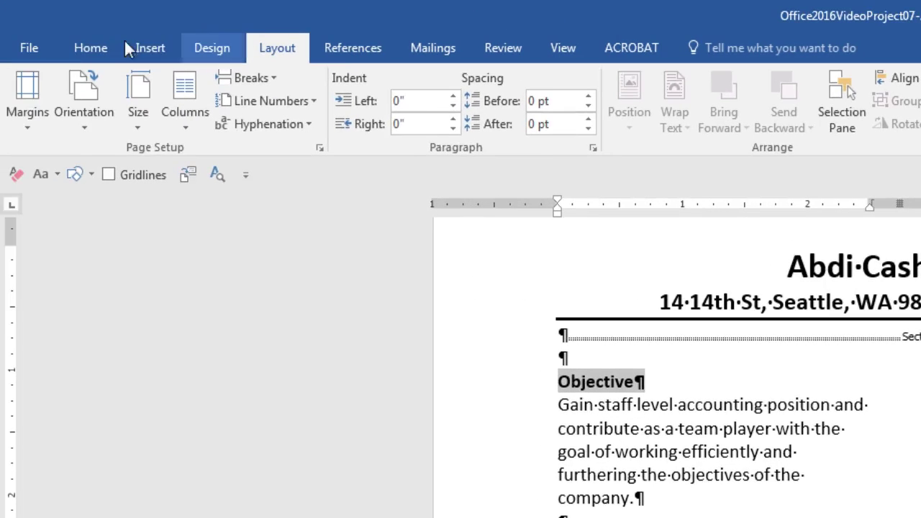
pyautogui.click(74, 48)
pyautogui.hotkey('ctrl', ']')
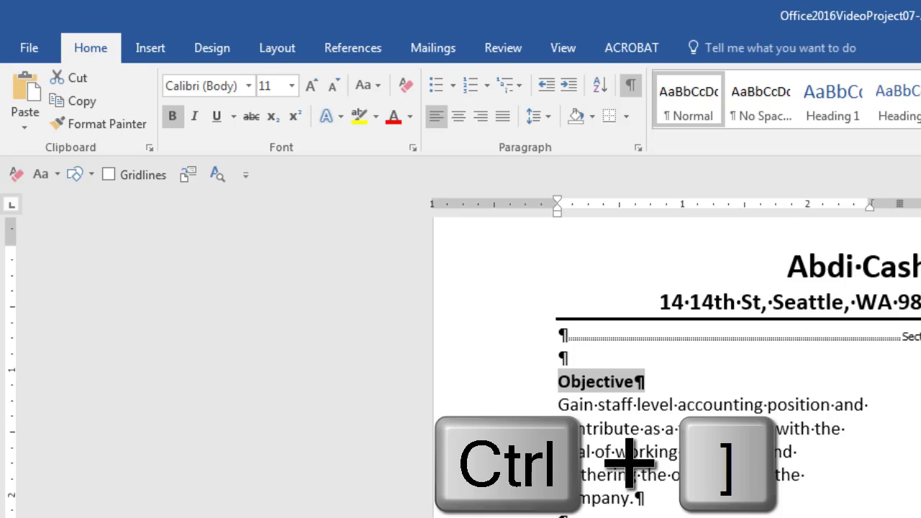
pyautogui.hotkey('ctrl', ']')
pyautogui.hotkey('ctrl', ']')
pyautogui.hotkey('ctrl', ']')
pyautogui.hotkey('ctrl', ']')
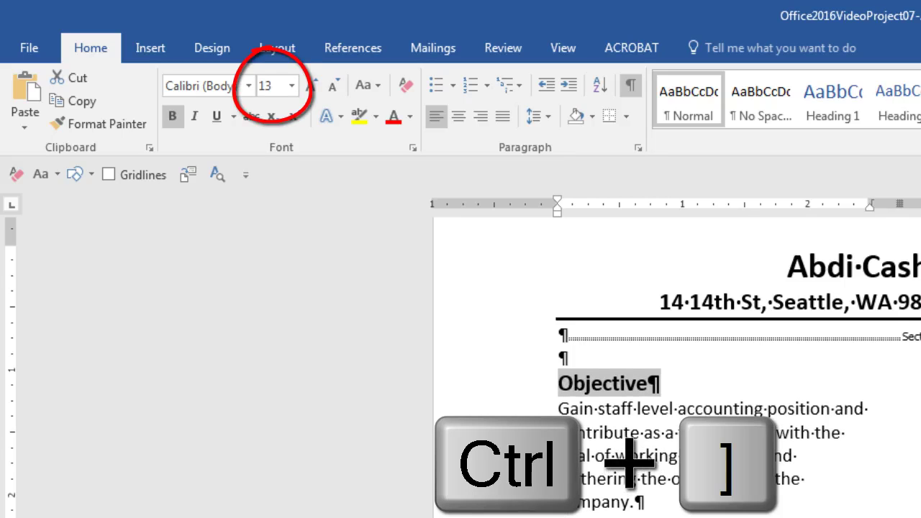
pyautogui.hotkey('ctrl', ']')
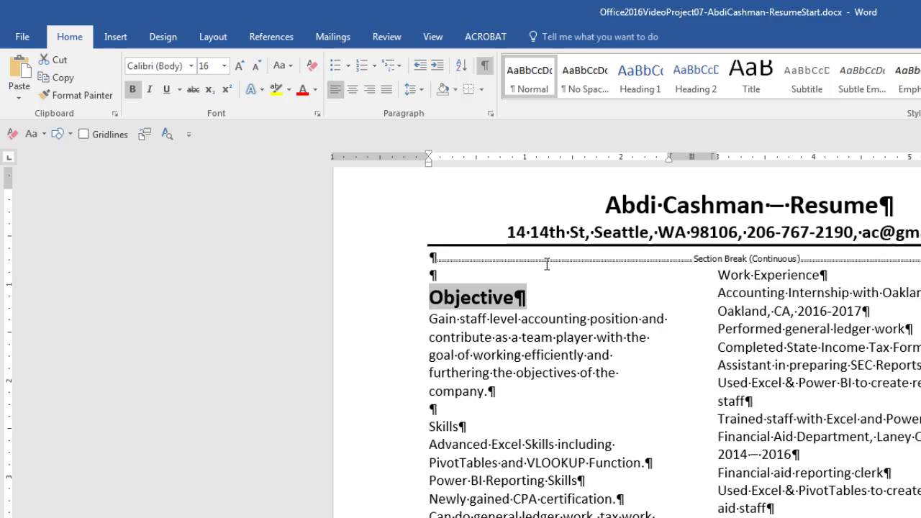
# Add a solid 2 ¼ pt bottom border to the Objective heading paragraph.
pyautogui.click(482, 89)
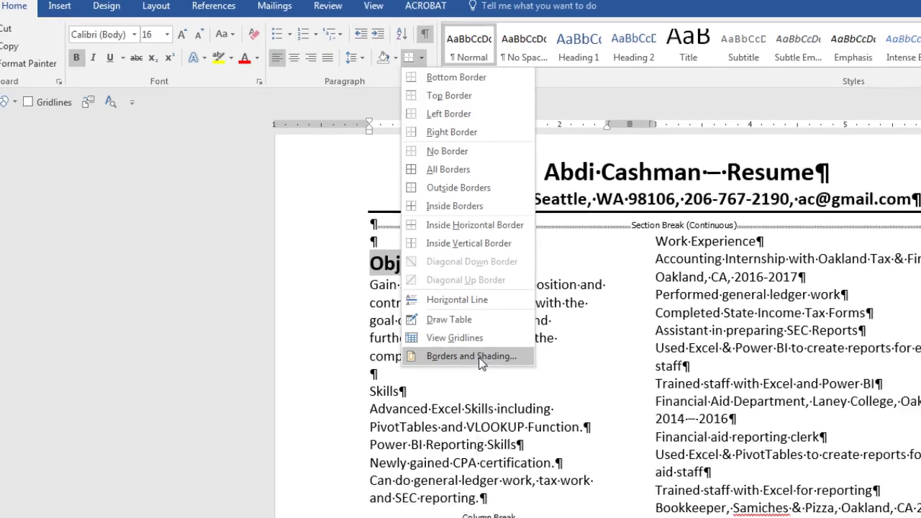
pyautogui.click(540, 392)
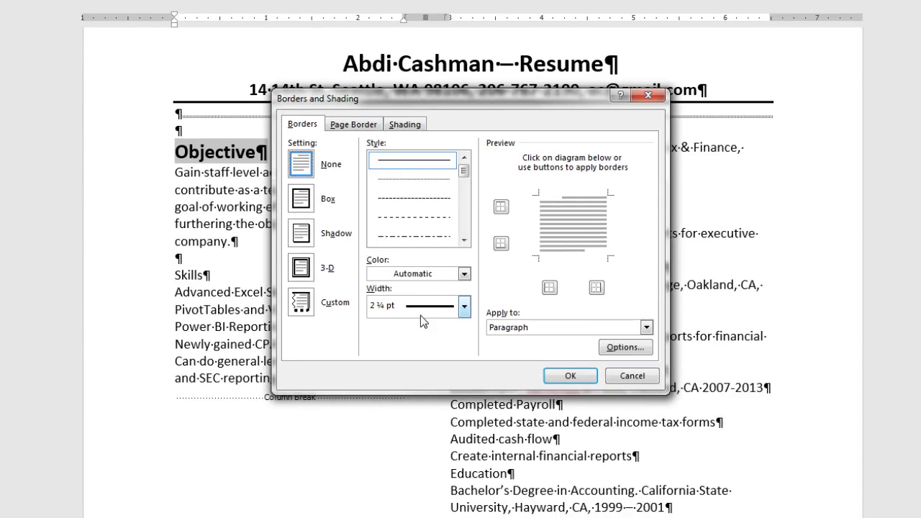
pyautogui.click(583, 264)
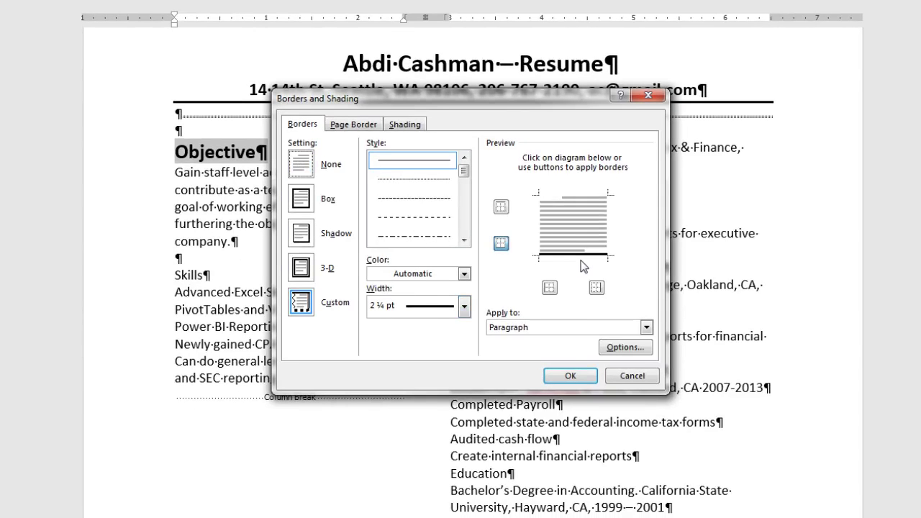
pyautogui.click(571, 375)
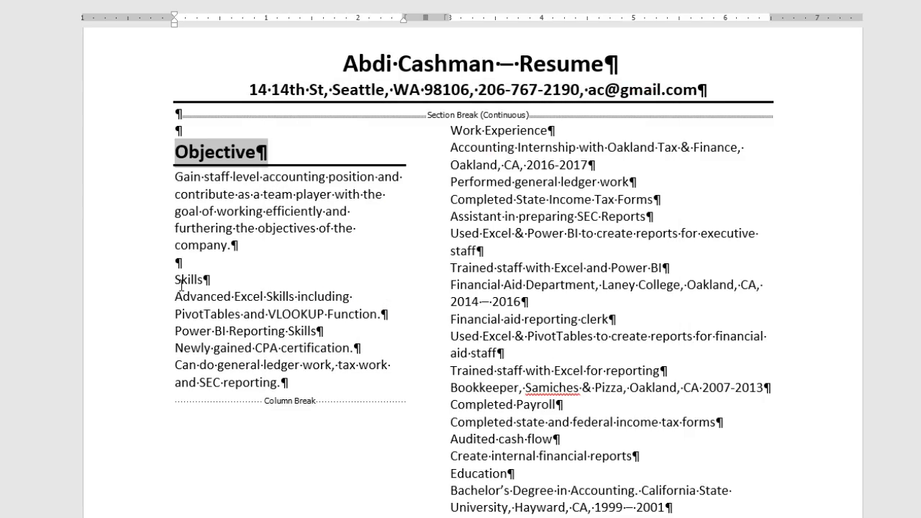
# Copy the Objective heading's formatting with Format Painter to the Skills, Work Experience, Education and Awards & Certificates headings.
pyautogui.rightClick(243, 161)
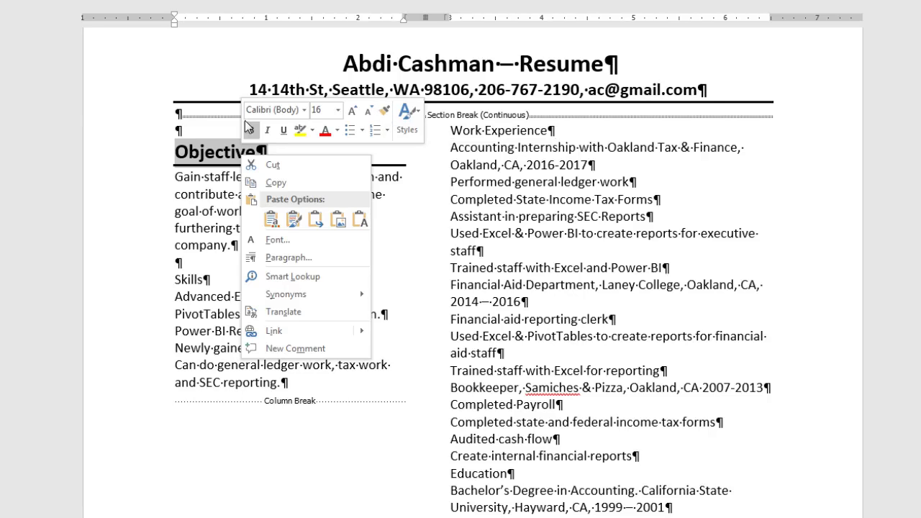
pyautogui.click(385, 113)
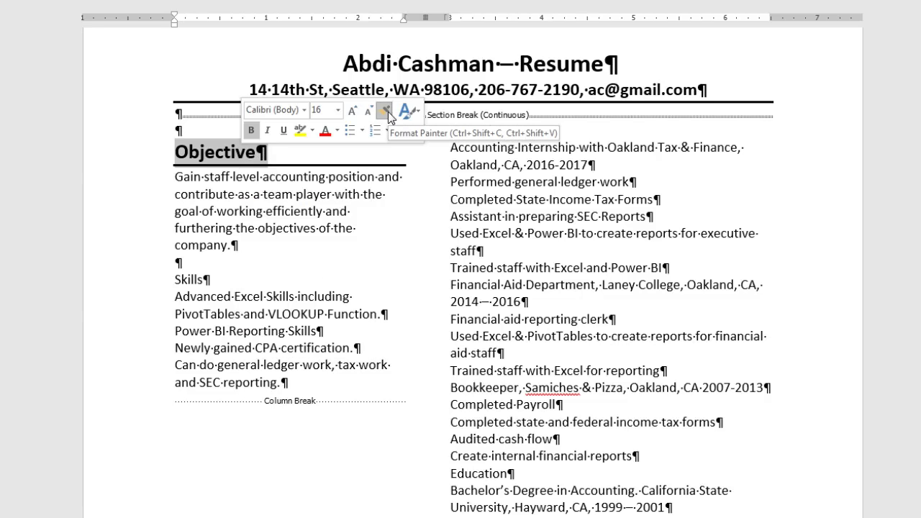
pyautogui.click(109, 287)
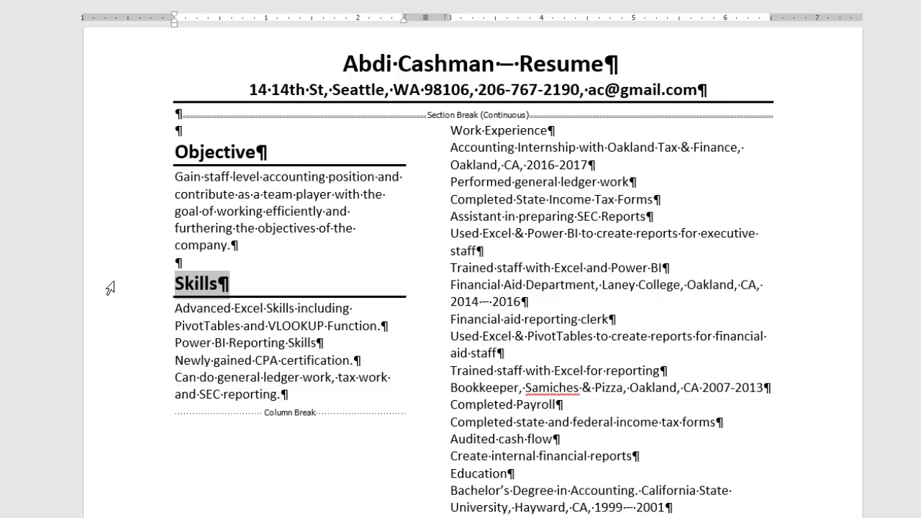
pyautogui.click(428, 137)
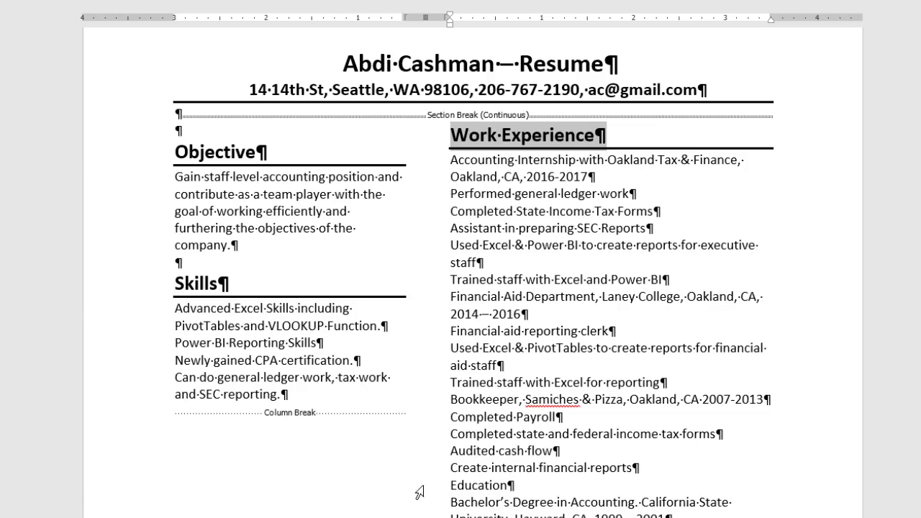
pyautogui.moveTo(441, 487); pyautogui.dragTo(547, 489)
pyautogui.scroll(-7, 546, 489)
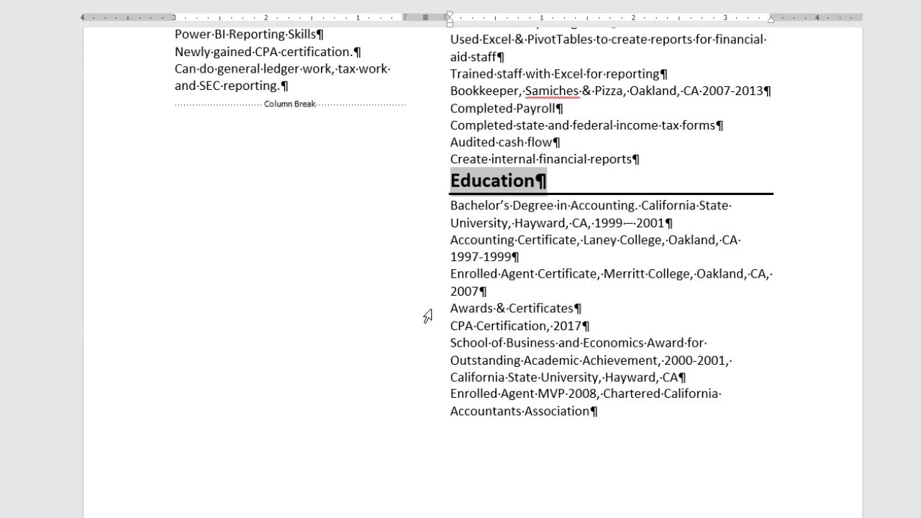
pyautogui.moveTo(446, 305)
pyautogui.mouseDown()
pyautogui.moveTo(590, 307)
pyautogui.moveTo(603, 316)
pyautogui.mouseUp()
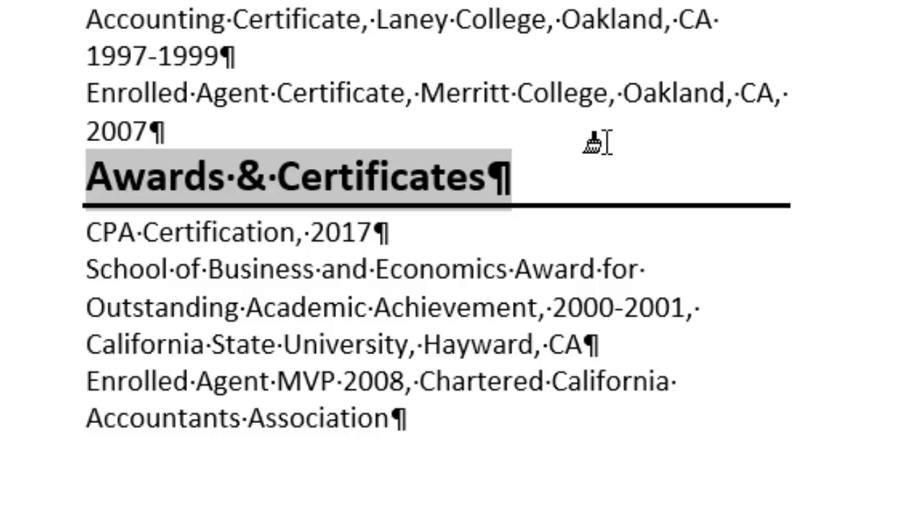
pyautogui.press('Escape')
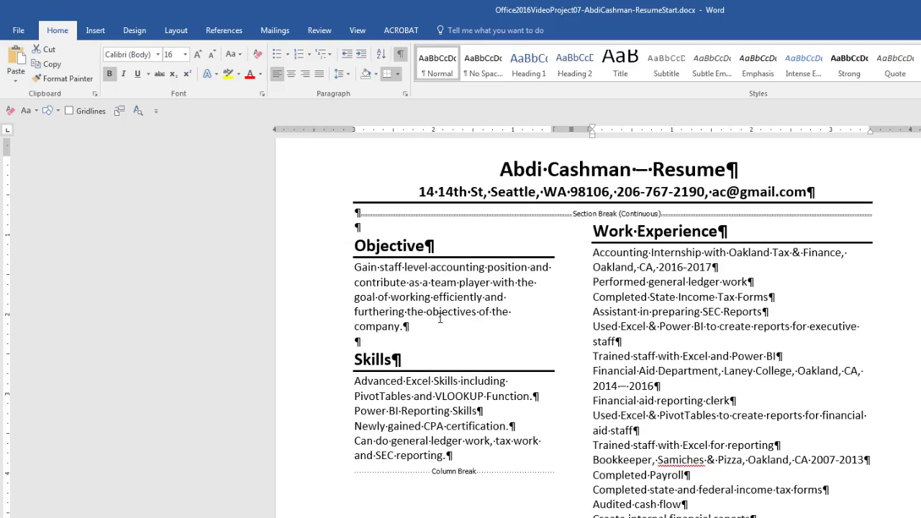
# Turn the paragraphs under Skills into a round-bulleted list and shift its indent so the bullets align with the column's left edge.
pyautogui.click(544, 397)
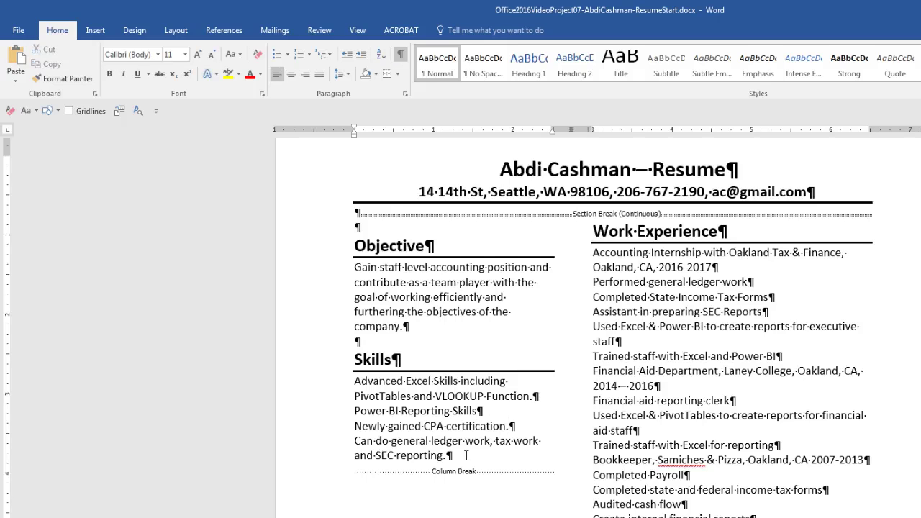
pyautogui.moveTo(311, 387); pyautogui.dragTo(311, 454)
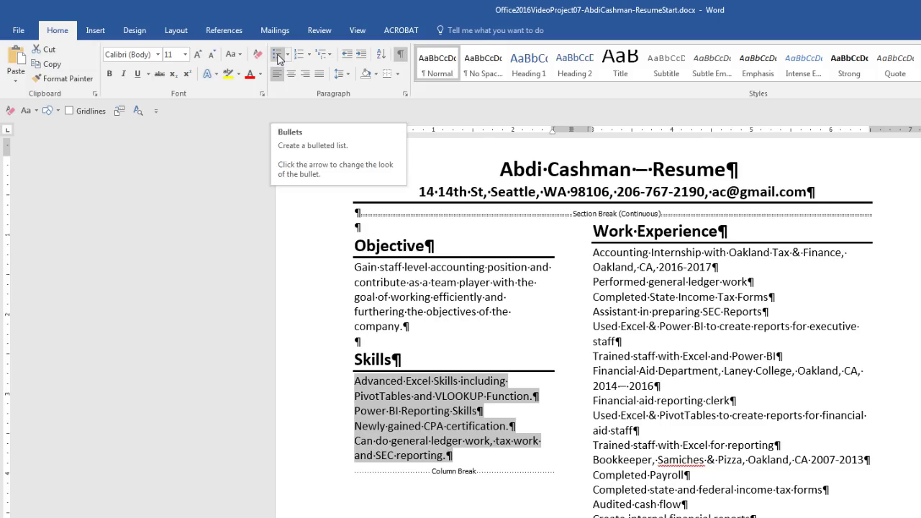
pyautogui.click(278, 56)
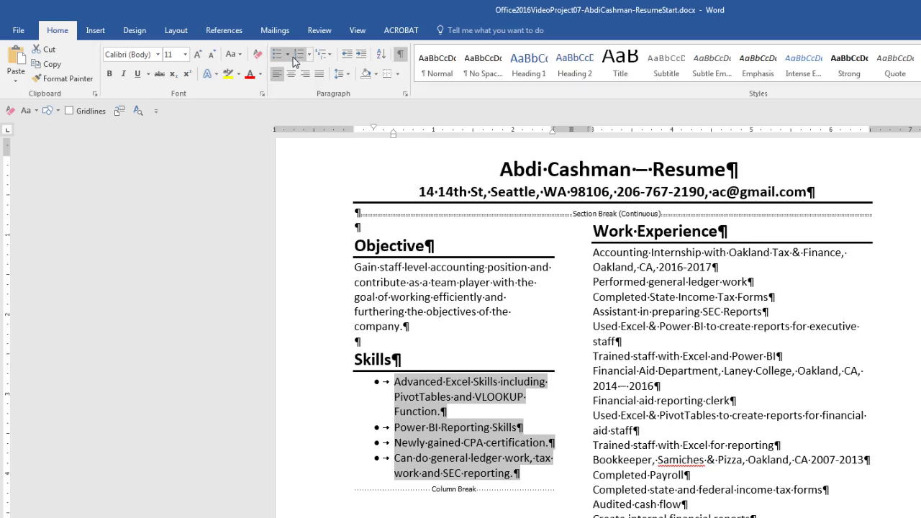
pyautogui.click(288, 56)
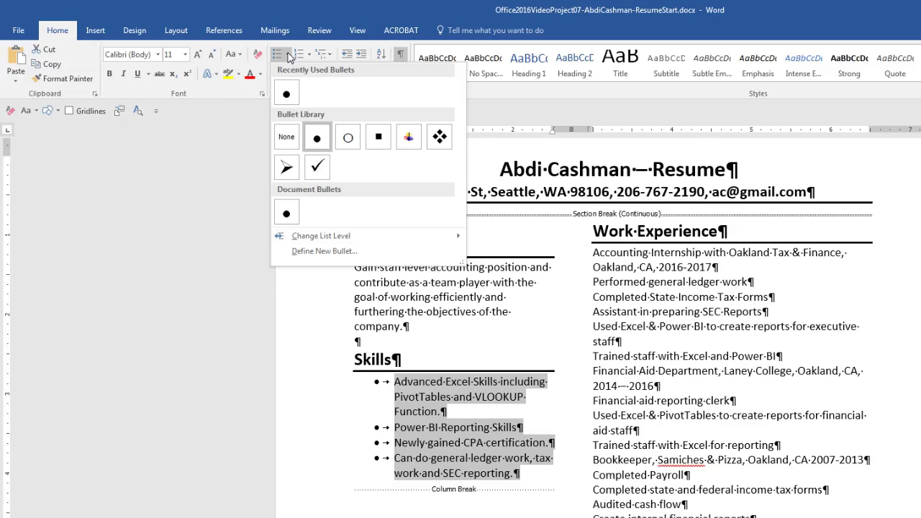
pyautogui.click(289, 55)
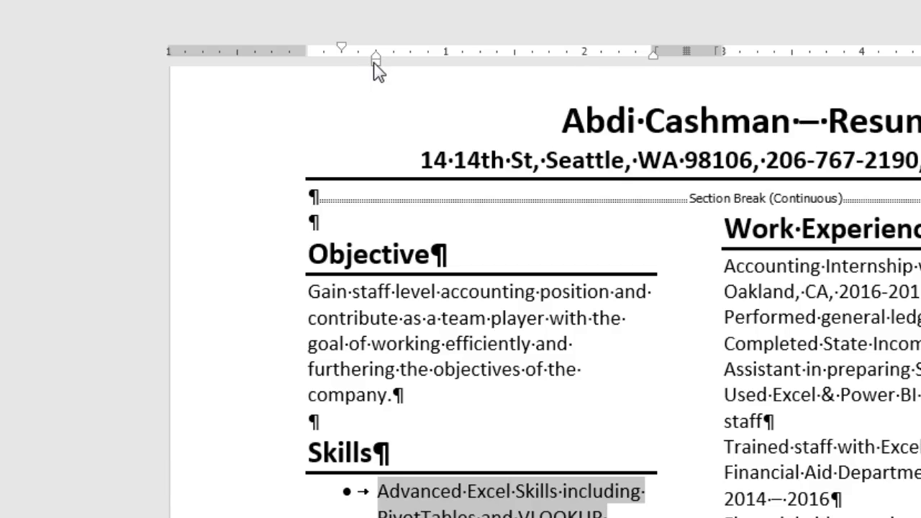
pyautogui.moveTo(375, 63); pyautogui.dragTo(338, 65)
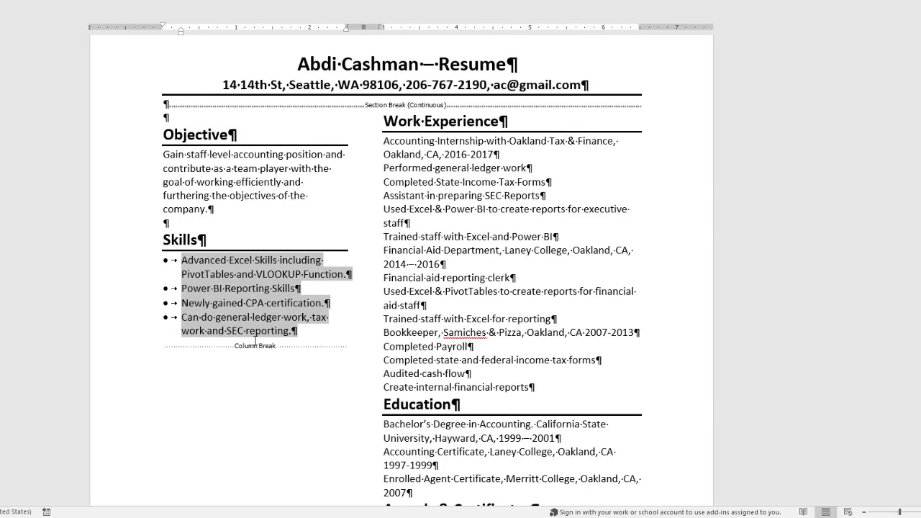
# Copy the Skills list's bullet formatting with Format Painter to the paragraphs under Education and under Awards & Certificates.
pyautogui.scroll(-3, 443, 348)
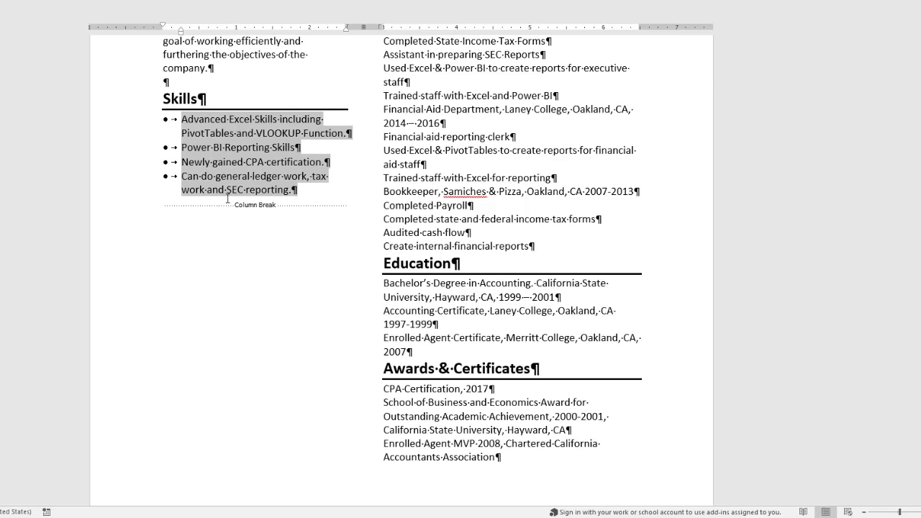
pyautogui.rightClick(228, 169)
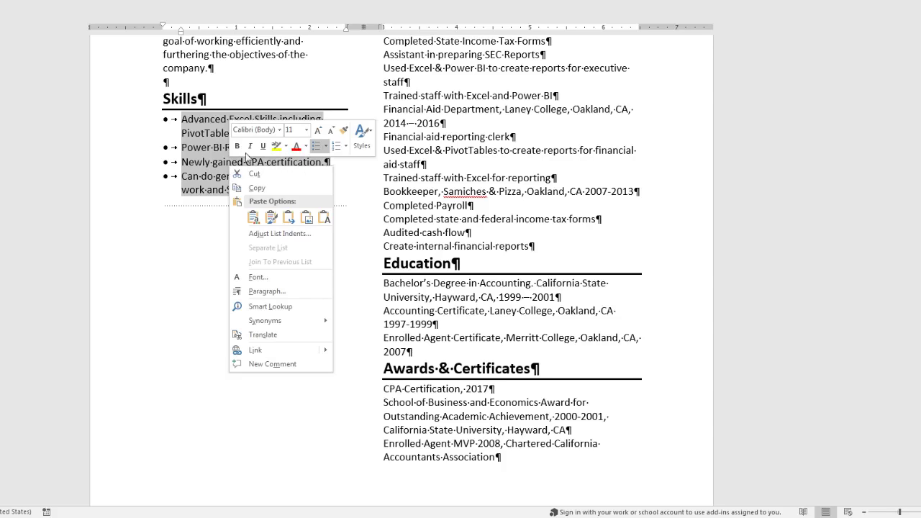
pyautogui.click(343, 130)
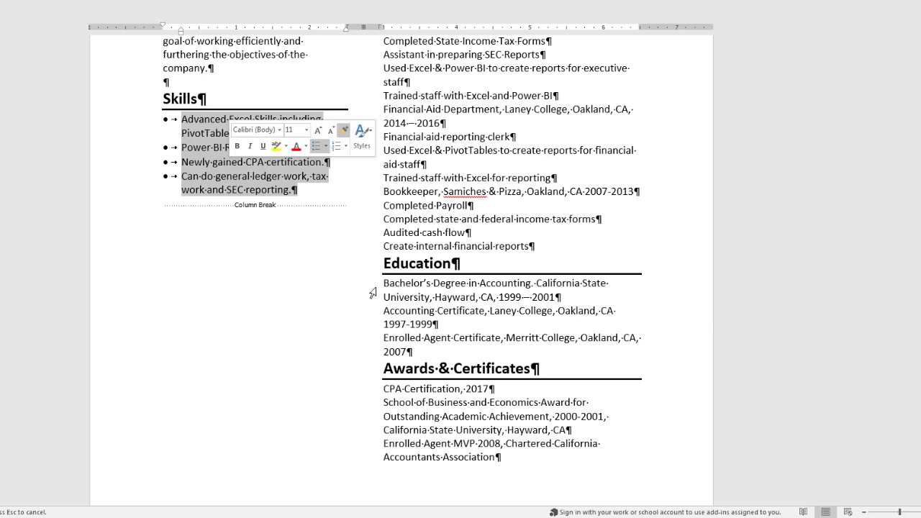
pyautogui.moveTo(362, 289); pyautogui.dragTo(356, 353)
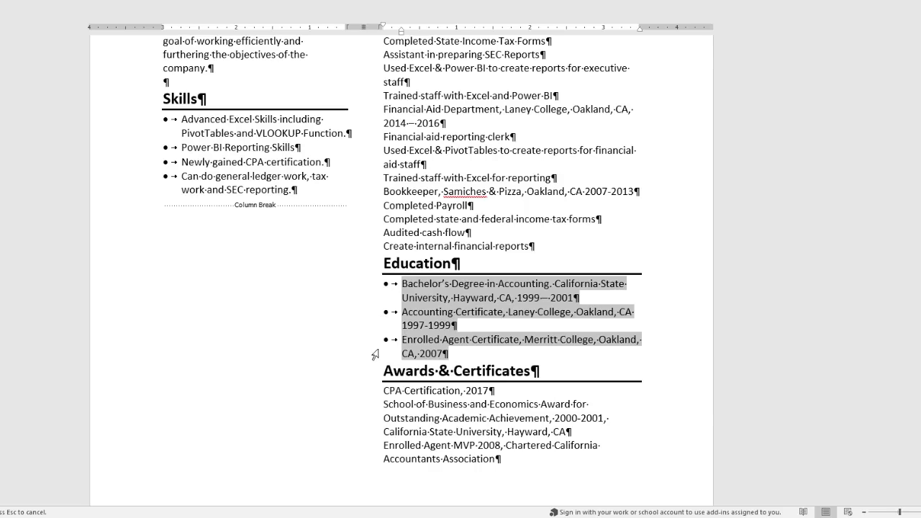
pyautogui.moveTo(352, 391); pyautogui.dragTo(354, 462)
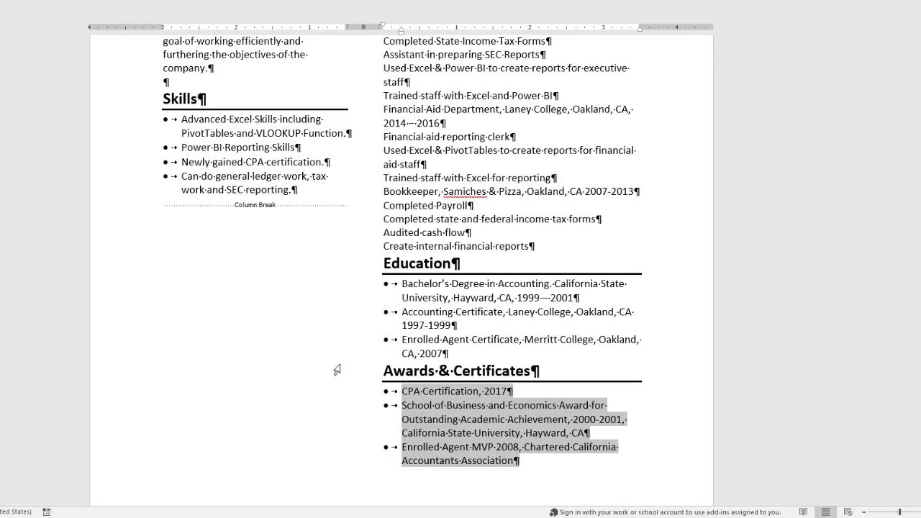
# Bold the Accounting Internship with Oakland Tax & Finance job line under Work Experience.
pyautogui.press('Escape')
pyautogui.scroll(2, 353, 348)
pyautogui.scroll(1, 352, 348)
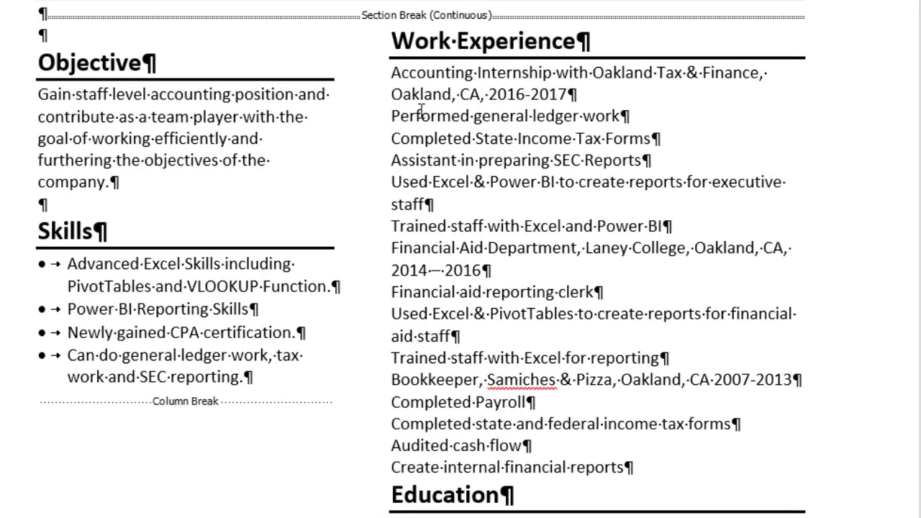
pyautogui.moveTo(364, 84); pyautogui.dragTo(363, 101)
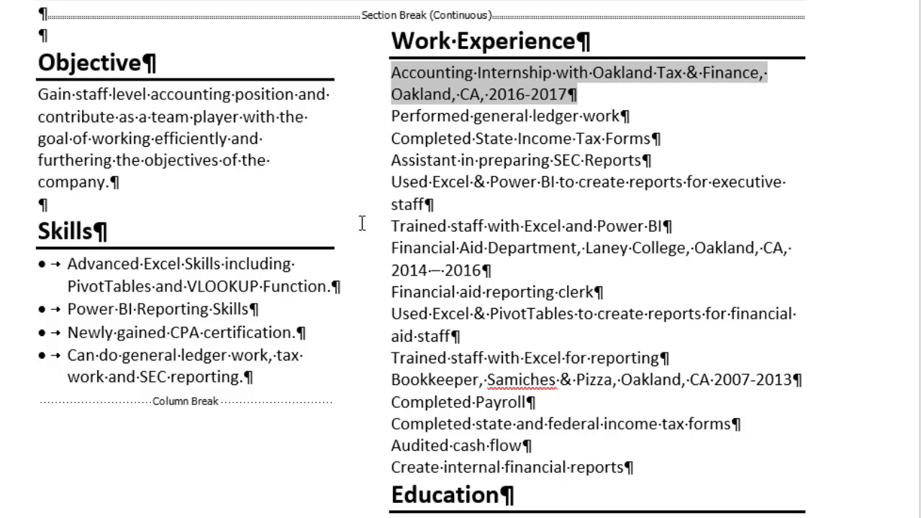
pyautogui.click(361, 248)
pyautogui.keyDown('shift'); pyautogui.click(359, 267); pyautogui.keyUp('shift')
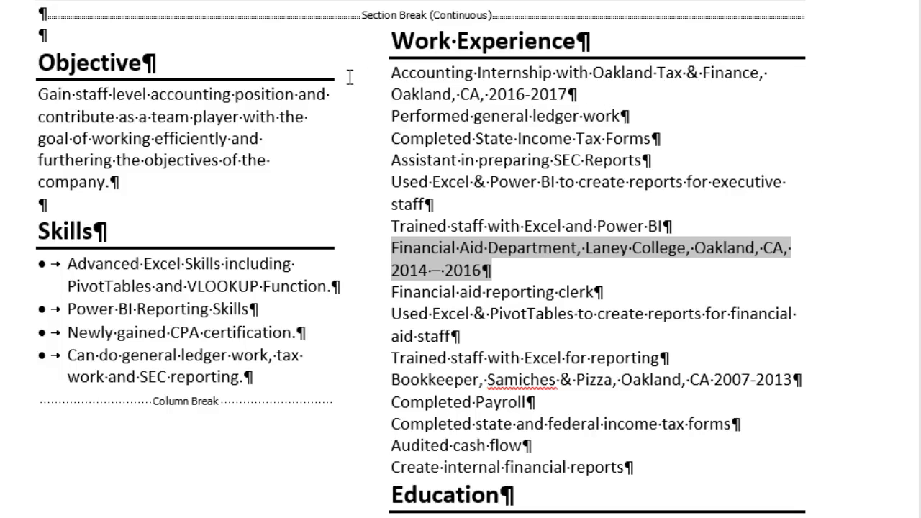
pyautogui.moveTo(387, 72); pyautogui.dragTo(594, 86)
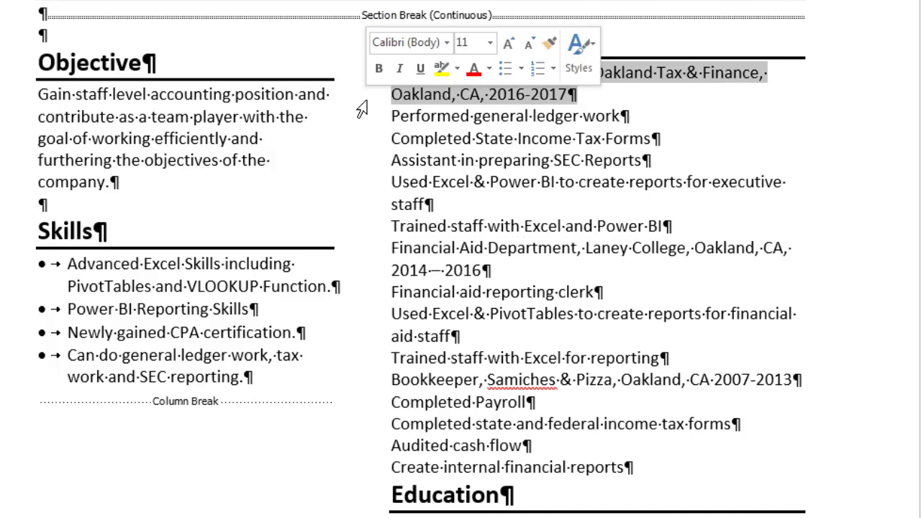
pyautogui.hotkey('ctrl', 'b')
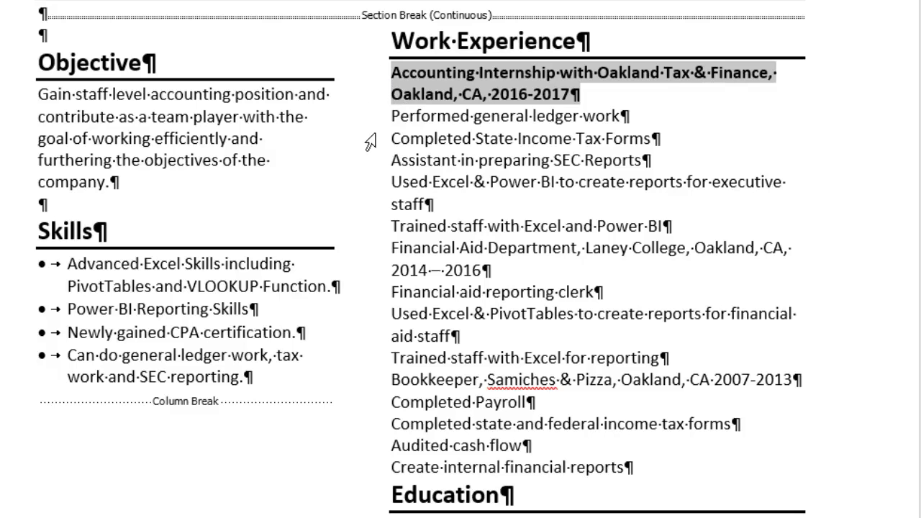
# Set the Accounting Internship line's paragraph spacing to 6 pt before and 6 pt after.
pyautogui.rightClick(565, 103)
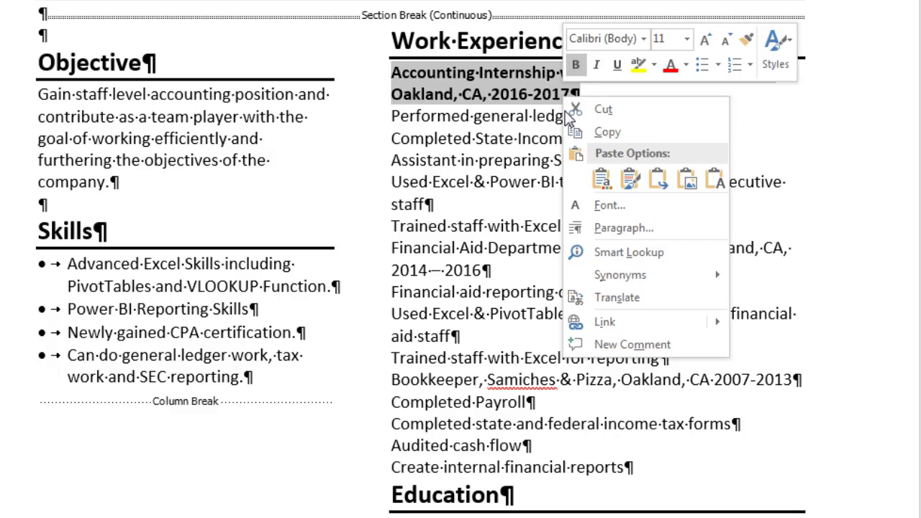
pyautogui.click(604, 236)
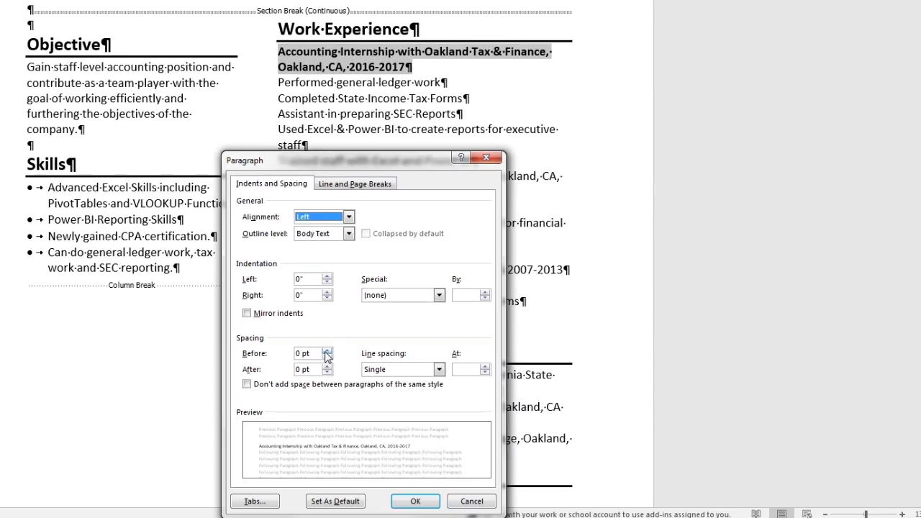
pyautogui.click(327, 351)
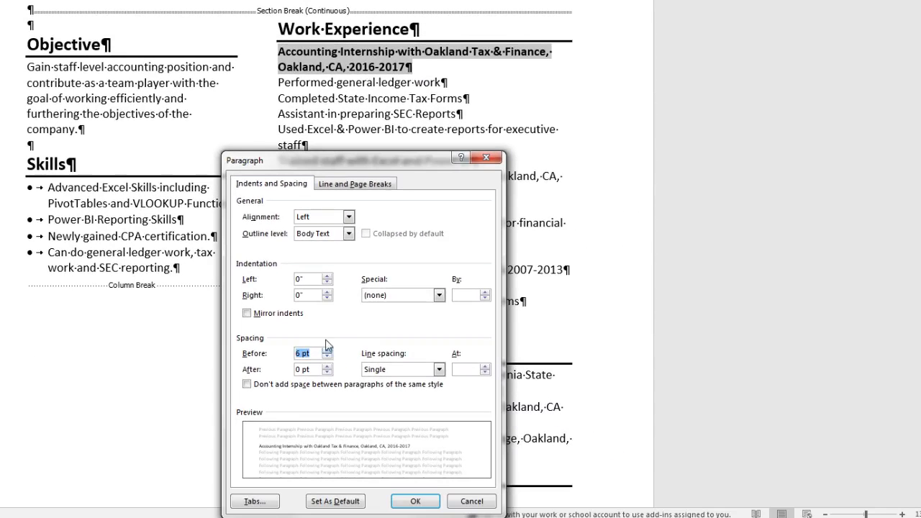
pyautogui.click(327, 366)
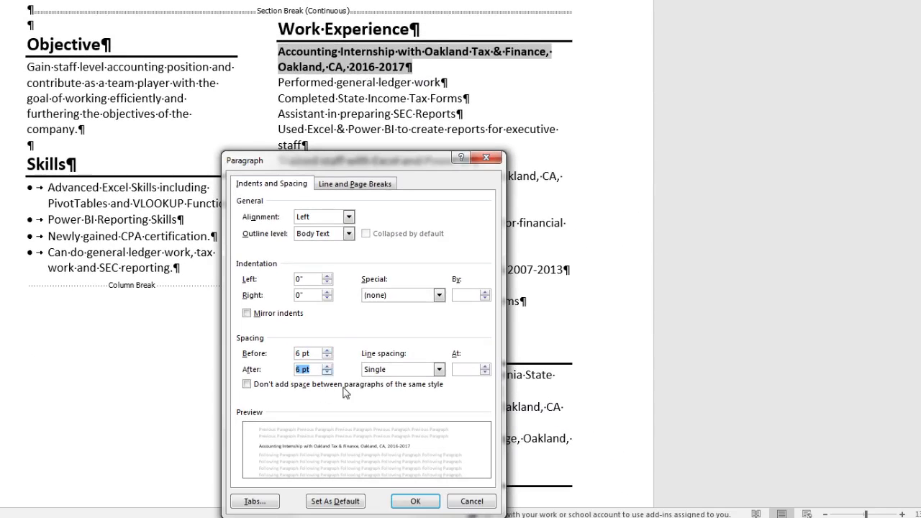
pyautogui.click(415, 500)
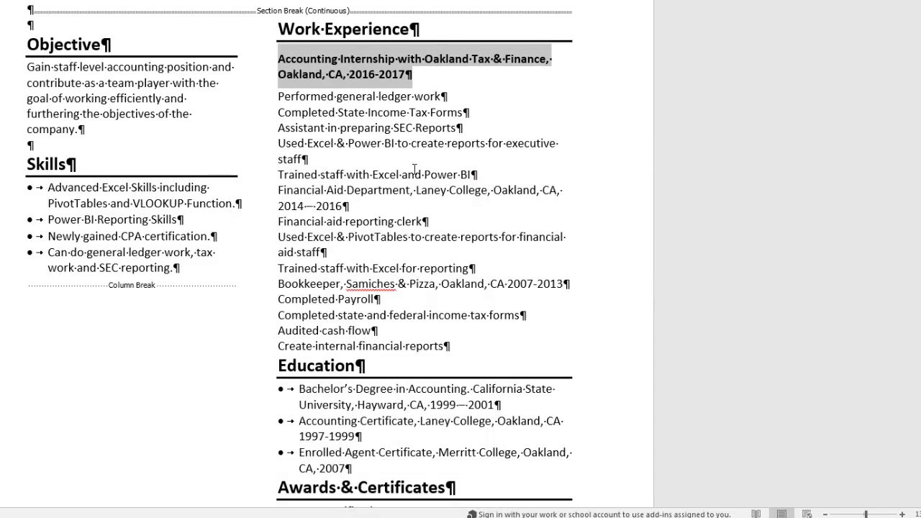
# Copy the Accounting Internship line's formatting with Format Painter to the Financial Aid Department, Bookkeeper and Completed Payroll paragraphs.
pyautogui.rightClick(377, 78)
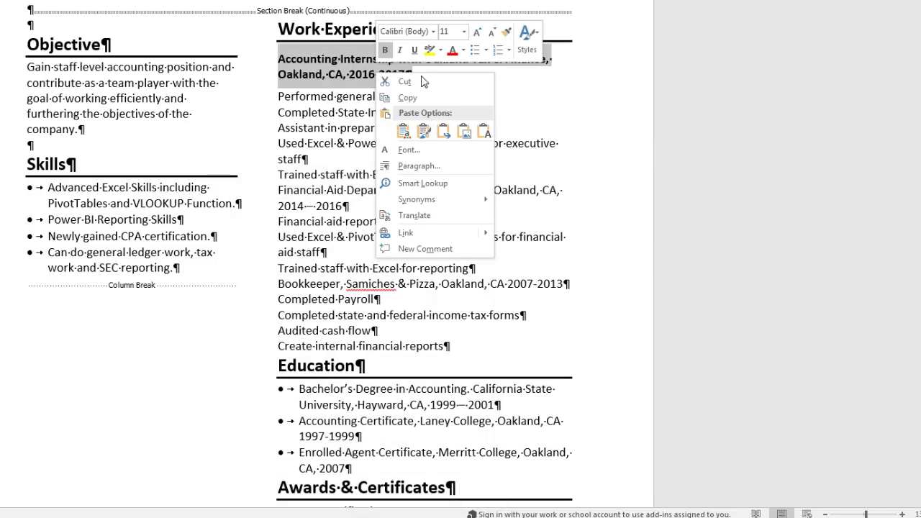
pyautogui.click(506, 33)
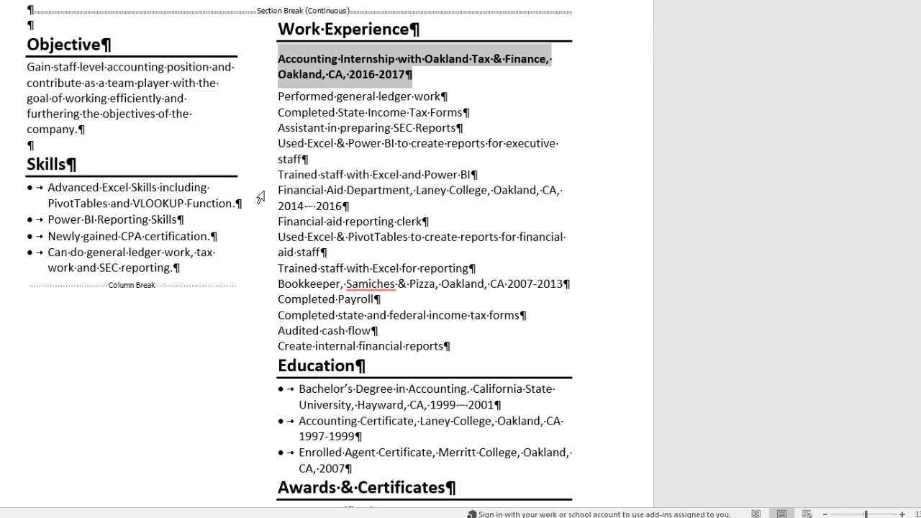
pyautogui.moveTo(261, 195); pyautogui.dragTo(264, 208)
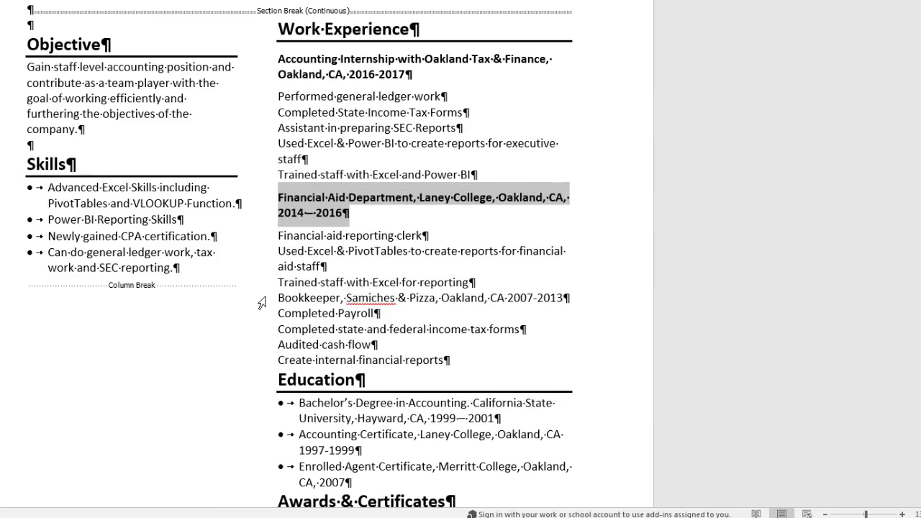
pyautogui.moveTo(263, 303); pyautogui.dragTo(264, 316)
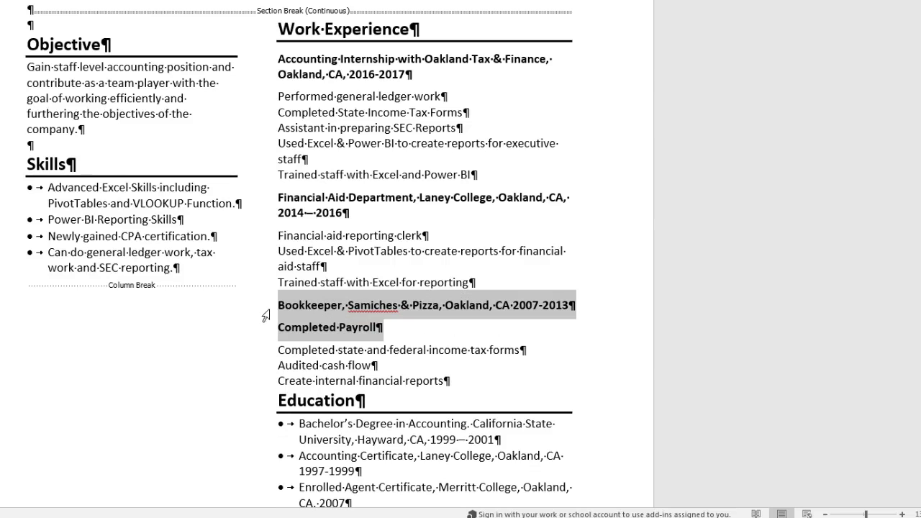
pyautogui.press('Escape')
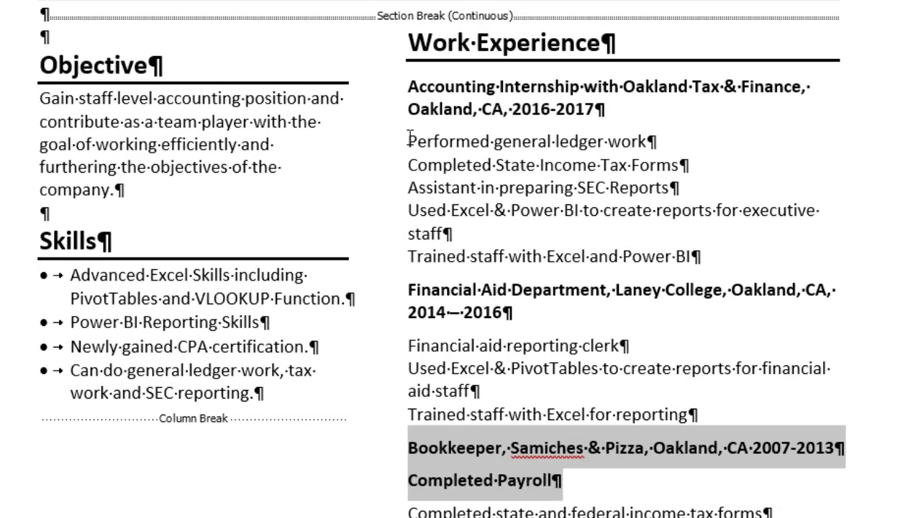
# Turn the paragraphs under the Accounting Internship line, from Performed general ledger work to Trained staff with Excel and Power BI, into a bulleted list.
pyautogui.moveTo(408, 138); pyautogui.dragTo(718, 258)
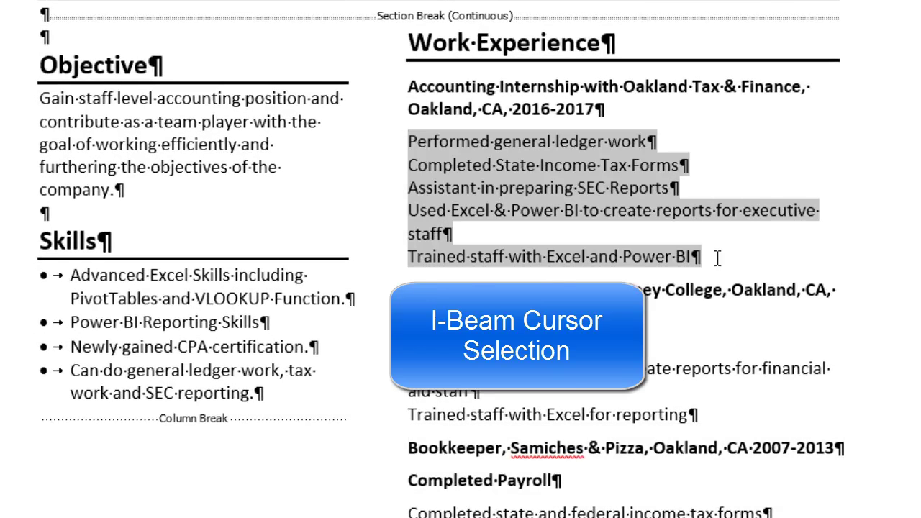
pyautogui.click(410, 144)
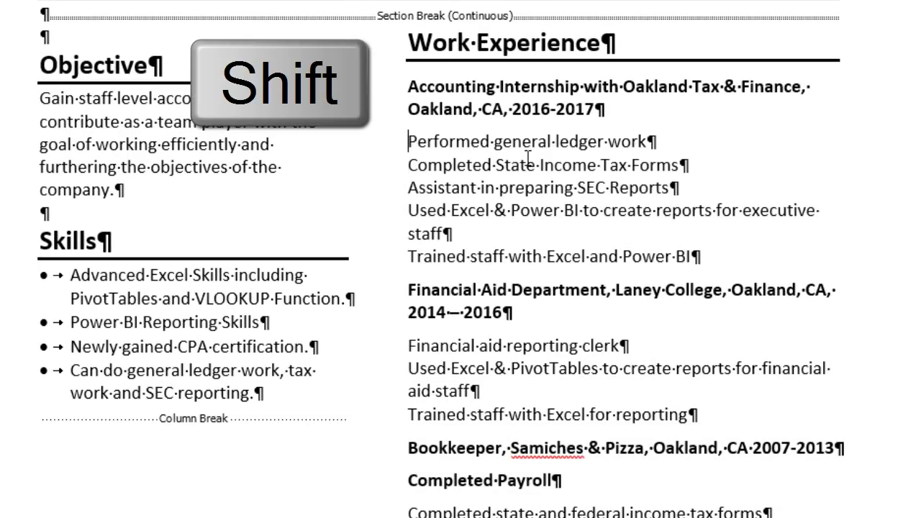
pyautogui.hotkey('shift', 'Down')
pyautogui.hotkey('shift', 'Down')
pyautogui.hotkey('shift', 'Down')
pyautogui.hotkey('shift', 'Down')
pyautogui.hotkey('shift', 'Down')
pyautogui.hotkey('shift', 'Down')
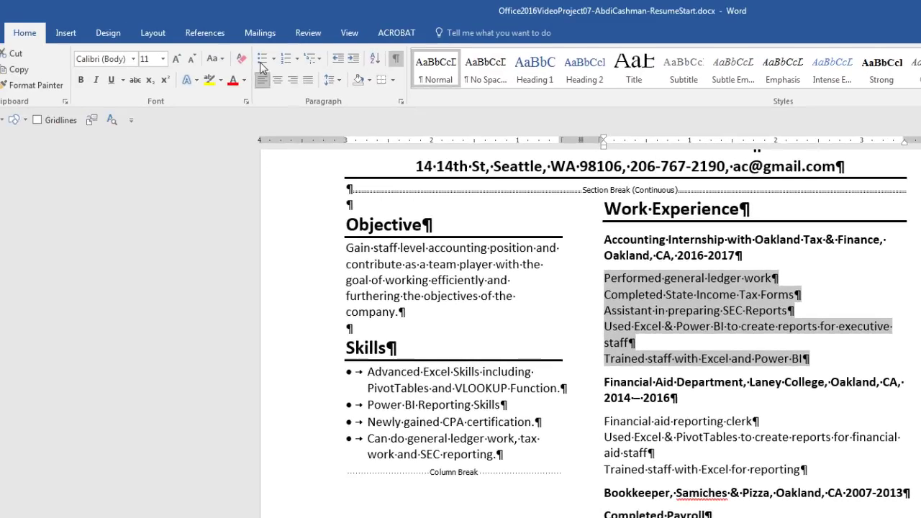
pyautogui.click(262, 60)
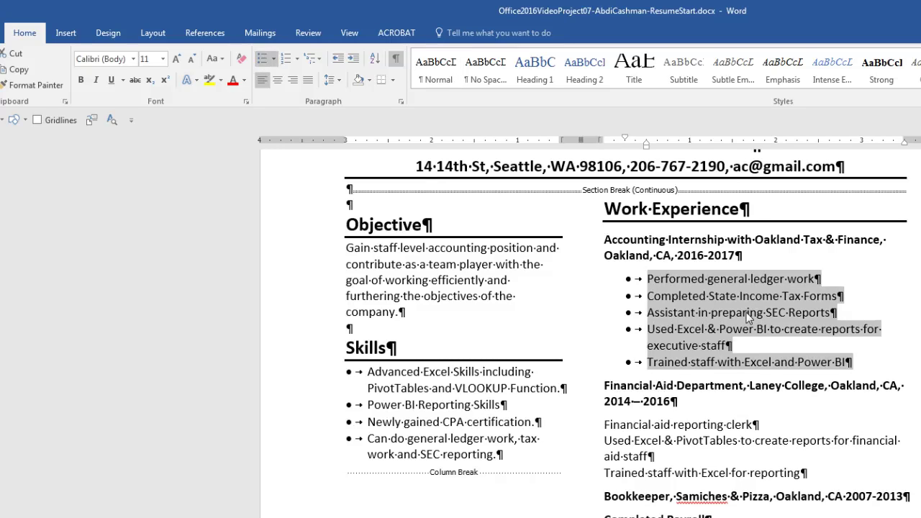
# Turn the three paragraphs under the Financial Aid Department line and the three below Completed Payroll into bulleted lists.
pyautogui.moveTo(604, 426); pyautogui.dragTo(854, 466)
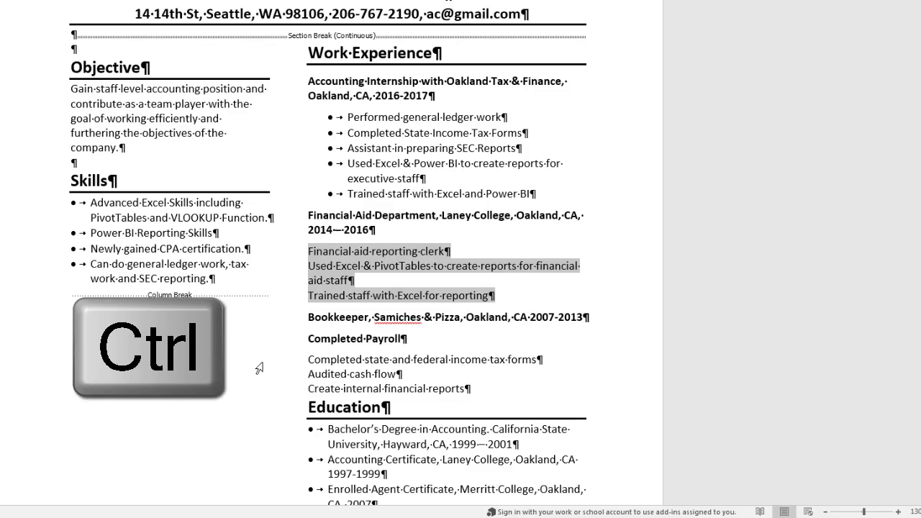
pyautogui.moveTo(266, 369); pyautogui.dragTo(271, 389)
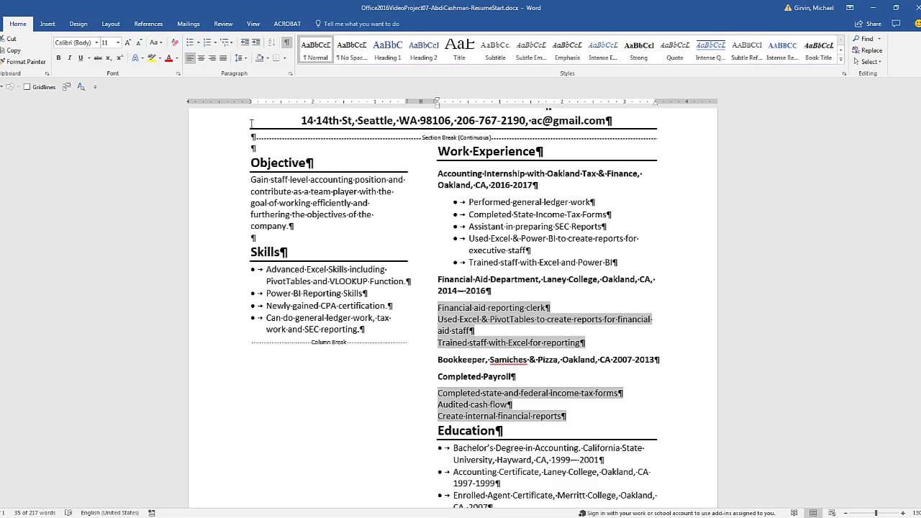
pyautogui.click(189, 43)
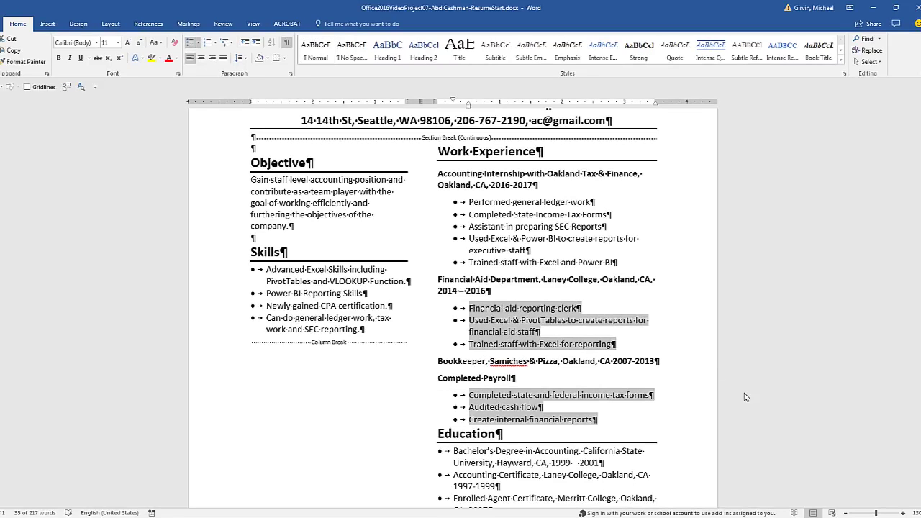
# Set the spacing after the bulleted paragraphs under Skills to 3 pt.
pyautogui.keyDown('ctrl'); pyautogui.scroll(-6, 693, 372); pyautogui.keyUp('ctrl')
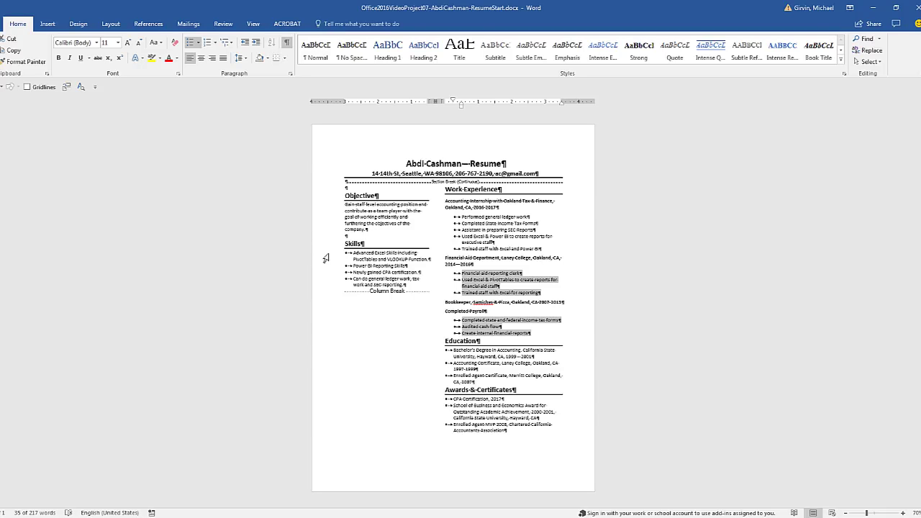
pyautogui.moveTo(325, 258); pyautogui.dragTo(327, 284)
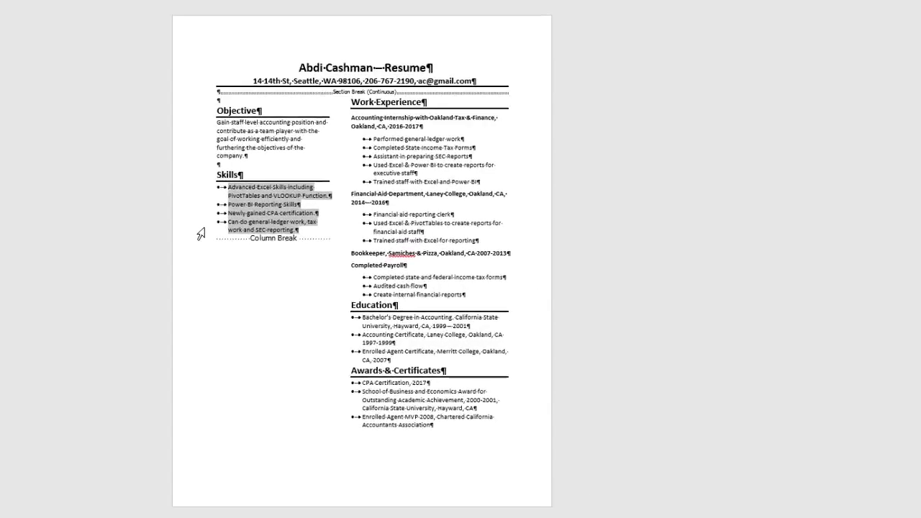
pyautogui.rightClick(386, 284)
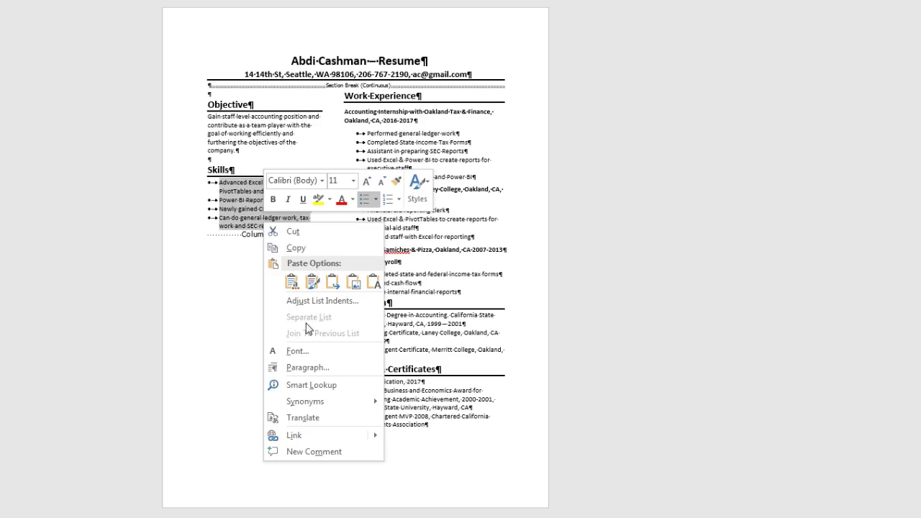
pyautogui.click(326, 372)
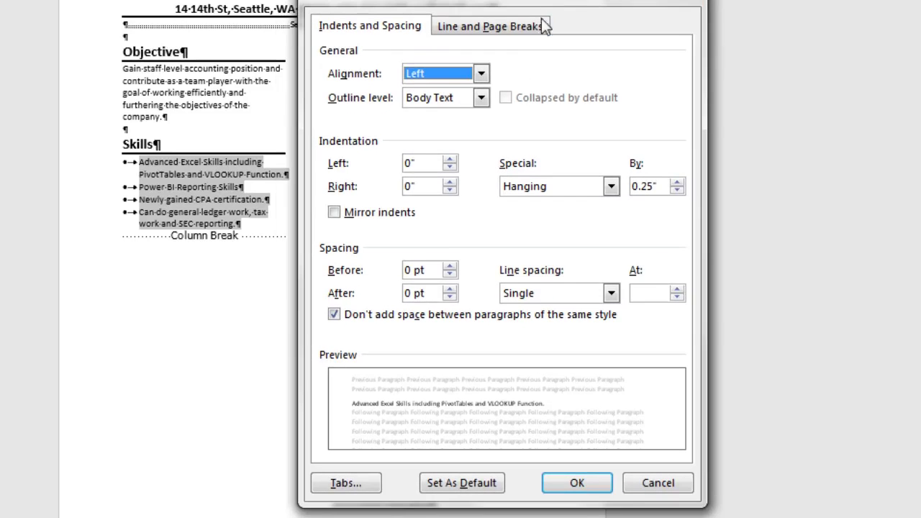
pyautogui.click(408, 292)
pyautogui.press('BackSpace')
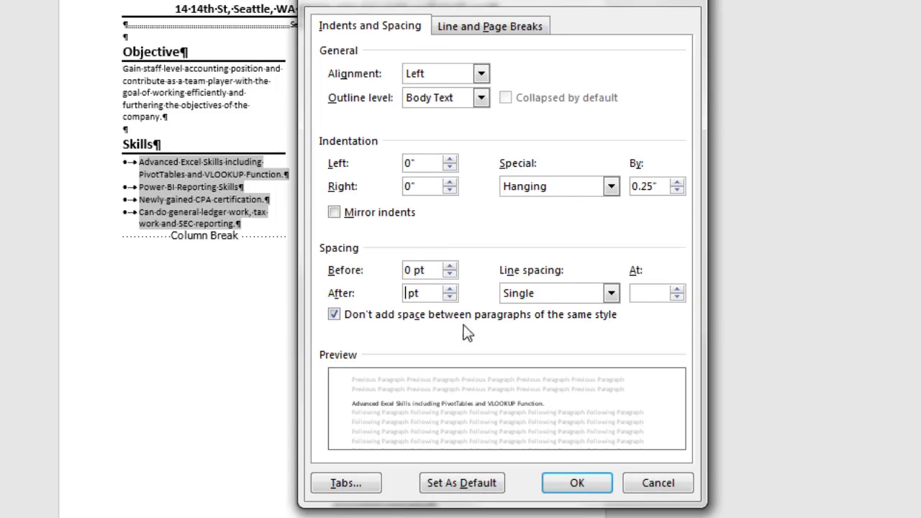
pyautogui.write('3')
pyautogui.press('Return')
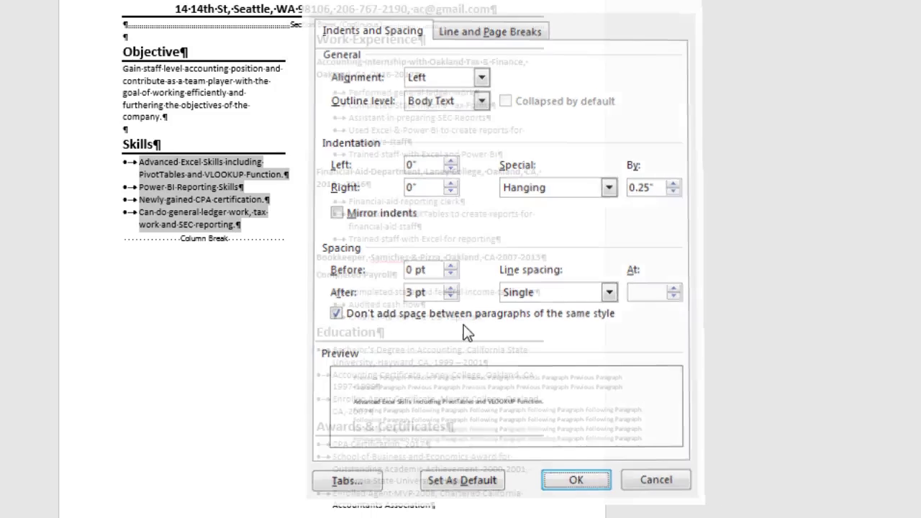
# Turn off "Don't add space between paragraphs of the same style" for the Skills bulleted list.
pyautogui.rightClick(217, 204)
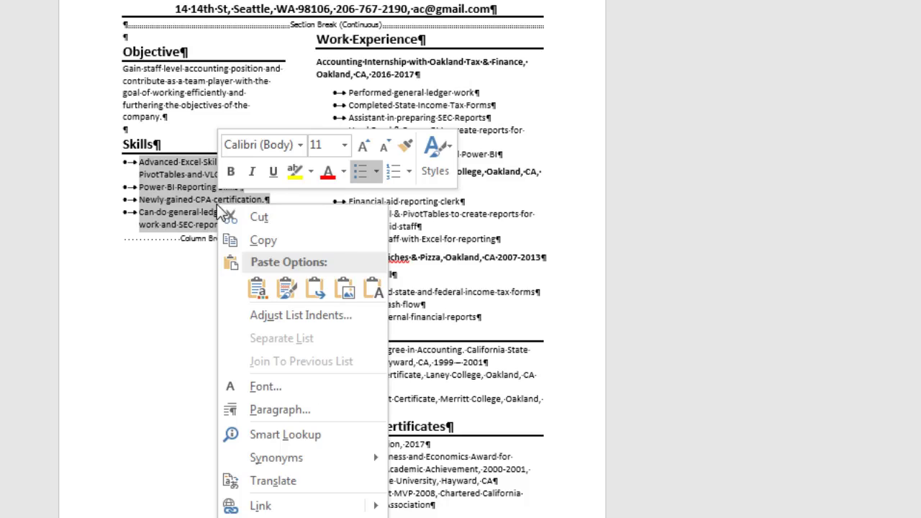
pyautogui.click(293, 409)
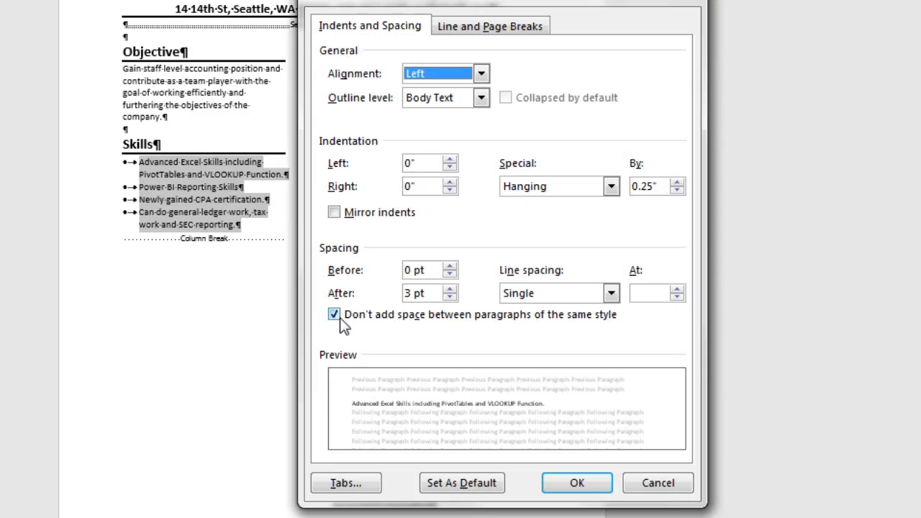
pyautogui.click(342, 320)
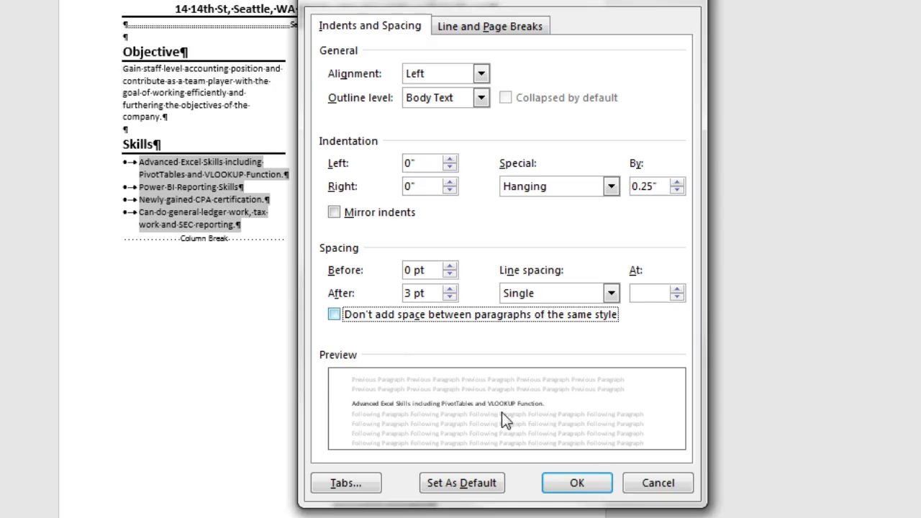
pyautogui.click(603, 484)
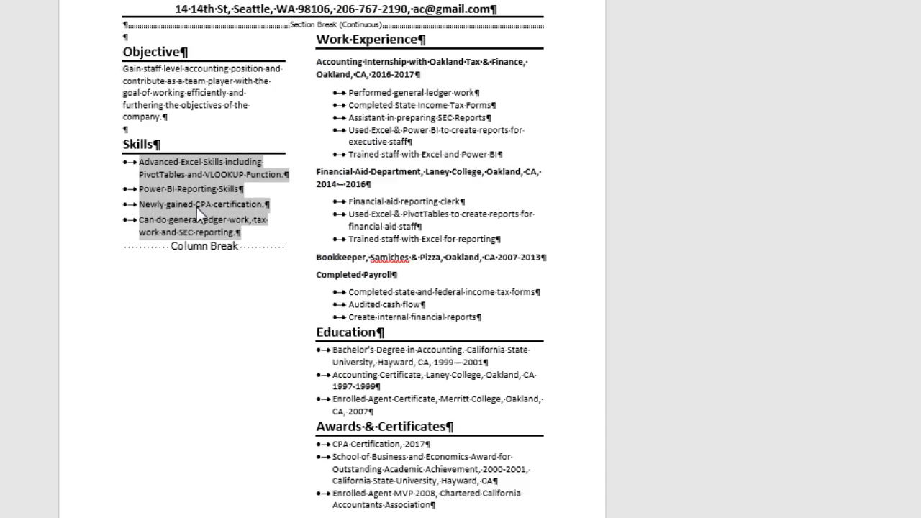
# Copy the Skills list's paragraph formatting with Format Painter to the bulleted paragraphs under Education.
pyautogui.rightClick(196, 207)
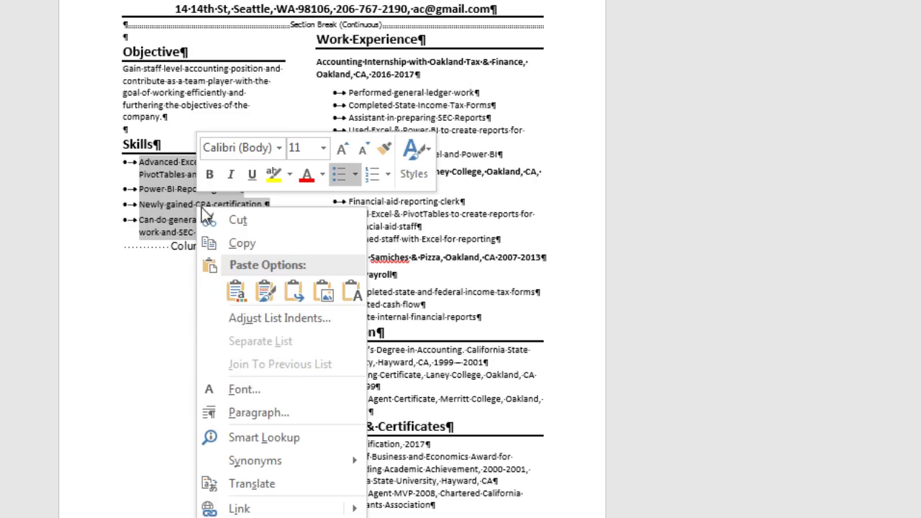
pyautogui.click(387, 148)
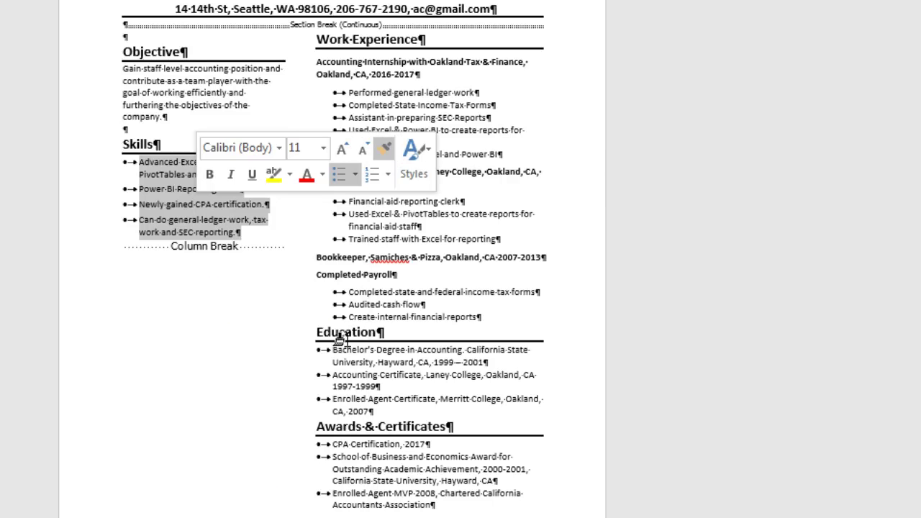
pyautogui.moveTo(255, 361); pyautogui.dragTo(265, 423)
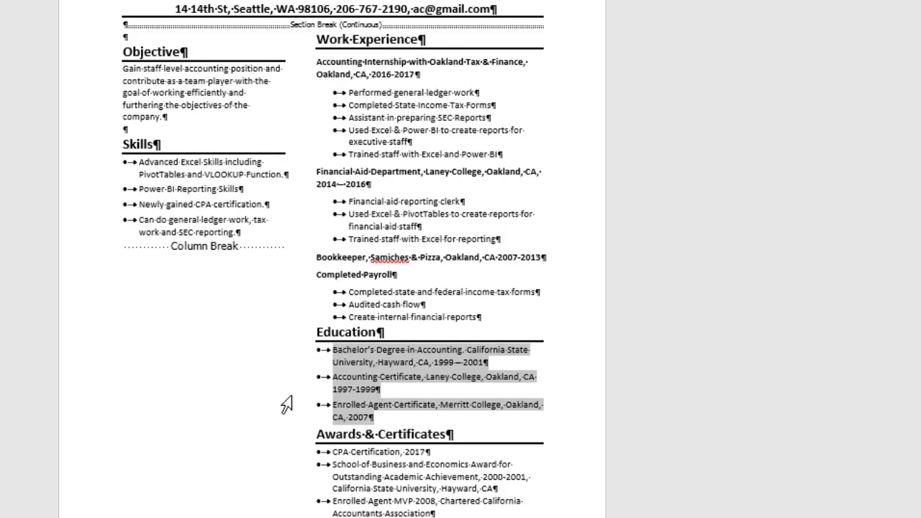
# Apply the copied Format Painter formatting to the bulleted paragraphs under Awards & Certificates and end the painting.
pyautogui.scroll(3, 372, 511)
pyautogui.scroll(2, 372, 509)
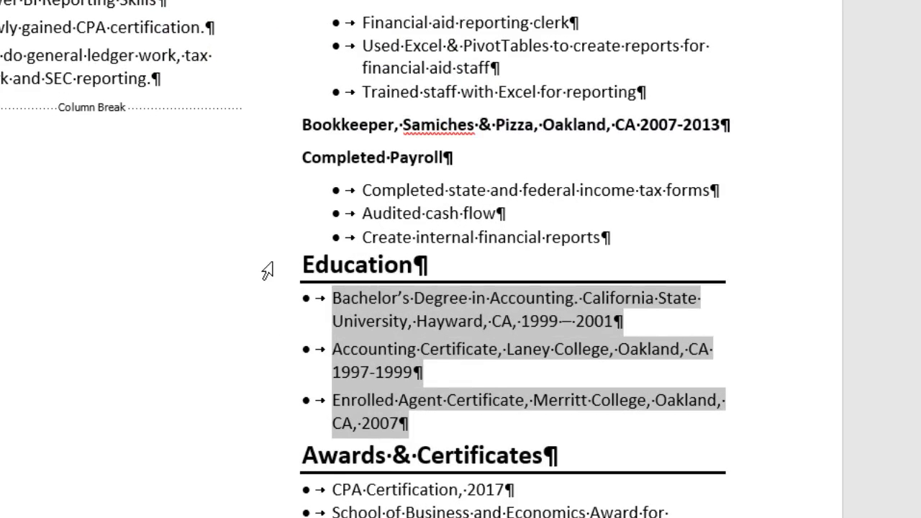
pyautogui.scroll(-3, 248, 425)
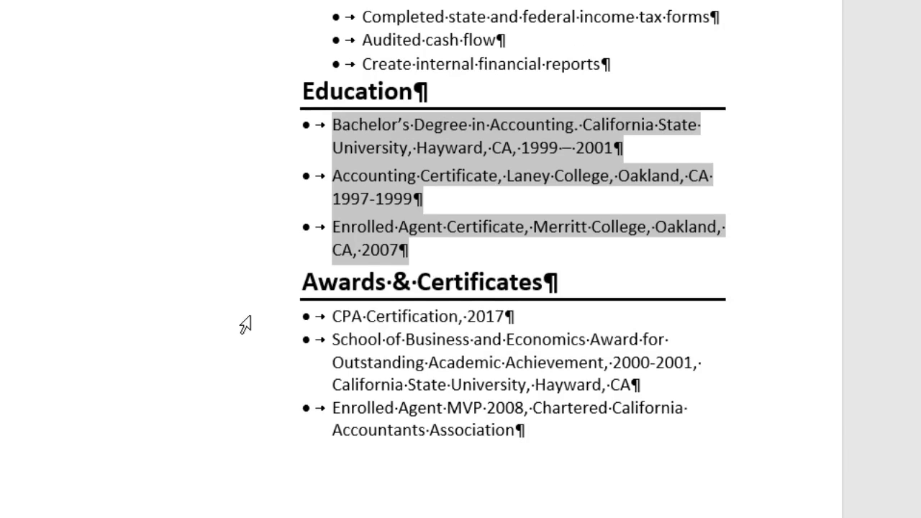
pyautogui.moveTo(242, 318); pyautogui.dragTo(252, 409)
pyautogui.press('Escape')
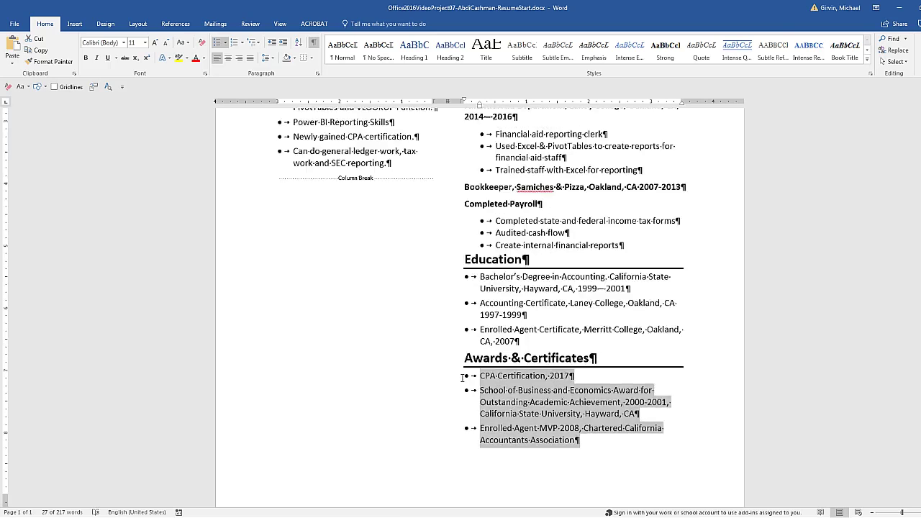
# Set the three bulleted lists under Work Experience to 3 pt spacing after, with "Don't add space between paragraphs of the same style" off.
pyautogui.scroll(2, 462, 378)
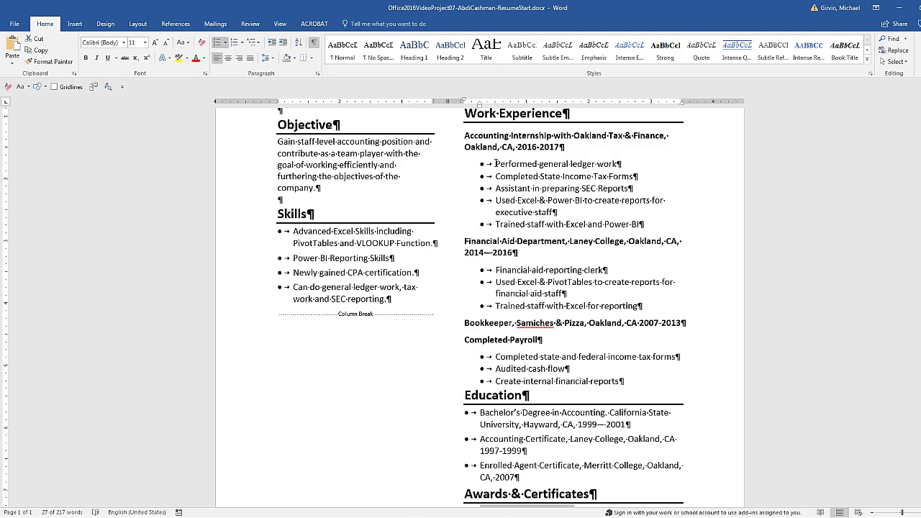
pyautogui.moveTo(495, 164); pyautogui.dragTo(660, 224)
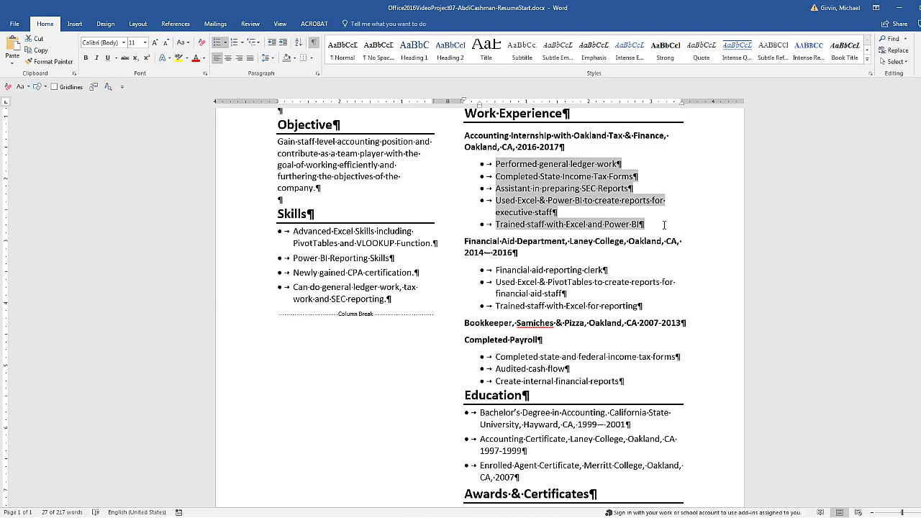
pyautogui.press('ctrl')
pyautogui.moveTo(446, 273); pyautogui.dragTo(448, 302)
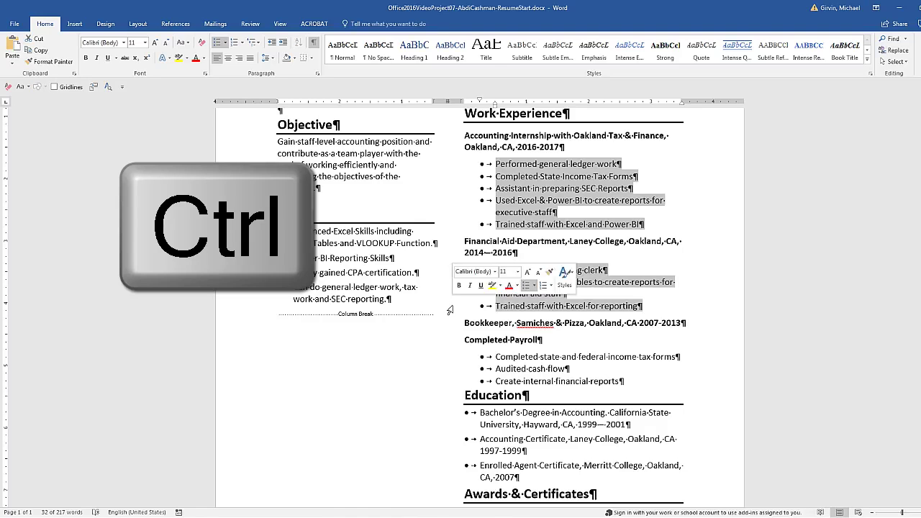
pyautogui.moveTo(429, 366); pyautogui.dragTo(431, 380)
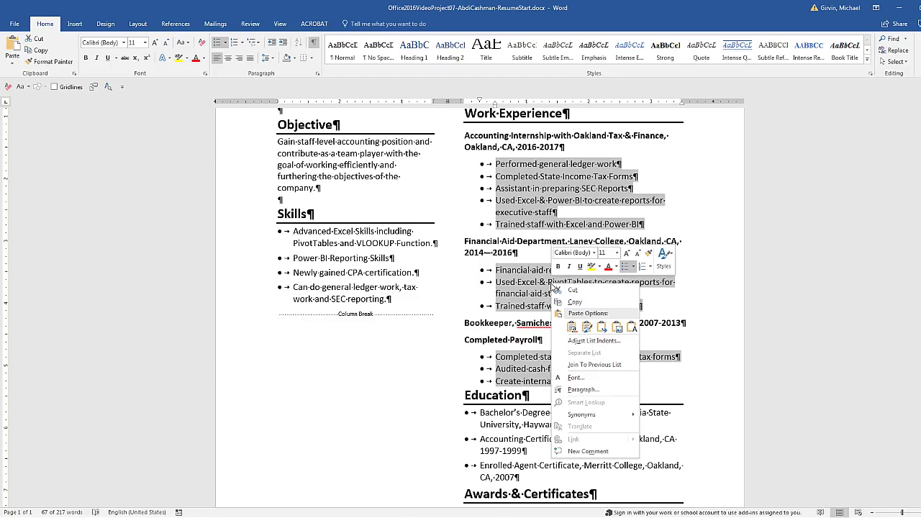
pyautogui.click(582, 389)
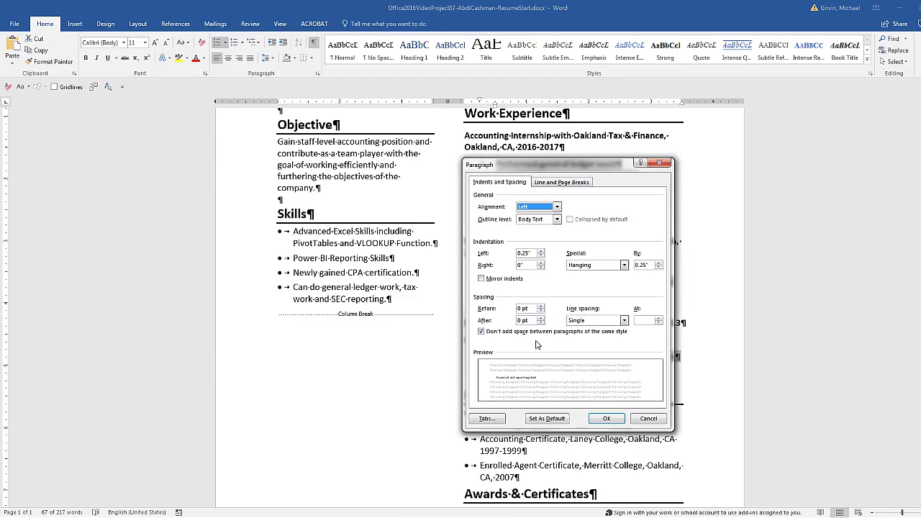
pyautogui.click(481, 331)
pyautogui.click(524, 320)
pyautogui.write('3')
pyautogui.click(608, 420)
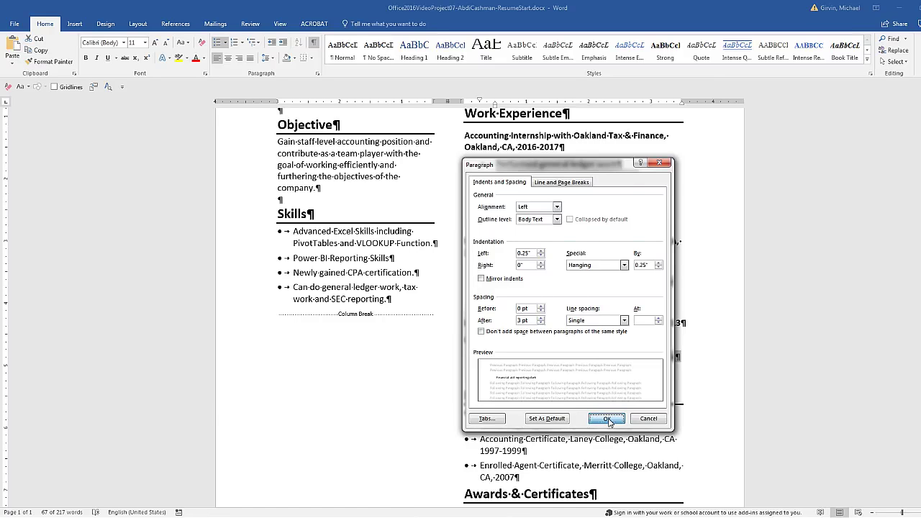
# Hide the formatting marks and check the layout of the whole resume page.
pyautogui.keyDown('ctrl'); pyautogui.scroll(-10, 610, 419); pyautogui.keyUp('ctrl')
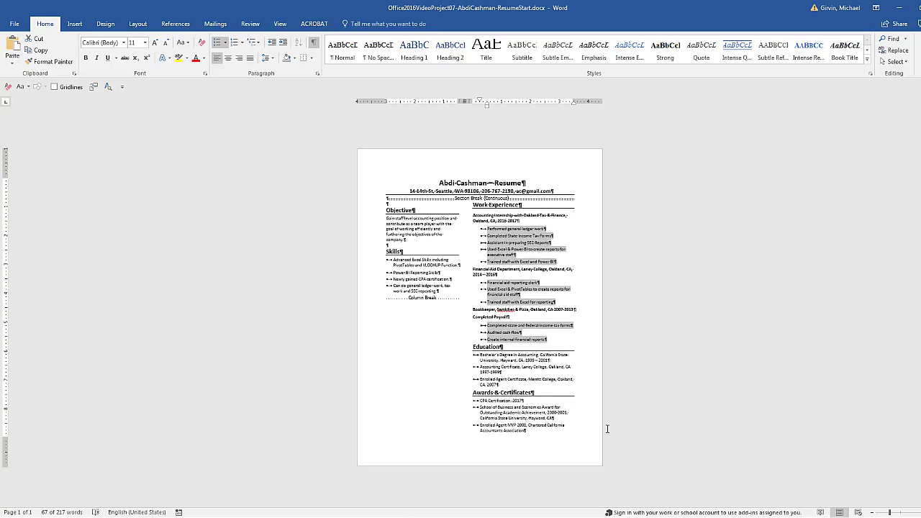
pyautogui.keyDown('ctrl'); pyautogui.scroll(1, 610, 428); pyautogui.keyUp('ctrl')
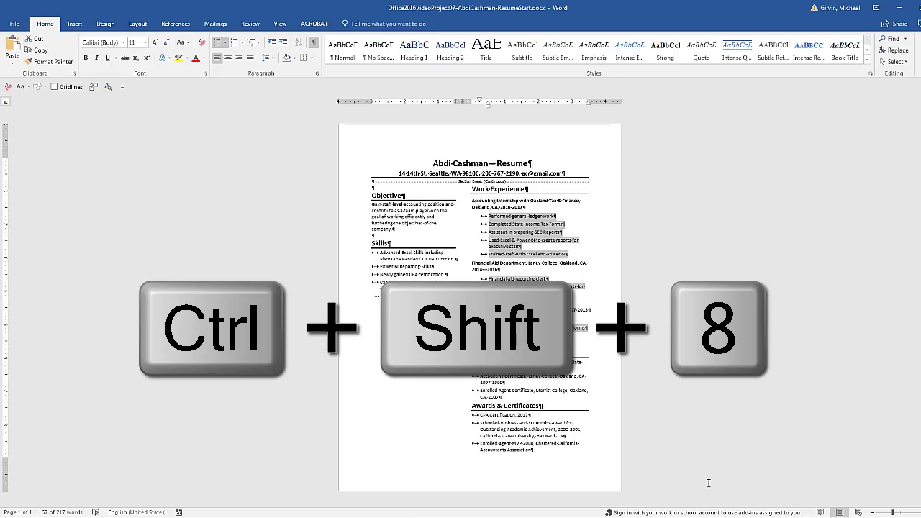
pyautogui.hotkey('ctrl', 'shift', '8')
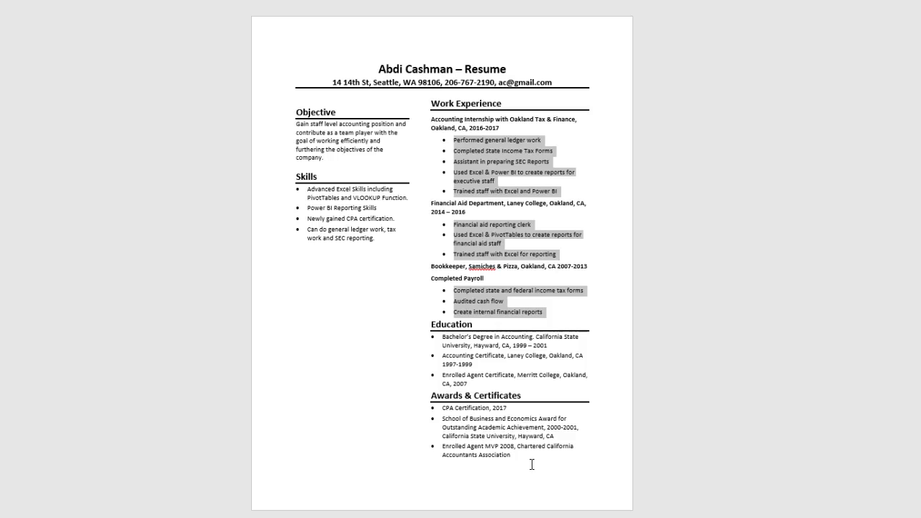
pyautogui.click(531, 461)
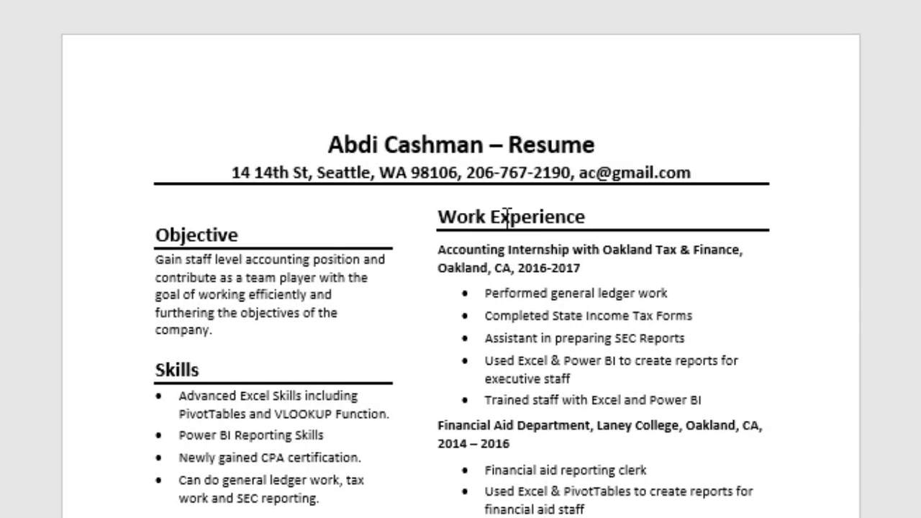
# Show the formatting marks, try inserting an empty paragraph above the Work Experience heading, and undo it.
pyautogui.click(507, 215)
pyautogui.hotkey('ctrl', 'shift', '8')
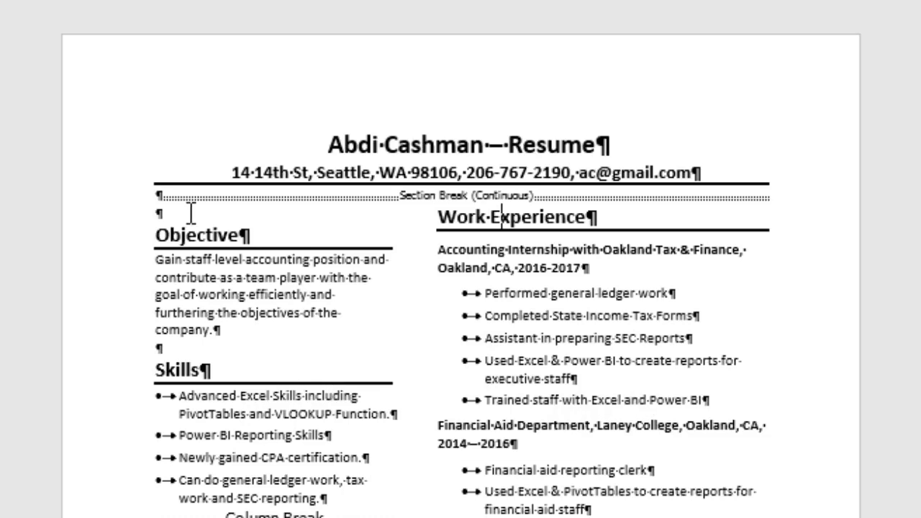
pyautogui.click(437, 224)
pyautogui.keyDown('ctrl'); pyautogui.scroll(-5, 610, 261); pyautogui.keyUp('ctrl')
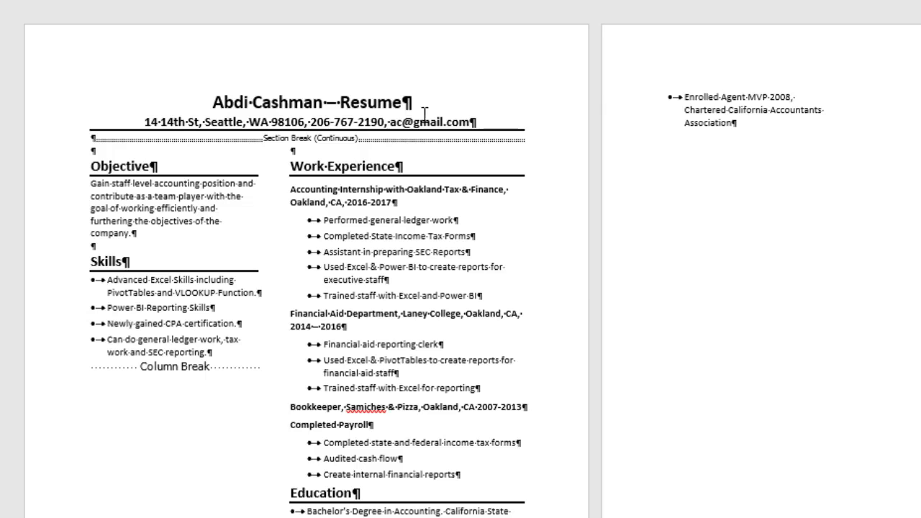
pyautogui.hotkey('ctrl', 'z')
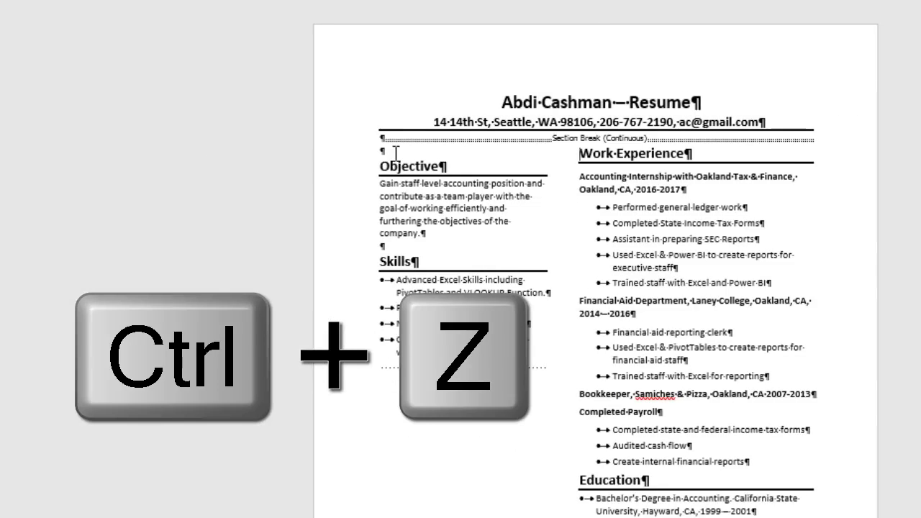
# Delete the empty paragraph above the Objective heading and hide the formatting marks.
pyautogui.press('Delete')
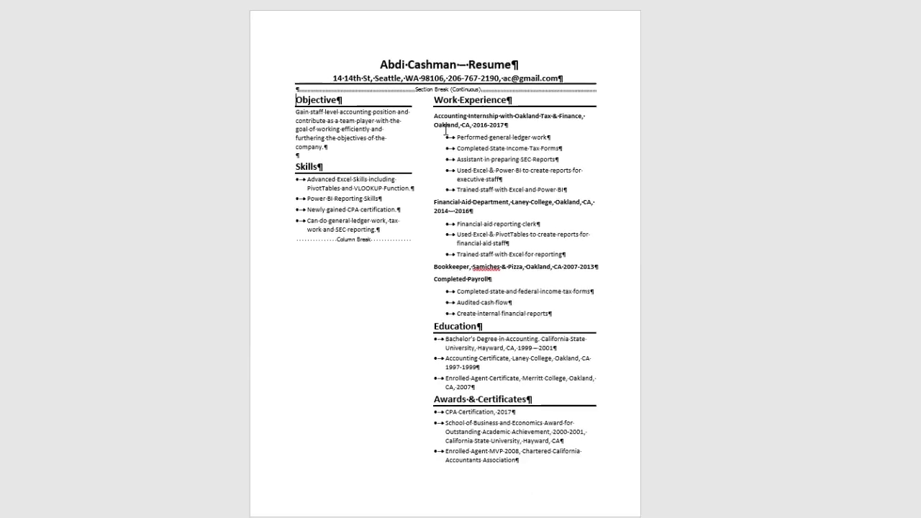
pyautogui.hotkey('ctrl', 'shift', '8')
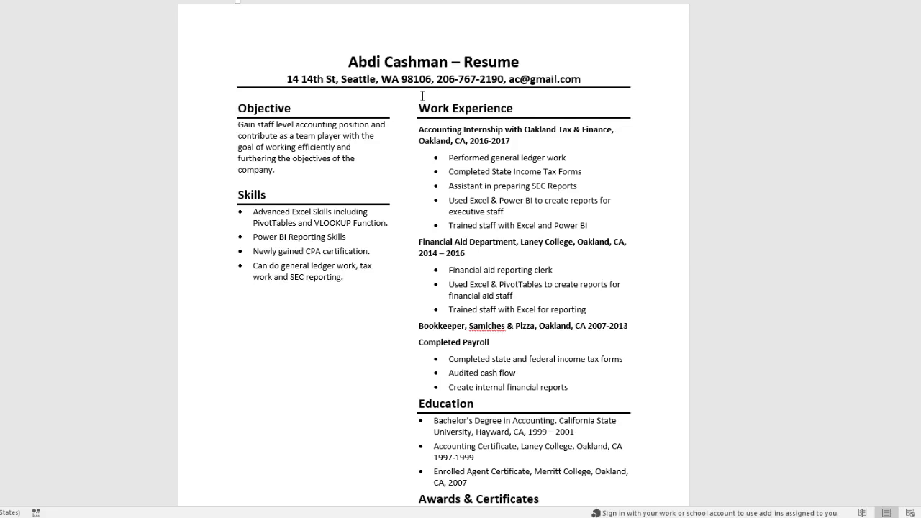
pyautogui.scroll(1, 423, 93)
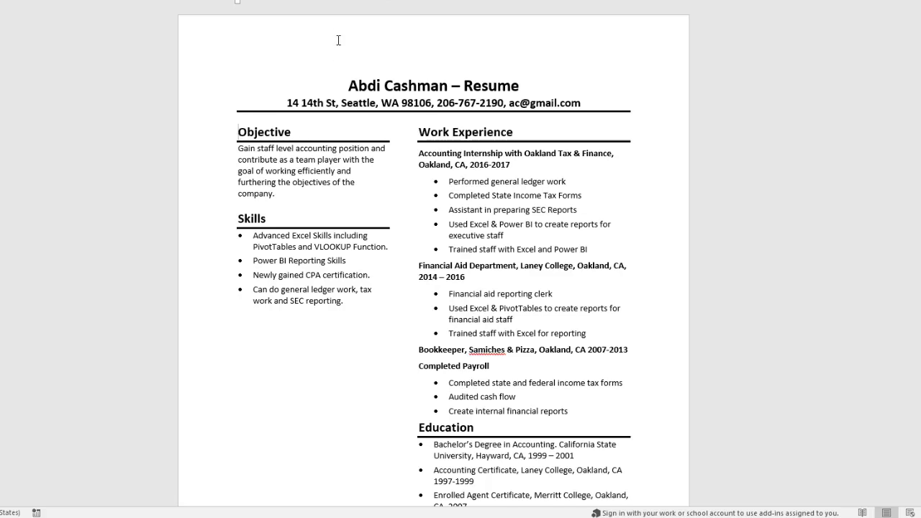
pyautogui.scroll(-5, 366, 205)
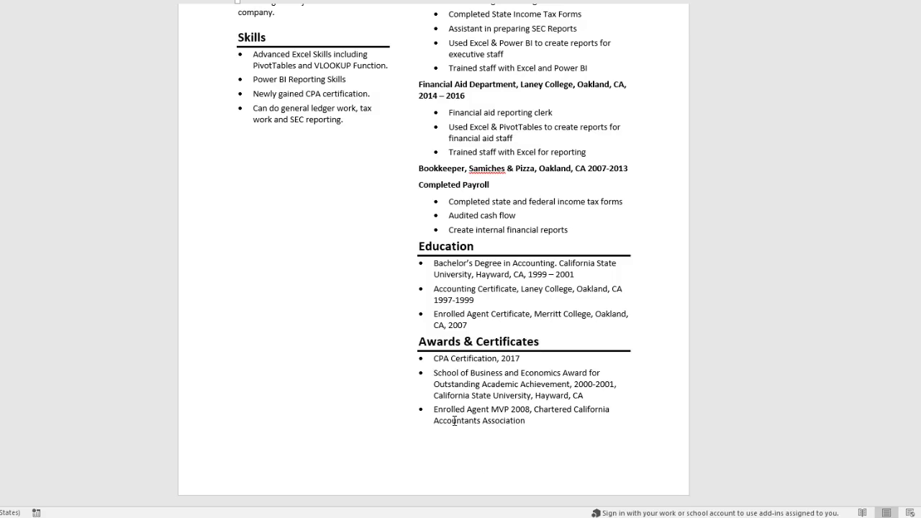
pyautogui.scroll(3, 368, 436)
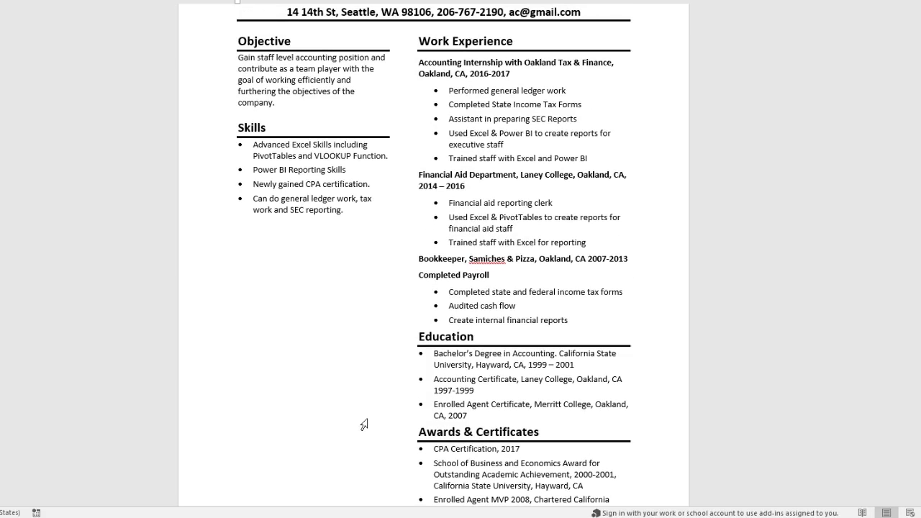
pyautogui.scroll(-3, 364, 425)
# Save the resume as a new Word document, replacing "Start" in the file name with "Finished".
pyautogui.press('F12')
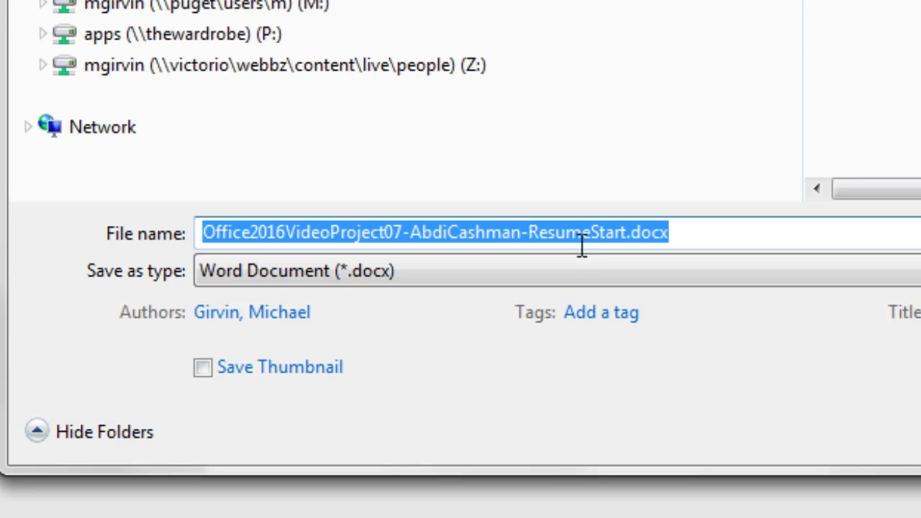
pyautogui.click(496, 389)
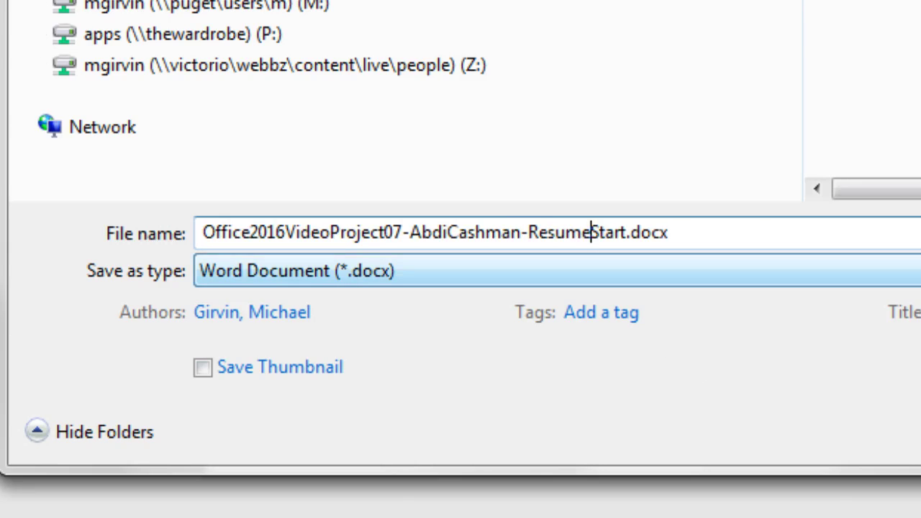
pyautogui.press('shift')
pyautogui.hotkey('shift', 'Right')
pyautogui.hotkey('shift', 'Right')
pyautogui.hotkey('shift', 'Right')
pyautogui.hotkey('shift', 'Right')
pyautogui.hotkey('shift', 'Right')
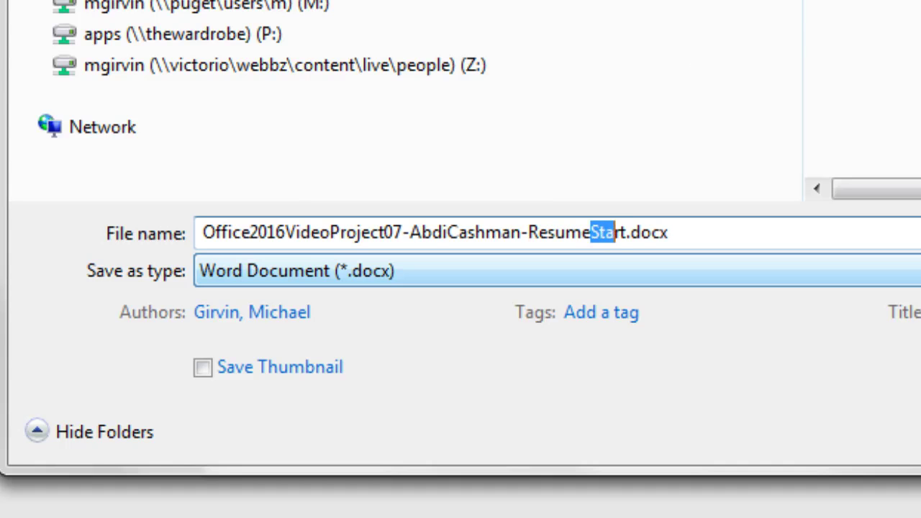
pyautogui.write('Finished')
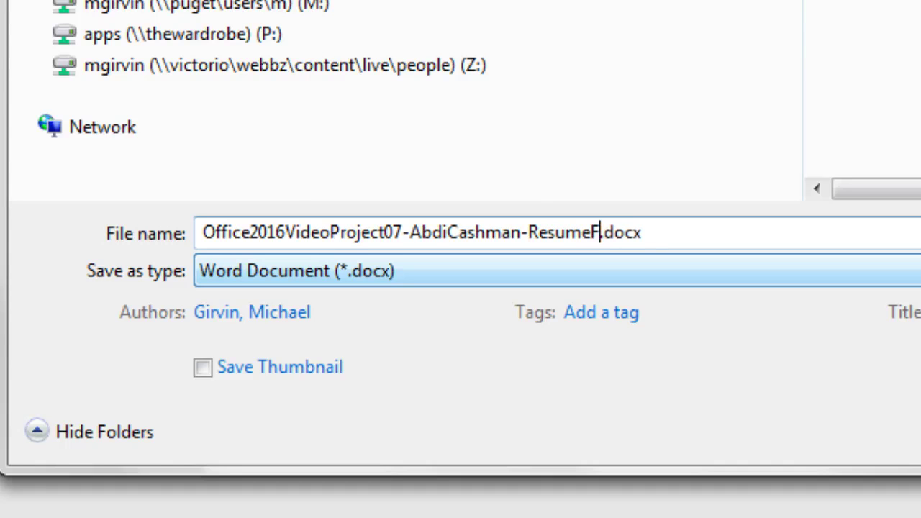
pyautogui.press('Return')
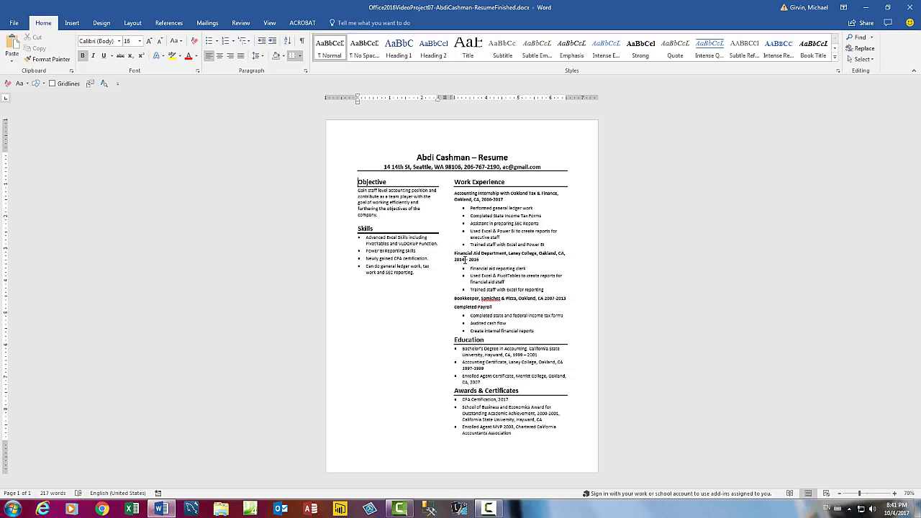
# Change the two-column section starting at Objective to a one-column layout.
pyautogui.scroll(3, 464, 276)
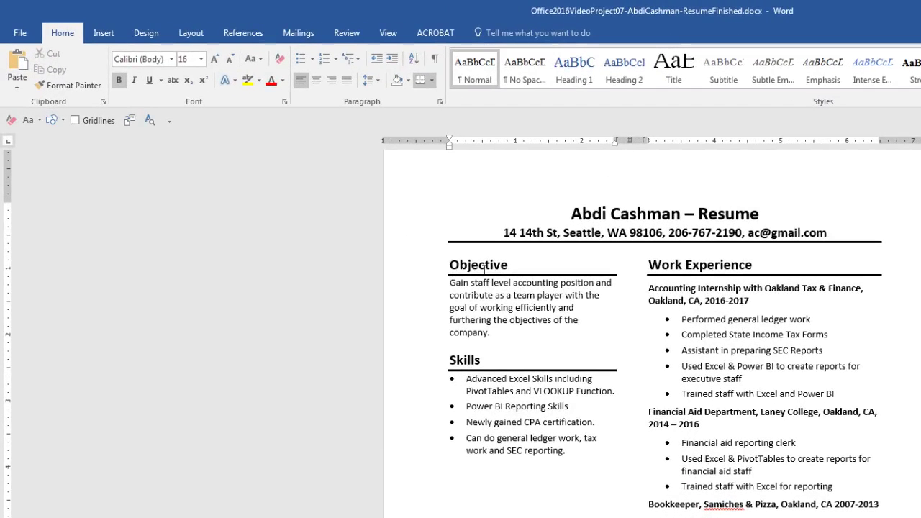
pyautogui.click(191, 33)
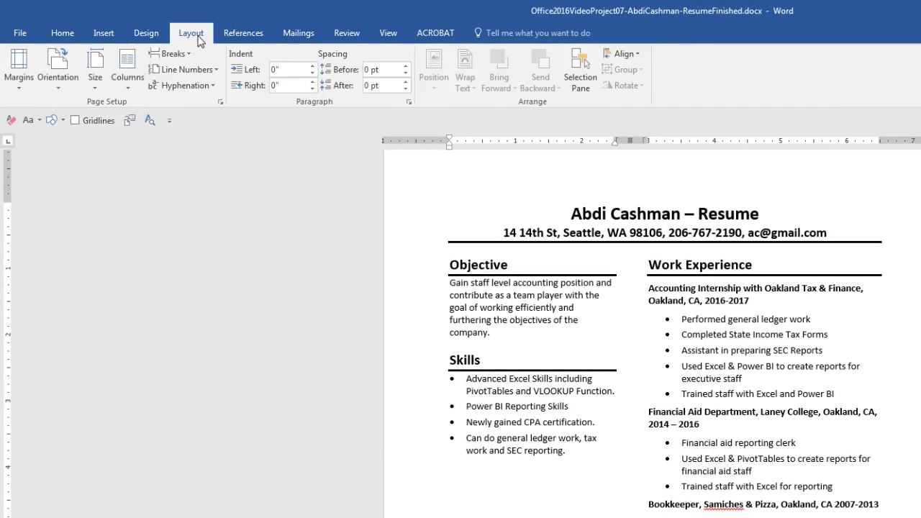
pyautogui.click(127, 72)
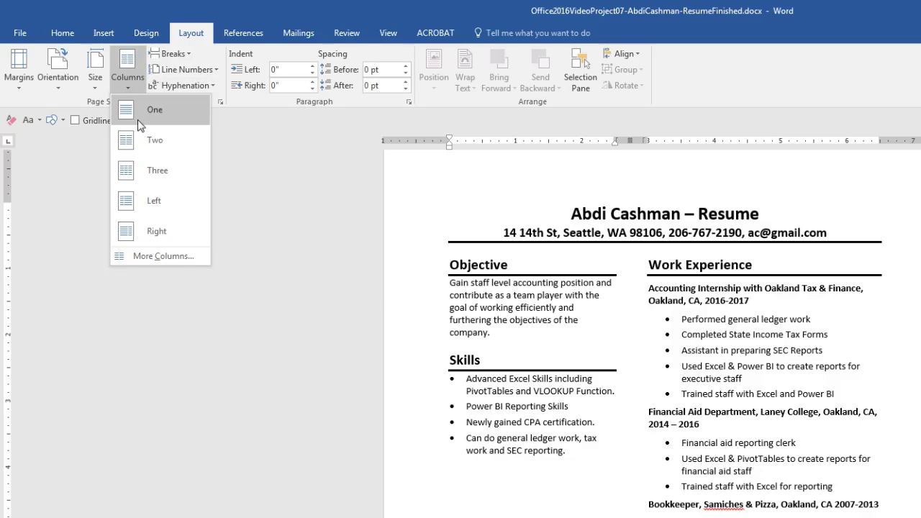
pyautogui.click(137, 119)
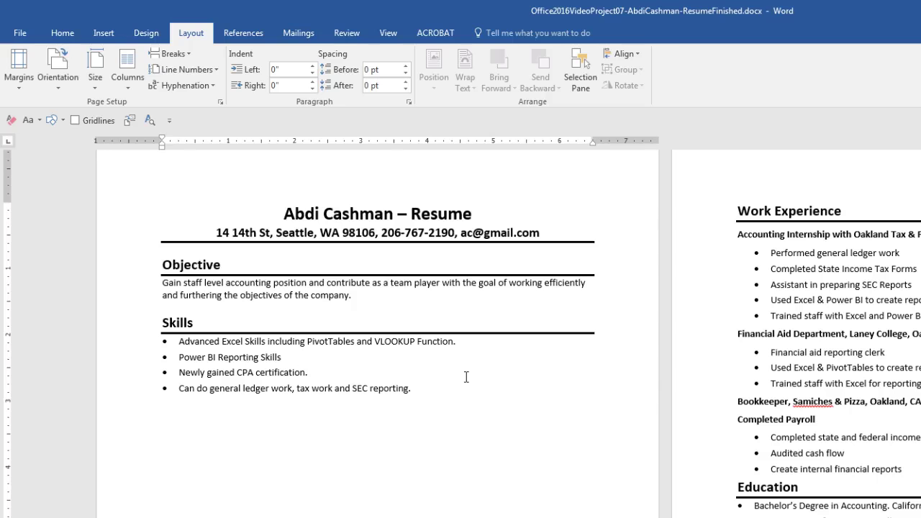
# Show the formatting marks and delete the column break between the Skills list and Work Experience.
pyautogui.hotkey('ctrl', 'shift', '8')
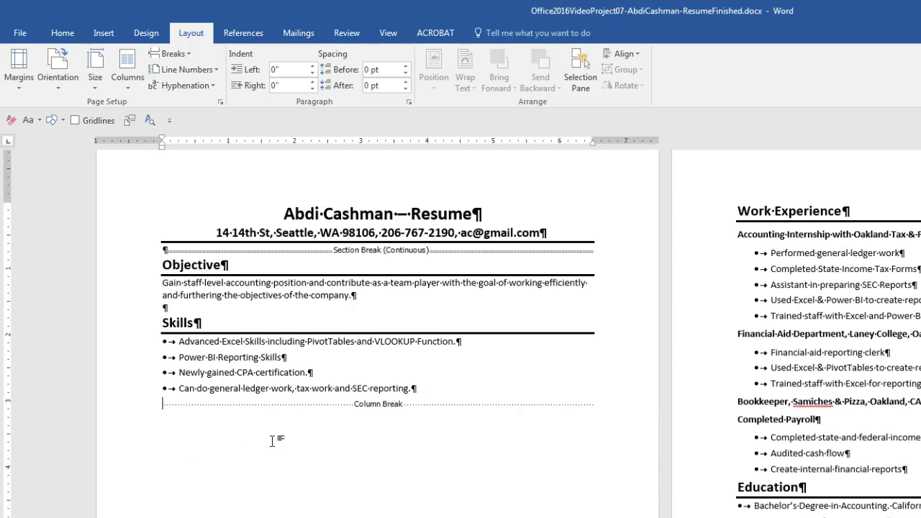
pyautogui.click(165, 426)
pyautogui.press('Delete')
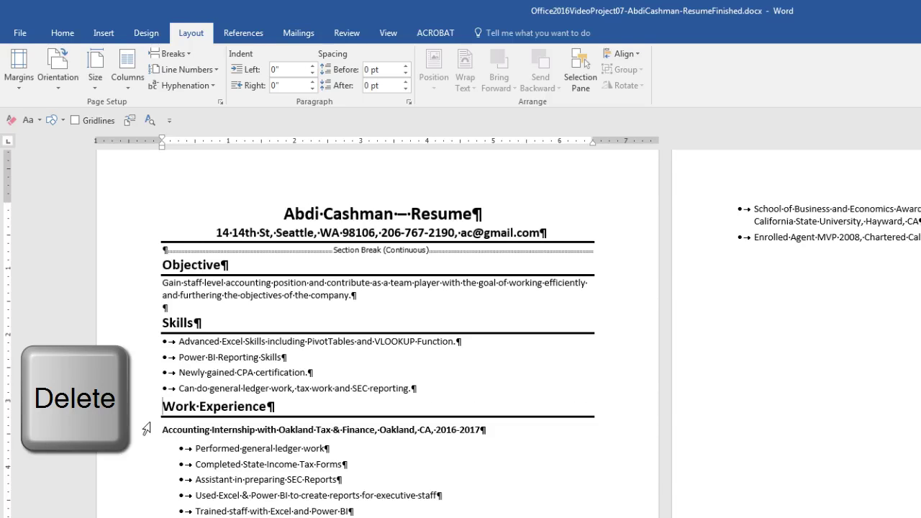
pyautogui.scroll(5, 401, 378)
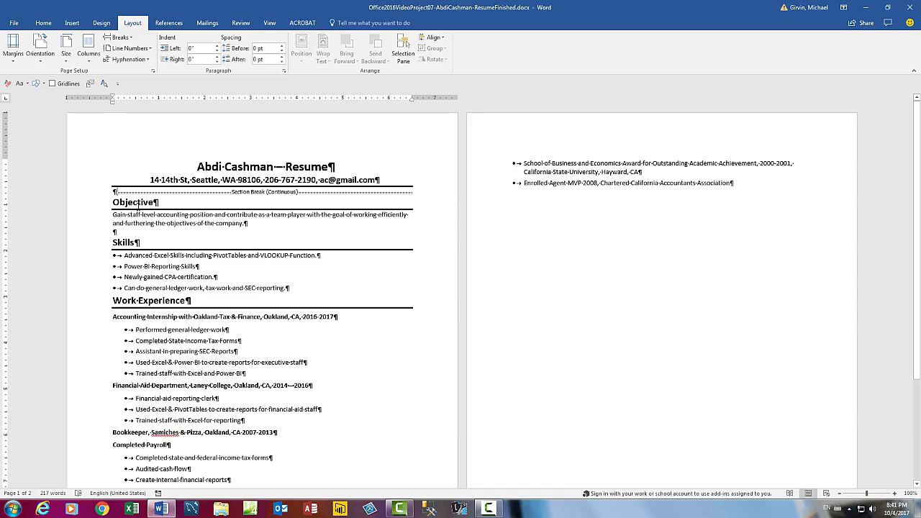
# Save the resume as a new Word document with "WithNoColumns" added to the file name, and delete the continuous section break above Objective.
pyautogui.press('F12')
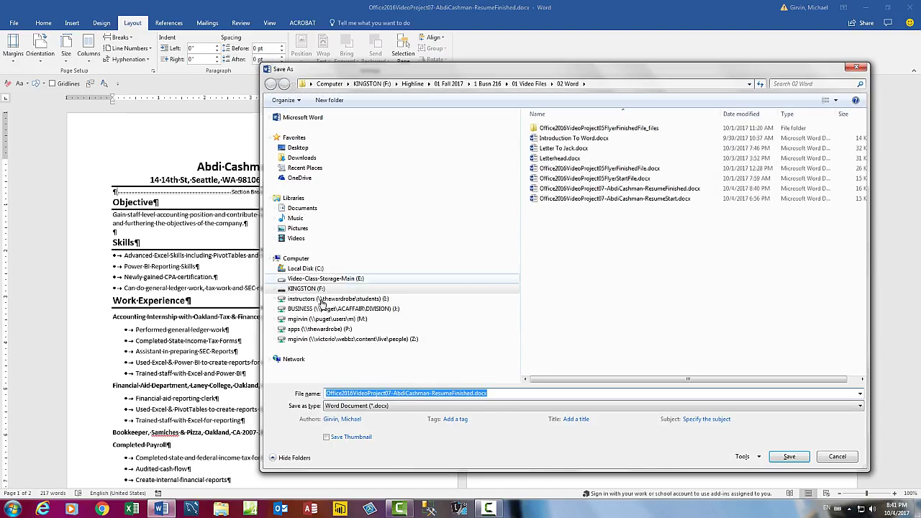
pyautogui.click(472, 393)
pyautogui.write('WithNoColumns')
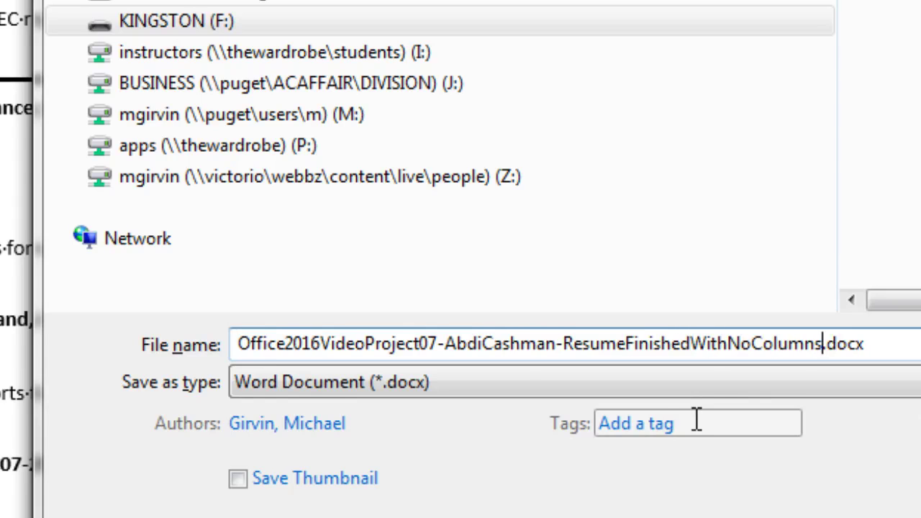
pyautogui.press('Return')
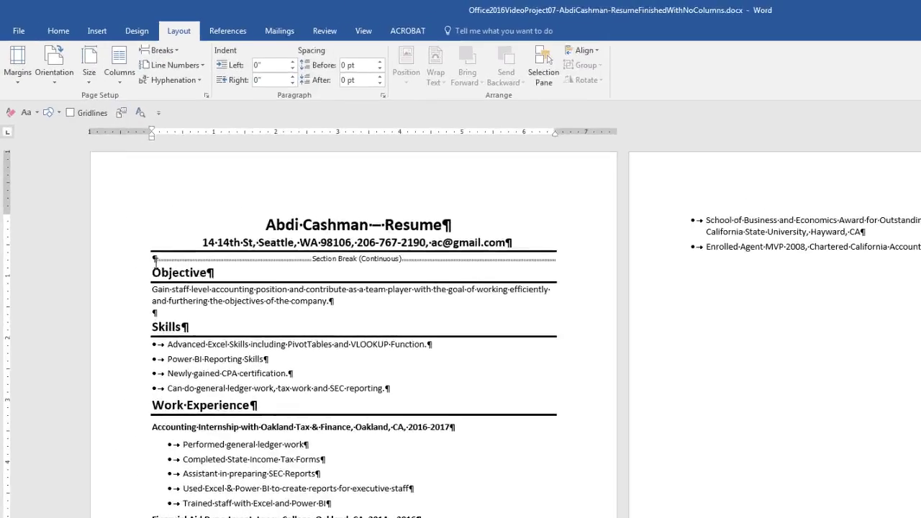
pyautogui.press('Delete')
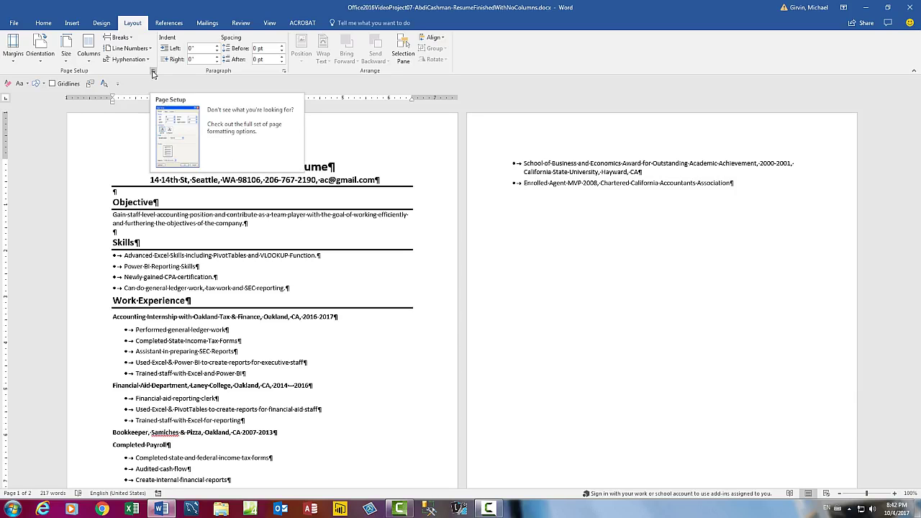
# Set the top, bottom, left and right page margins to .75 inches for the whole document and save it.
pyautogui.press('alt')
pyautogui.press('p')
pyautogui.press('s')
pyautogui.press('p')
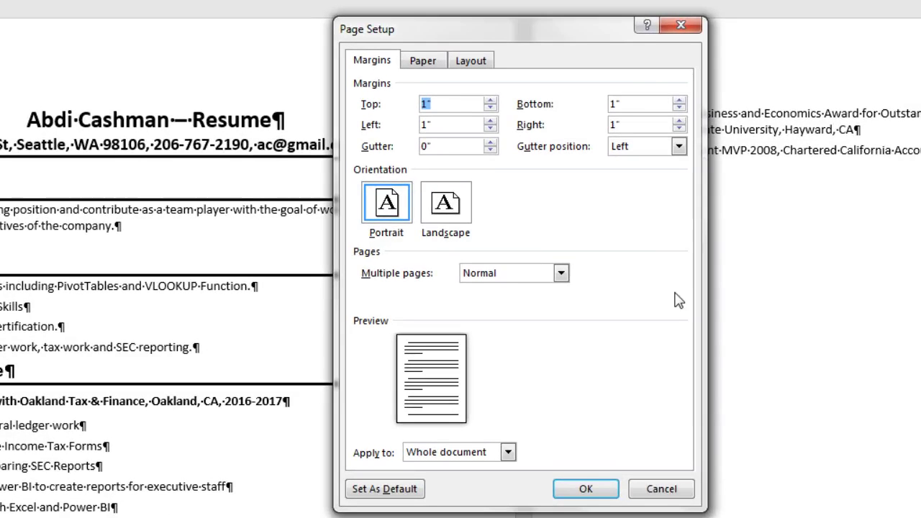
pyautogui.write('.75')
pyautogui.press('Tab')
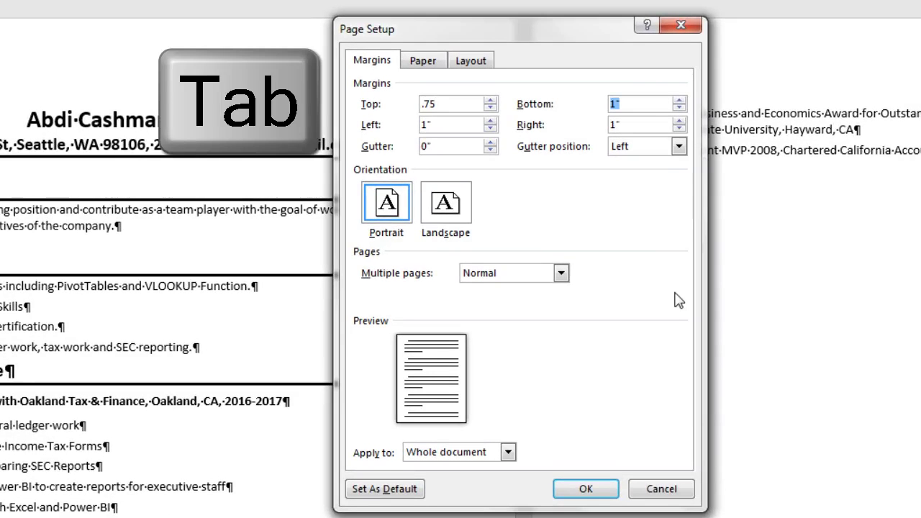
pyautogui.write('.75')
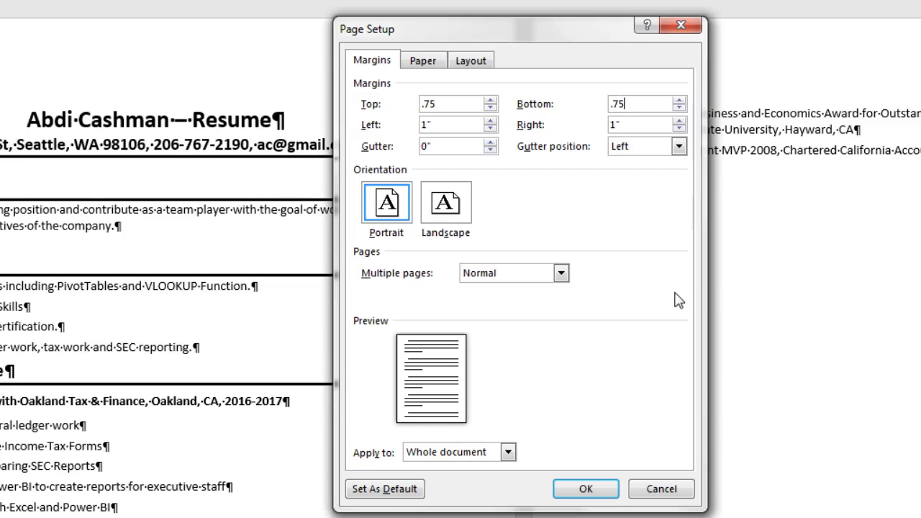
pyautogui.press('Tab')
pyautogui.write('.75')
pyautogui.press('Tab')
pyautogui.write('.75')
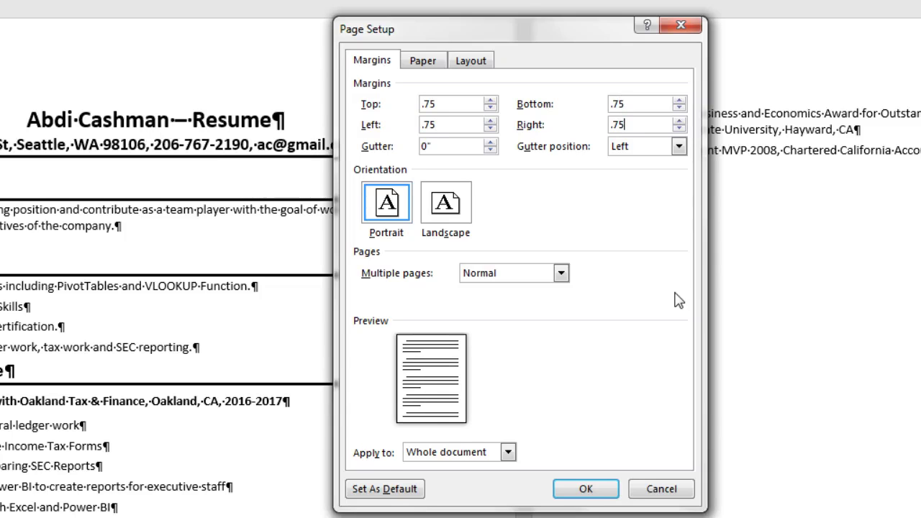
pyautogui.press('Tab')
pyautogui.press('Return')
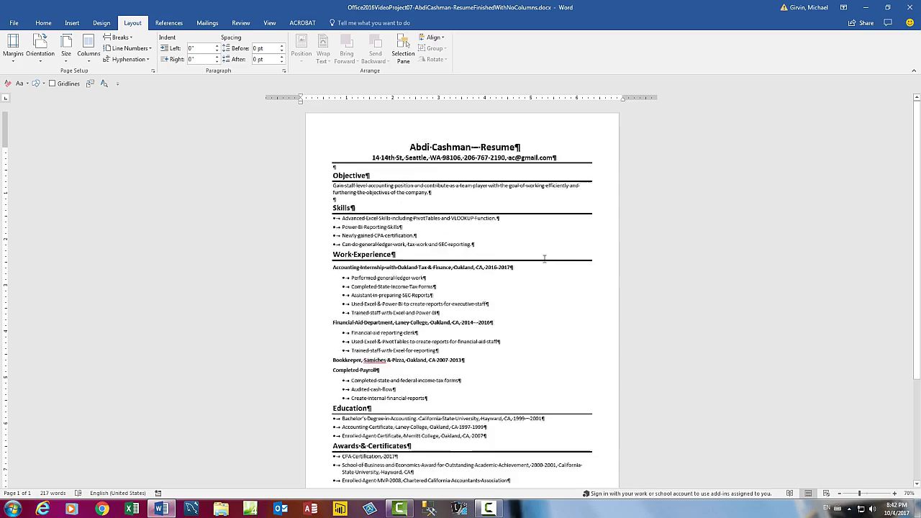
pyautogui.scroll(-1, 544, 258)
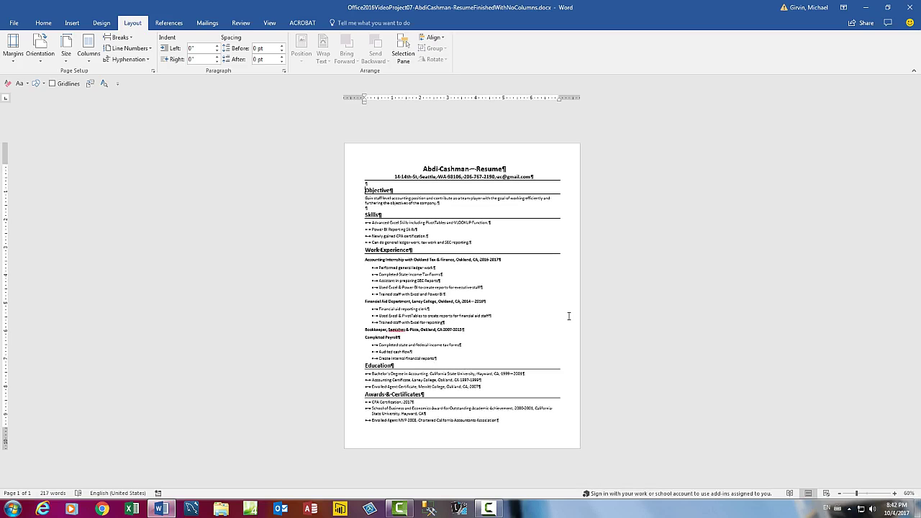
pyautogui.scroll(2, 569, 316)
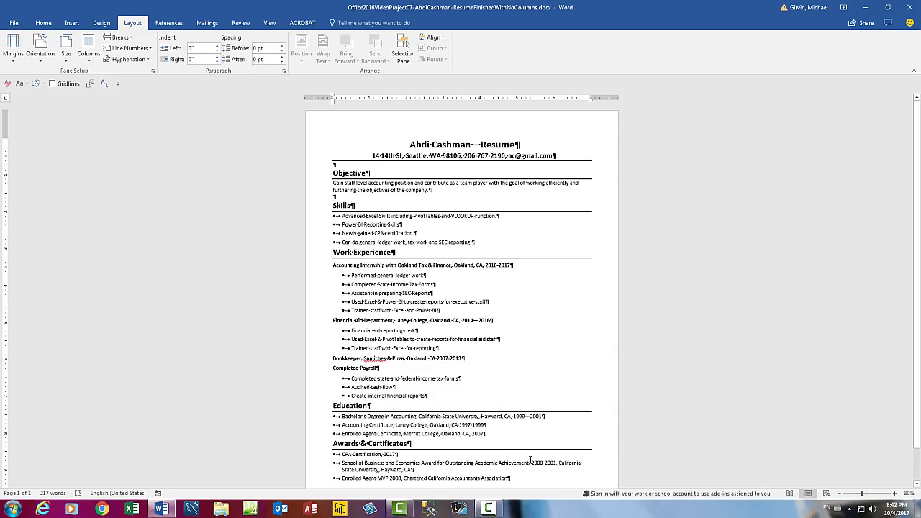
pyautogui.hotkey('ctrl', 's')
# Open the finished two-column resume and view its layout with the formatting marks hidden, and show them again.
pyautogui.click(403, 255)
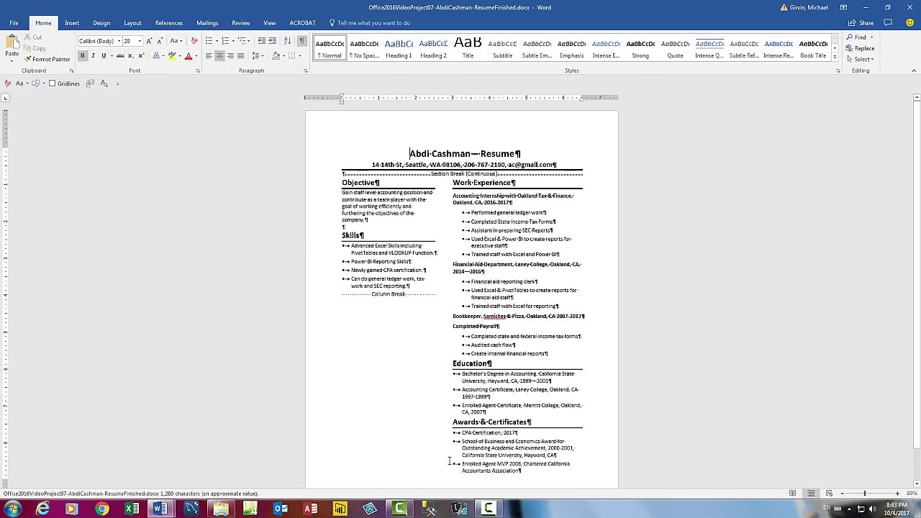
pyautogui.hotkey('ctrl', 'shift', '8')
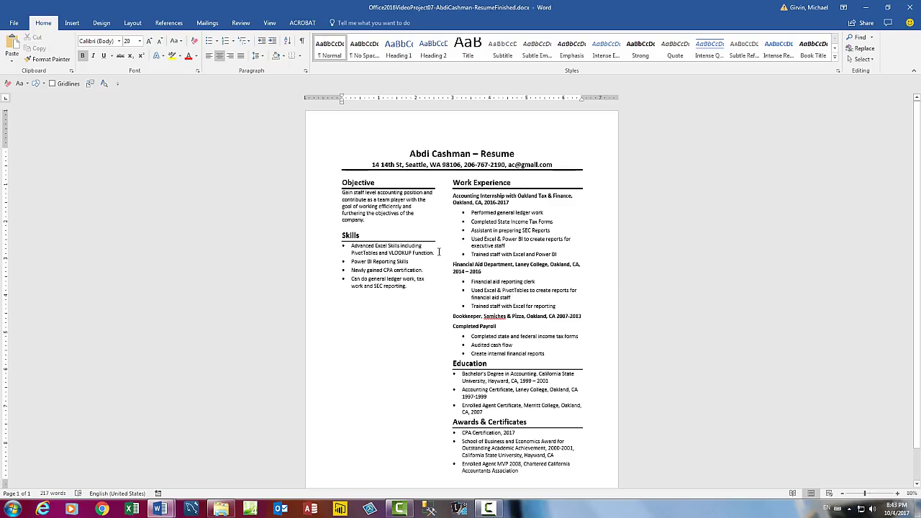
pyautogui.hotkey('ctrl', 'shift', '8')
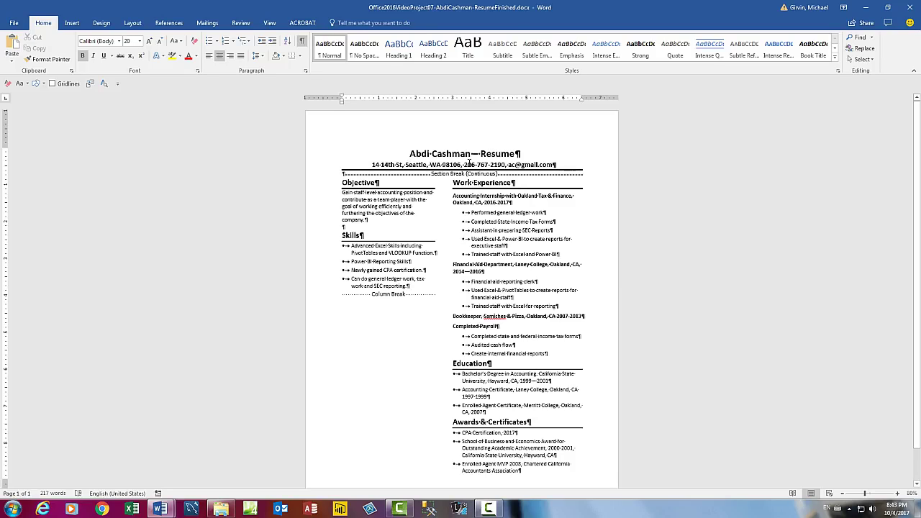